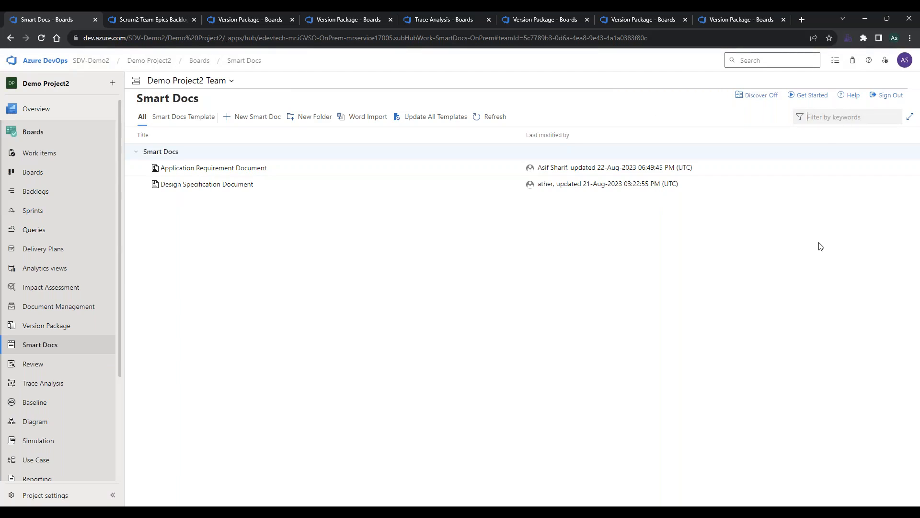
Filter the Smart Docs list by "req", clear the filter, and view the actions available for the Application Requirement Document.
type("req")
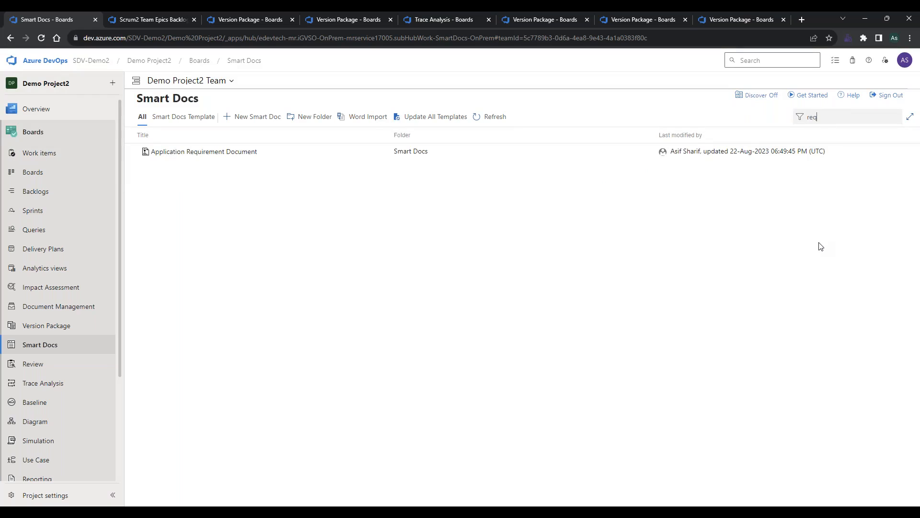
key("BackSpace")
key("BackSpace")
key("BackSpace")
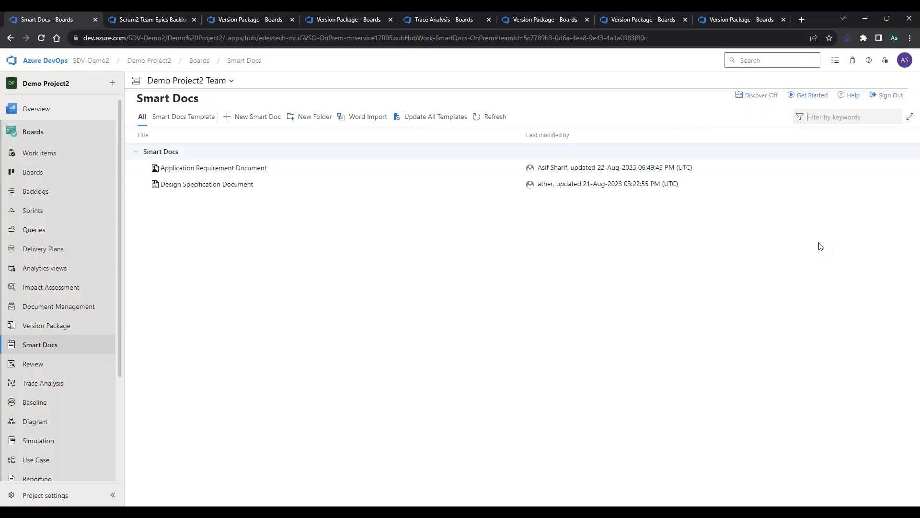
left_click(513, 171)
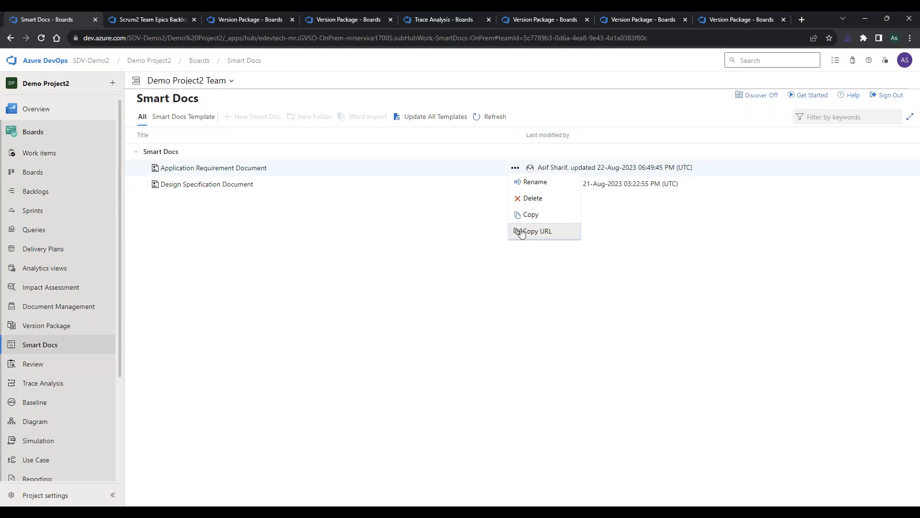
left_click(490, 235)
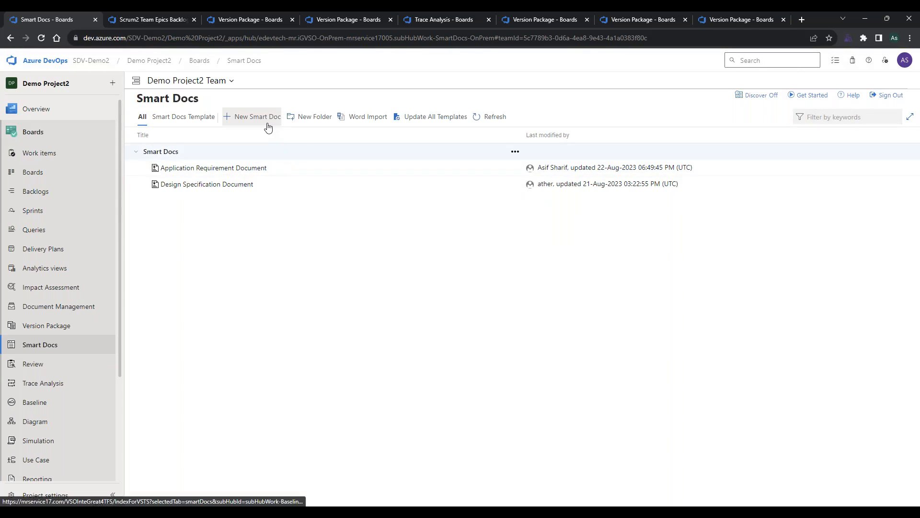
left_click(267, 127)
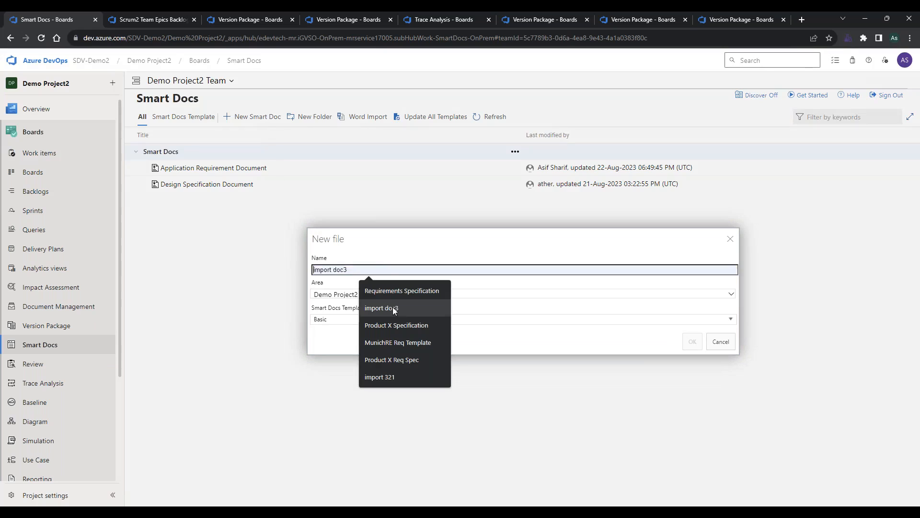
left_click(402, 289)
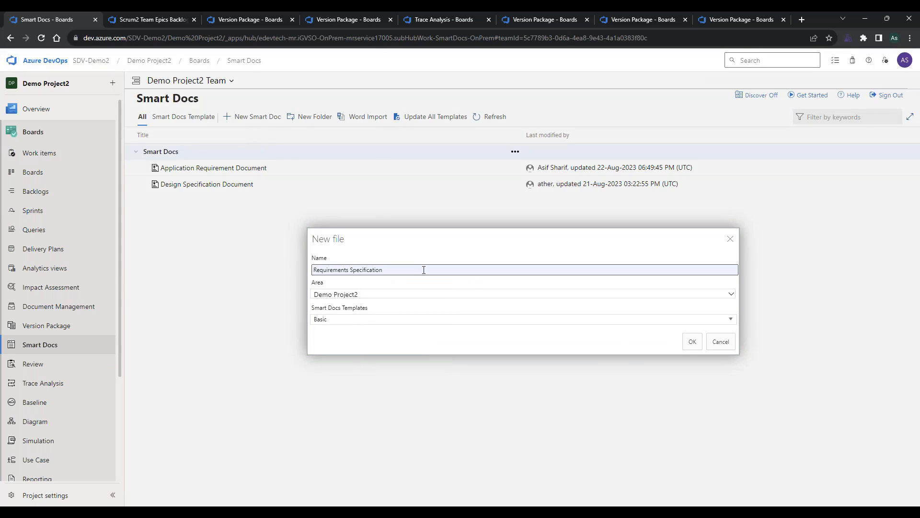
left_click(405, 319)
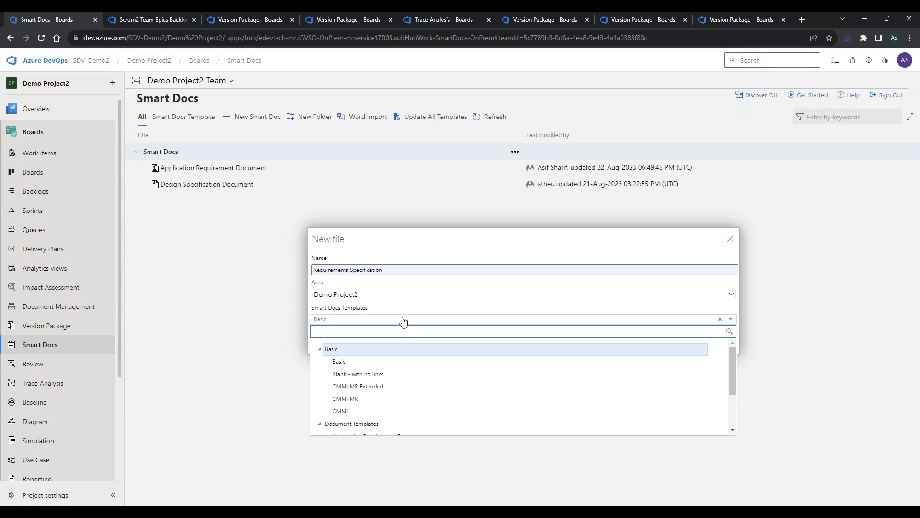
left_click(431, 254)
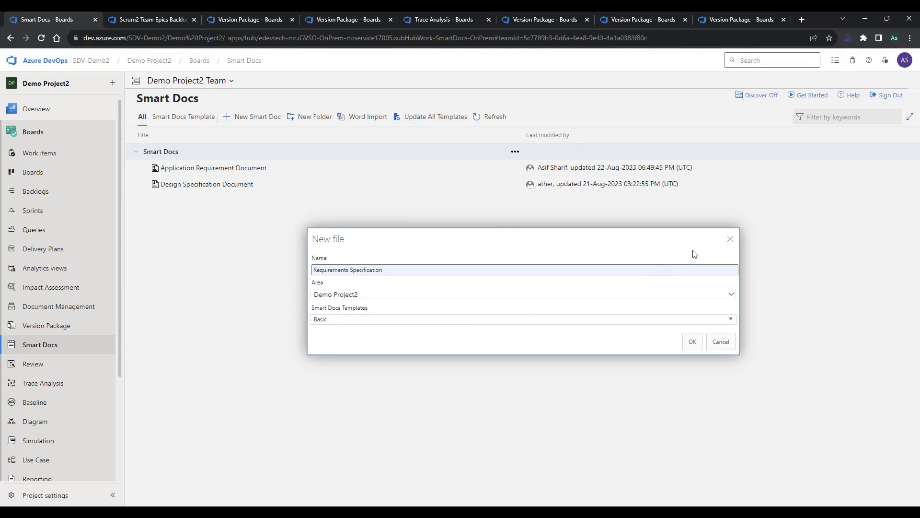
left_click(729, 242)
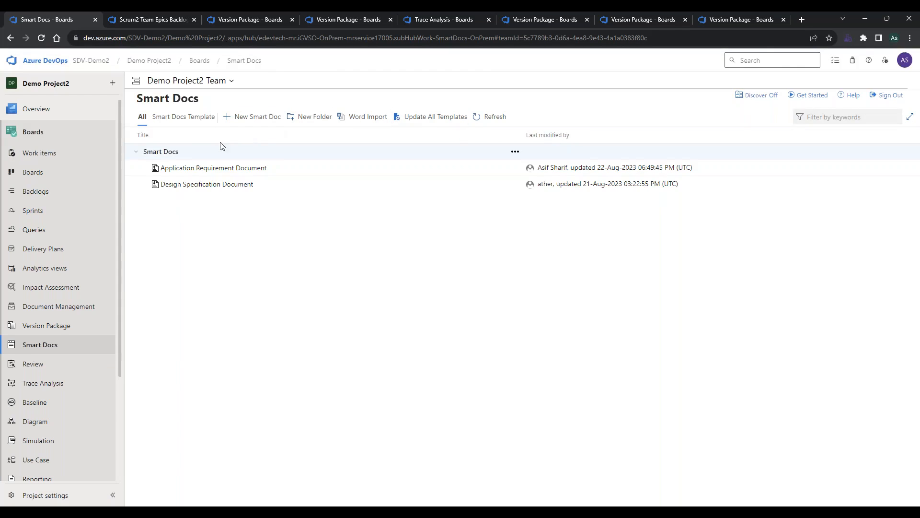
View the CMMI MR Extended template among the Smart Docs templates and return to the Smart Docs list.
left_click(194, 123)
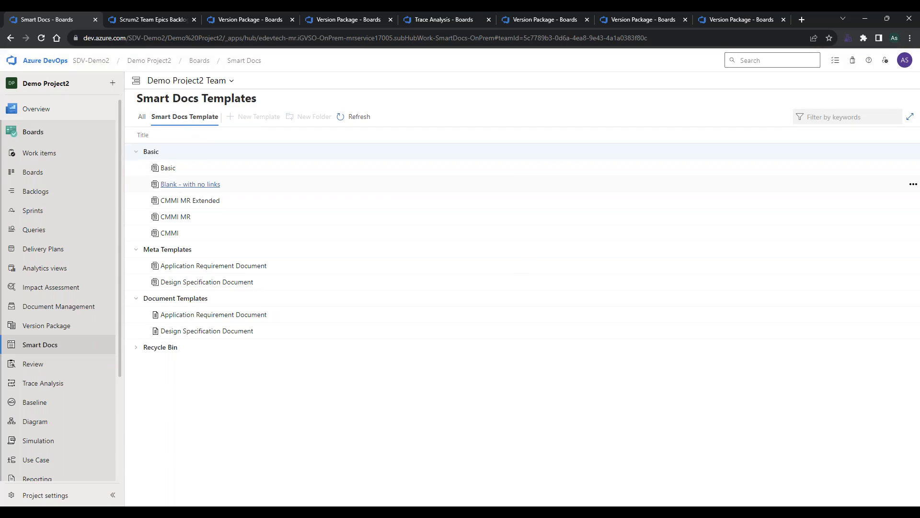
left_click(192, 201)
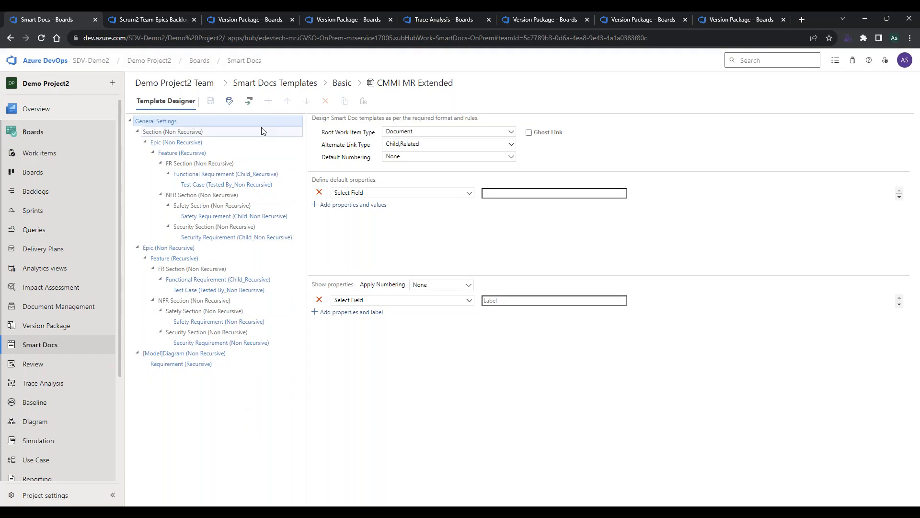
left_click(187, 86)
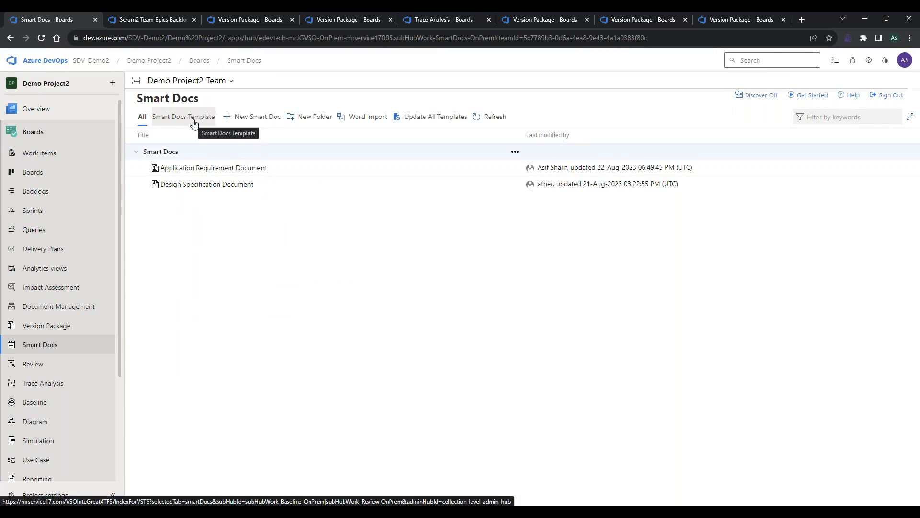
Open the Application Requirement Document and view its additional document actions.
left_click(218, 169)
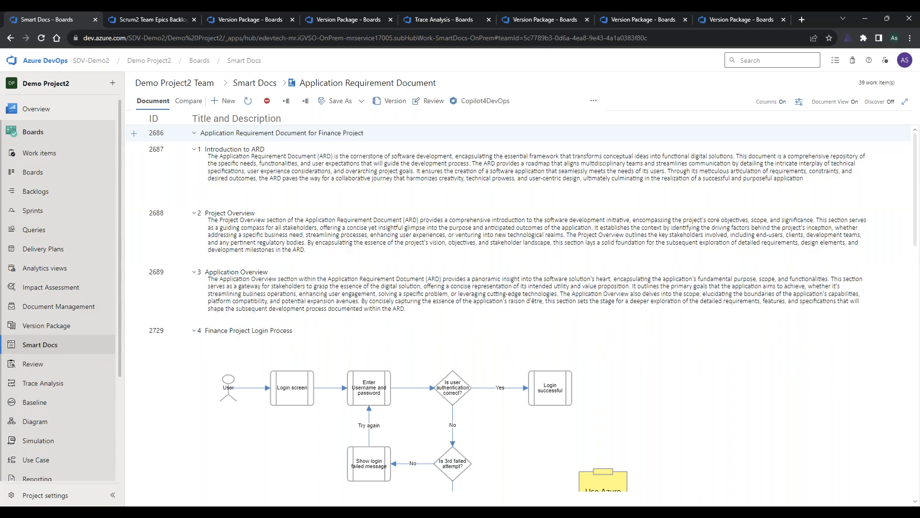
mouse_move(72, 103)
left_click(595, 102)
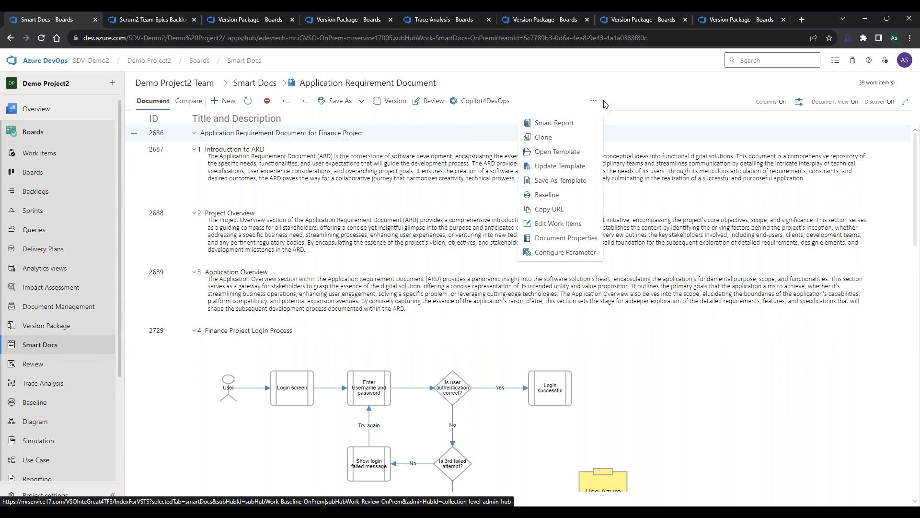
left_click(631, 104)
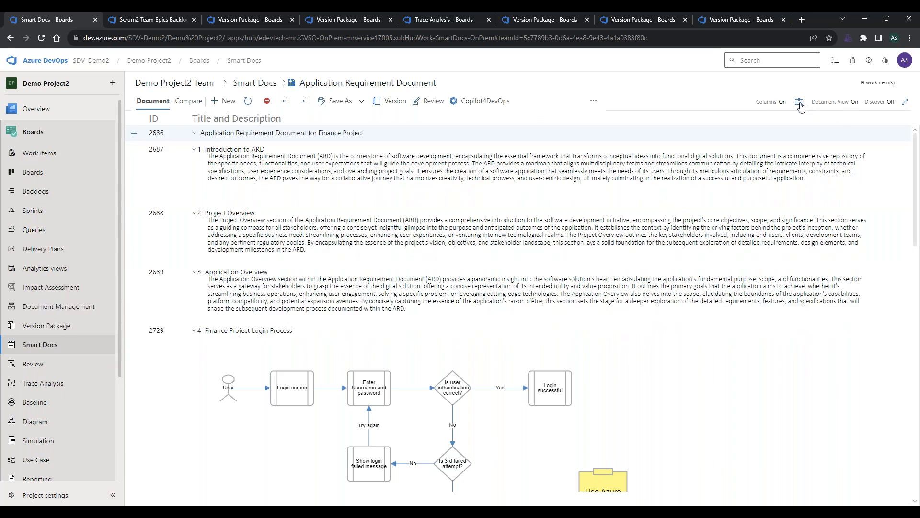
View the Insert Work Items pane of the document, close it, and review the other side pane options.
left_click(798, 104)
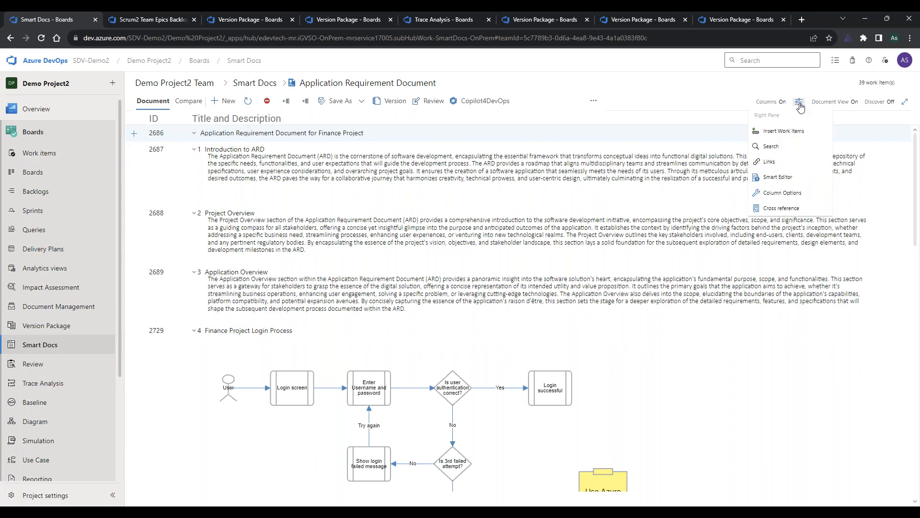
left_click(778, 130)
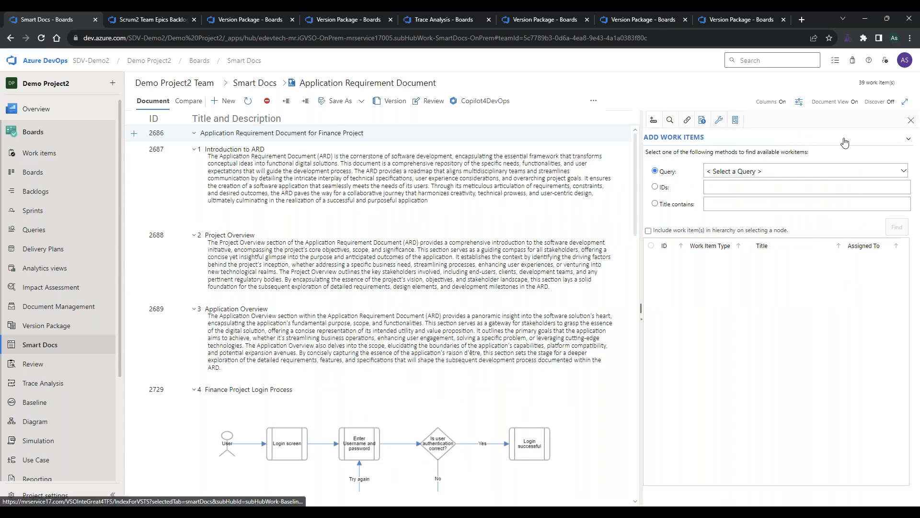
left_click(911, 121)
left_click(800, 103)
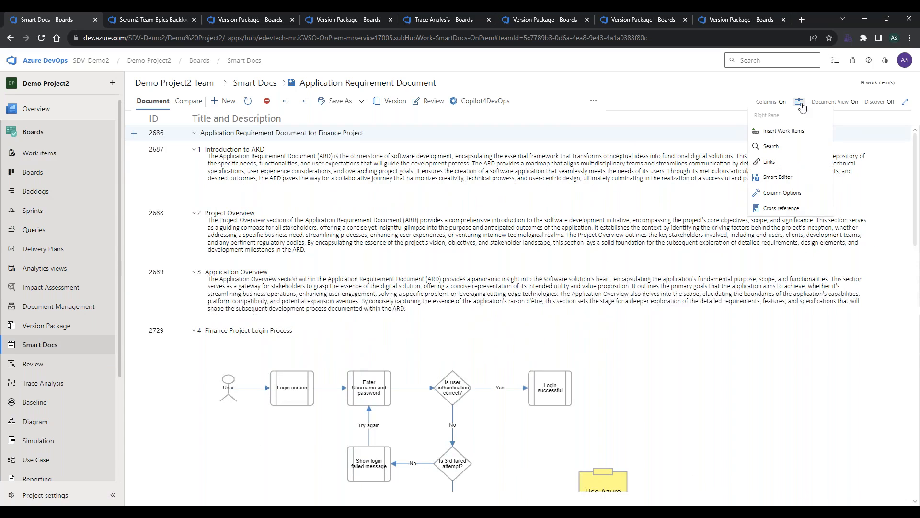
left_click(798, 104)
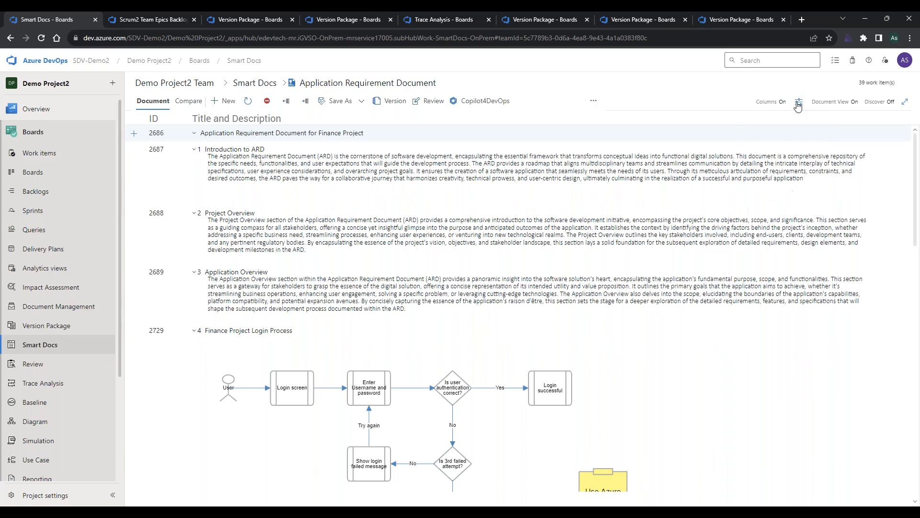
Switch Document View off and back on, and view the Discover help for Smart Docs before closing it.
left_click(853, 102)
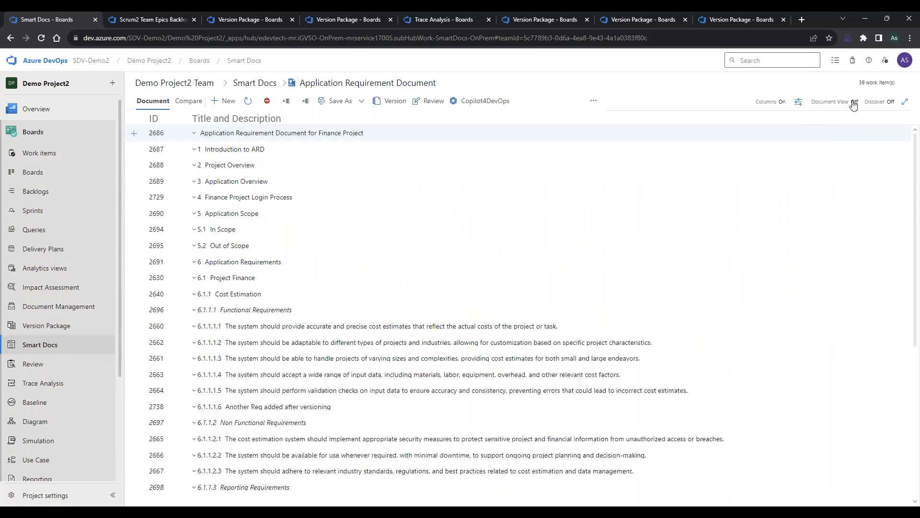
left_click(853, 102)
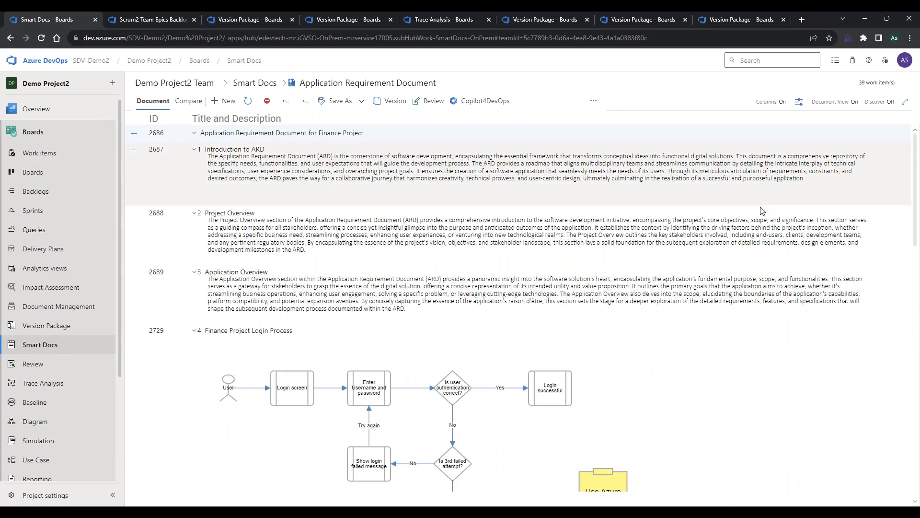
scroll(700, 210, "down", 3)
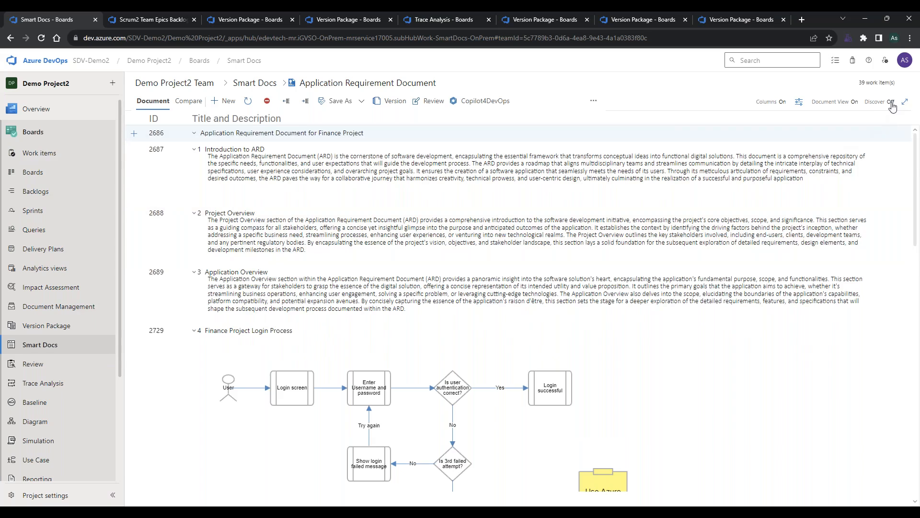
left_click(890, 102)
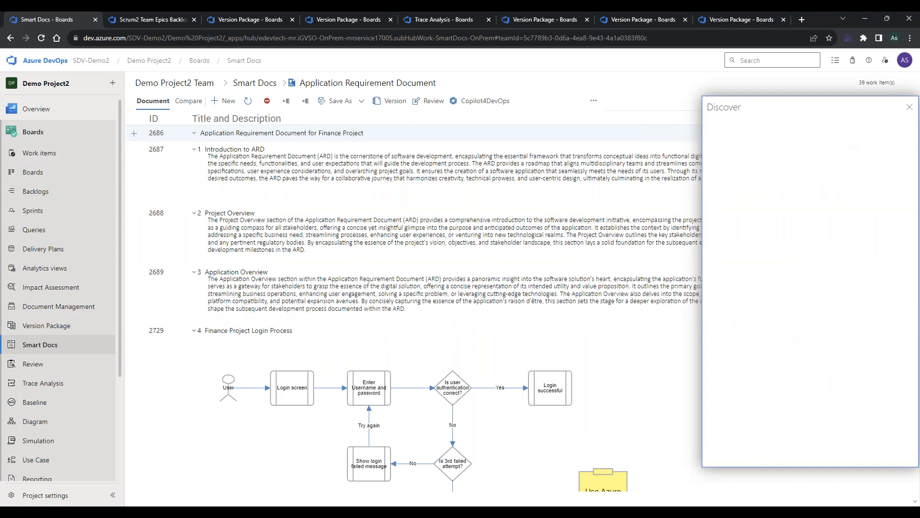
left_click(908, 107)
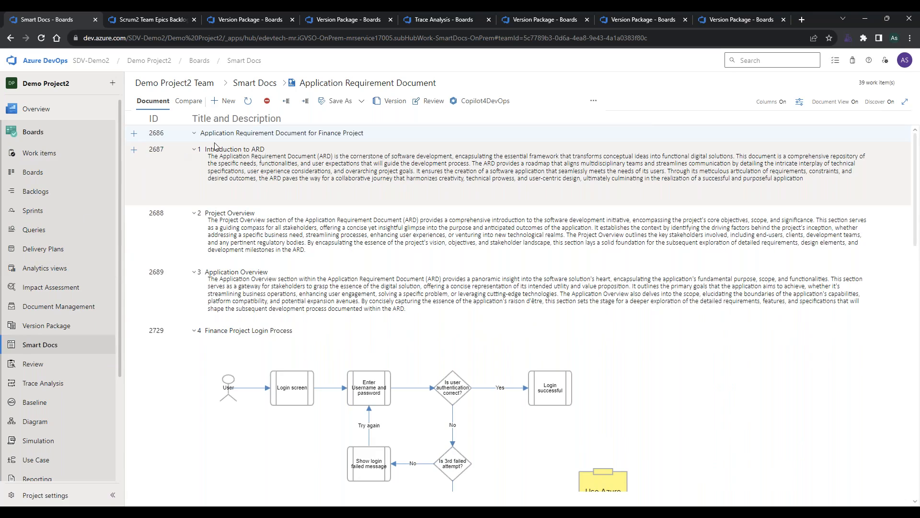
Compare the current version of the Application Requirement Document with V1 Draft.
left_click(185, 103)
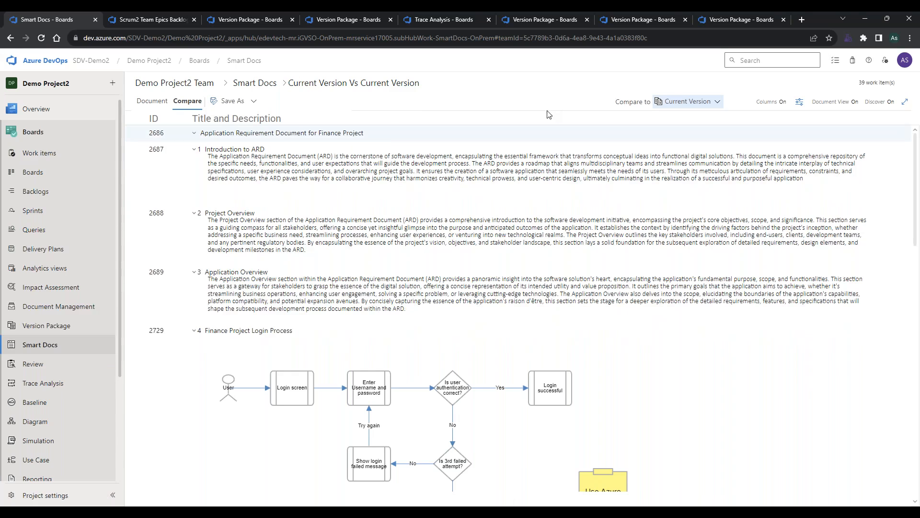
left_click(671, 102)
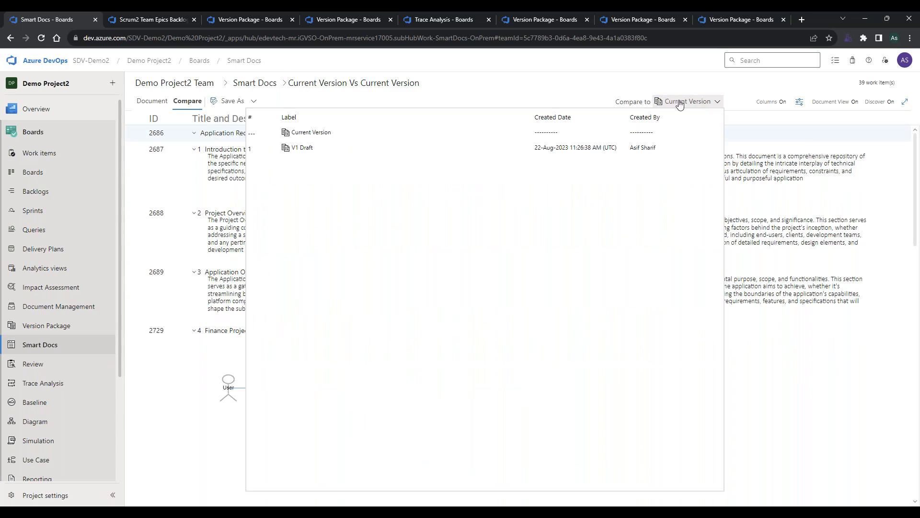
left_click(324, 148)
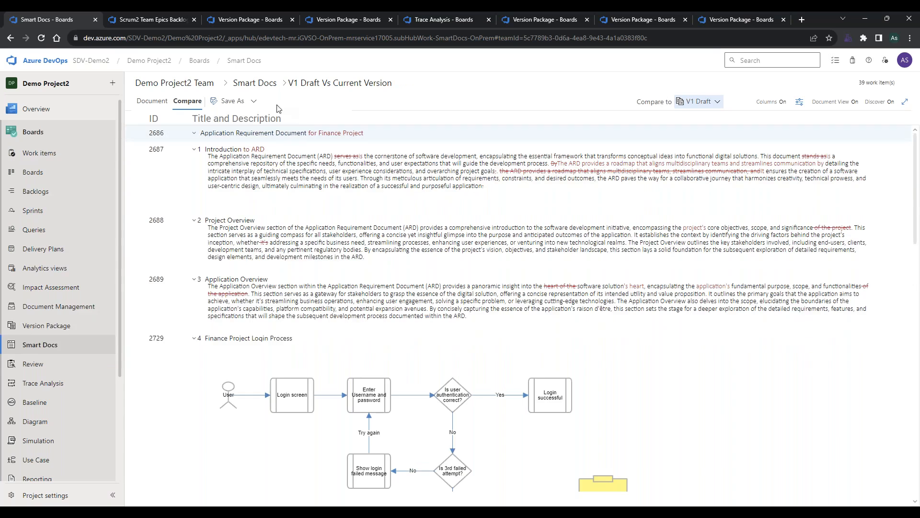
View the export formats offered for the version comparison and return to the document view.
left_click(253, 102)
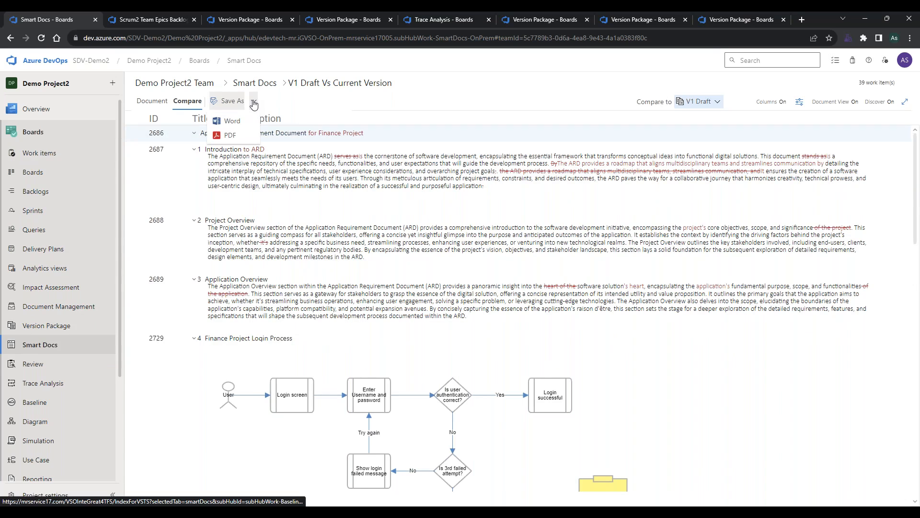
left_click(290, 106)
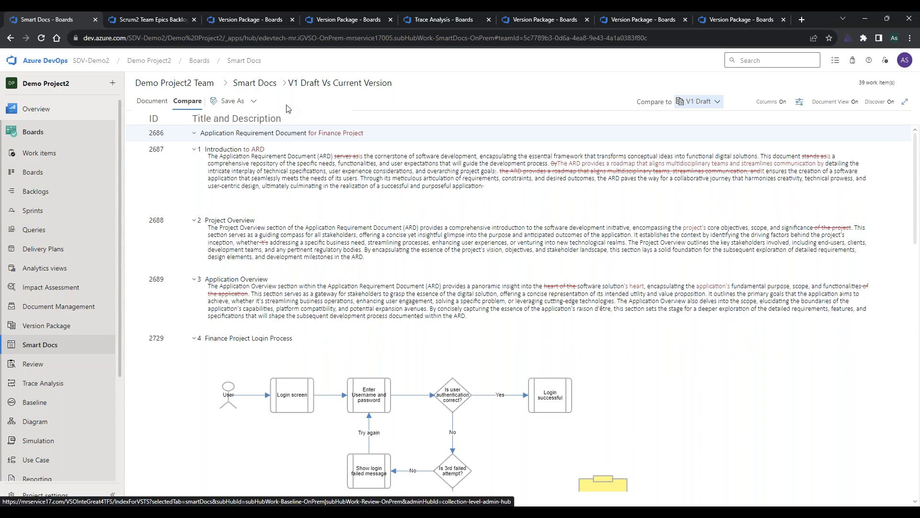
left_click(150, 102)
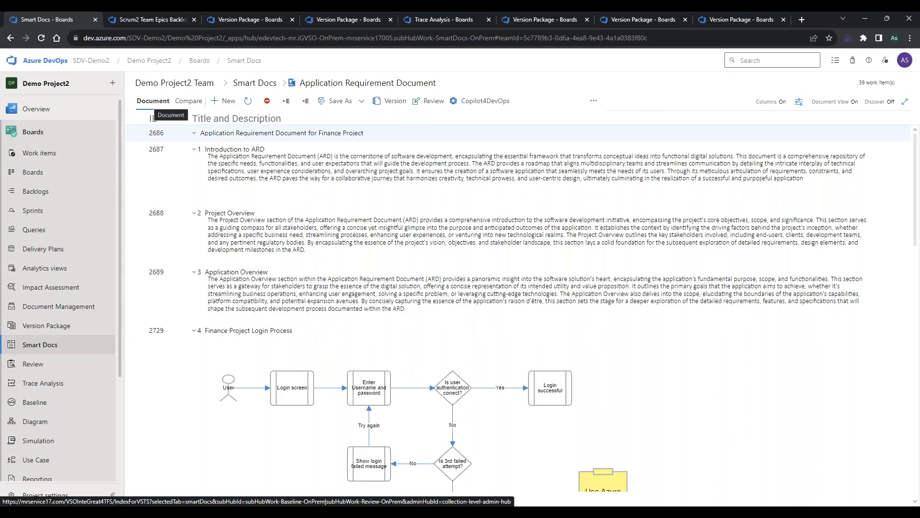
Check the New user-friendly UI slide in PowerPoint and return to the Smart Docs list in the Azure DevOps browser window.
left_click(489, 512)
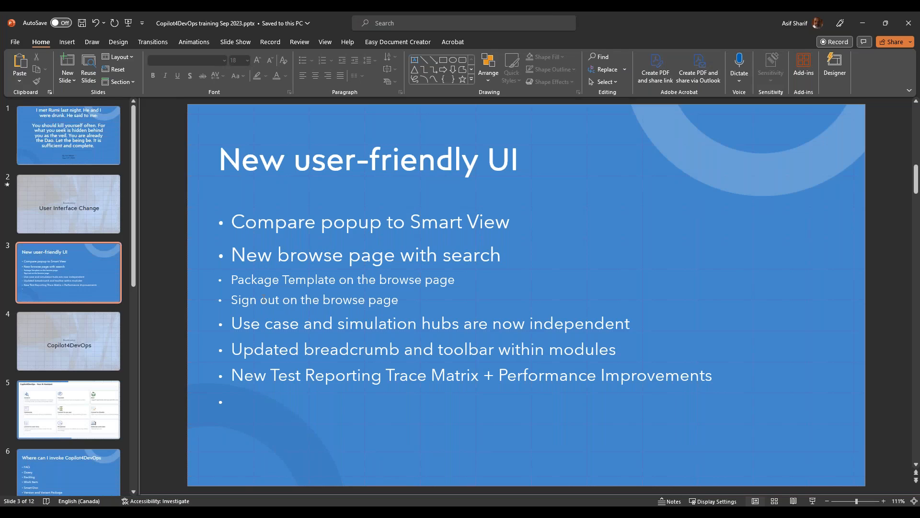
key("alt+Tab")
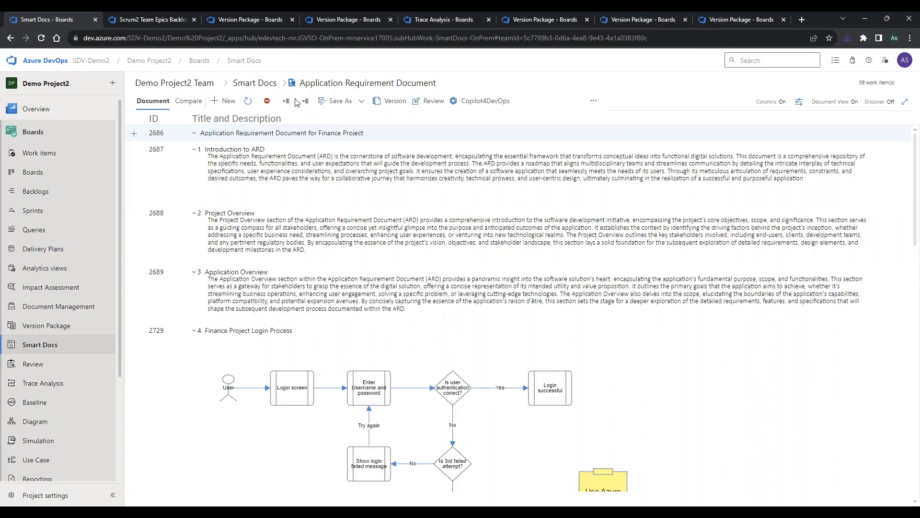
left_click(256, 83)
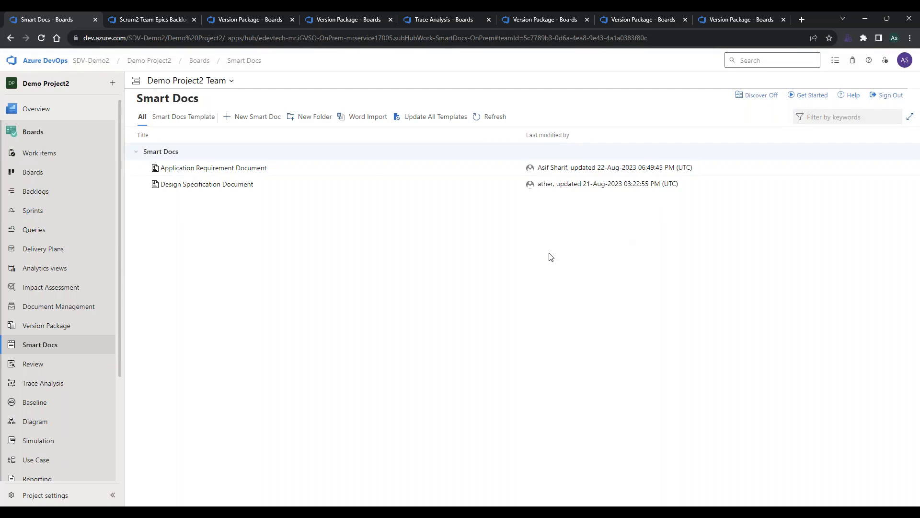
key("alt+Tab")
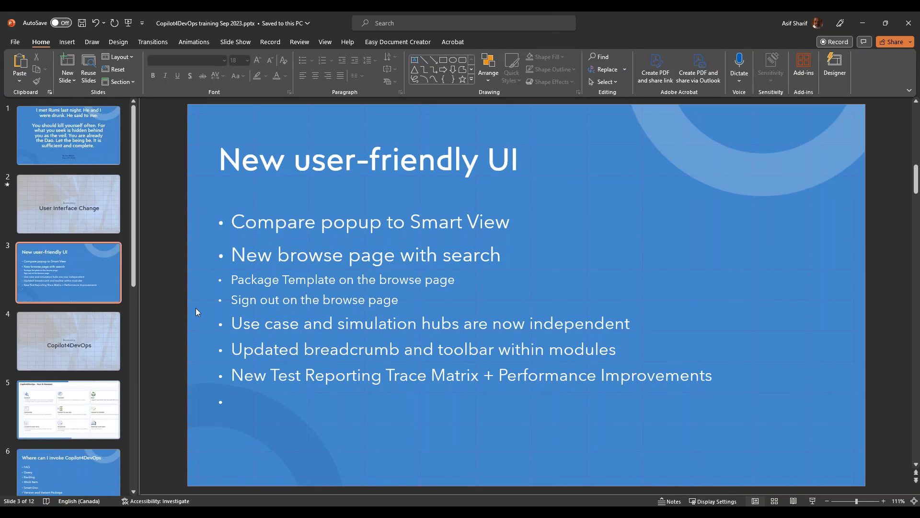
key("alt+Tab")
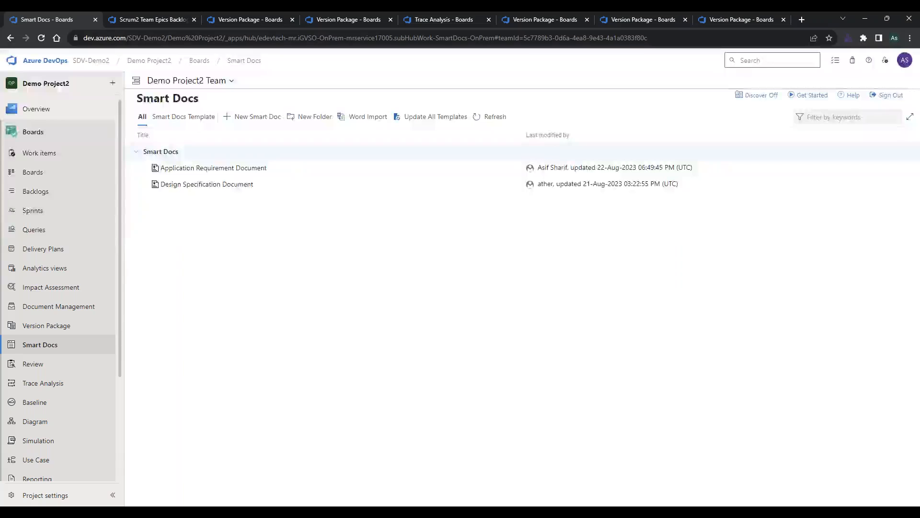
Examine the project's Boards navigation for the separate Simulation and Use Case hubs.
scroll(80, 367, "down", 1)
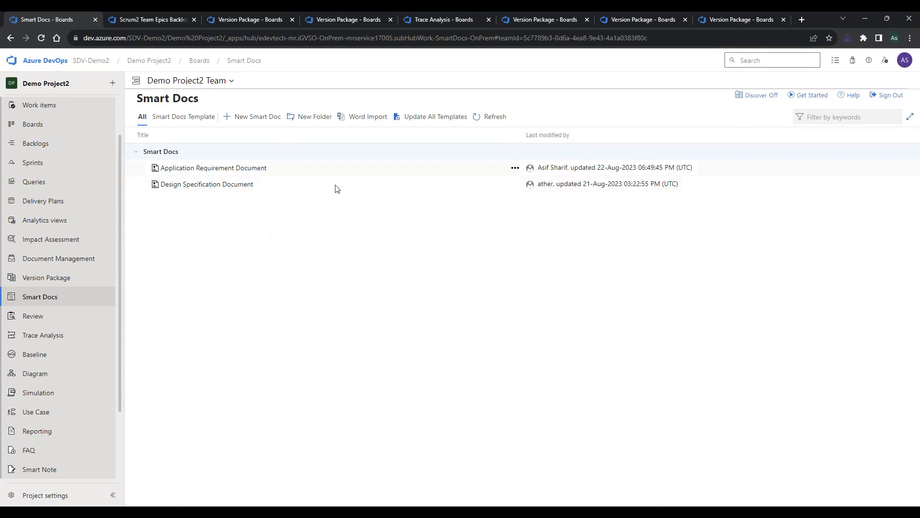
key("alt+Tab")
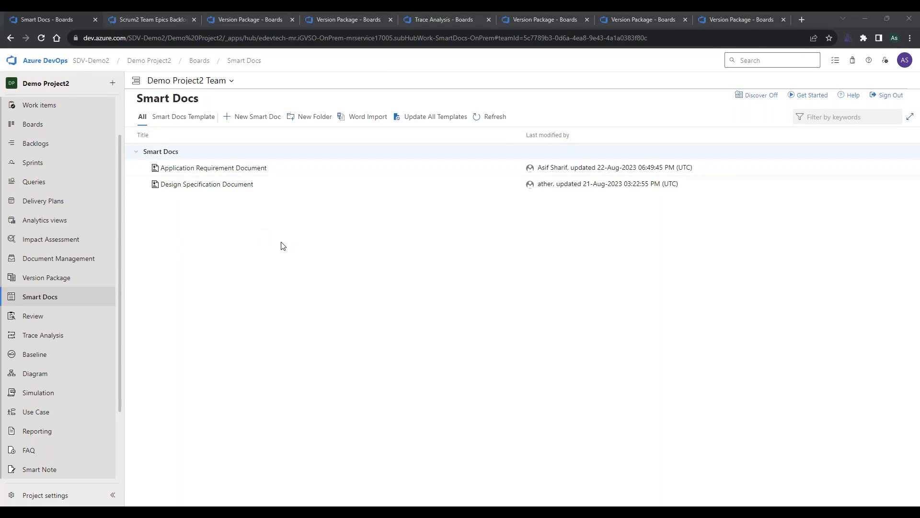
scroll(288, 369, "up", 1)
key("alt+Tab")
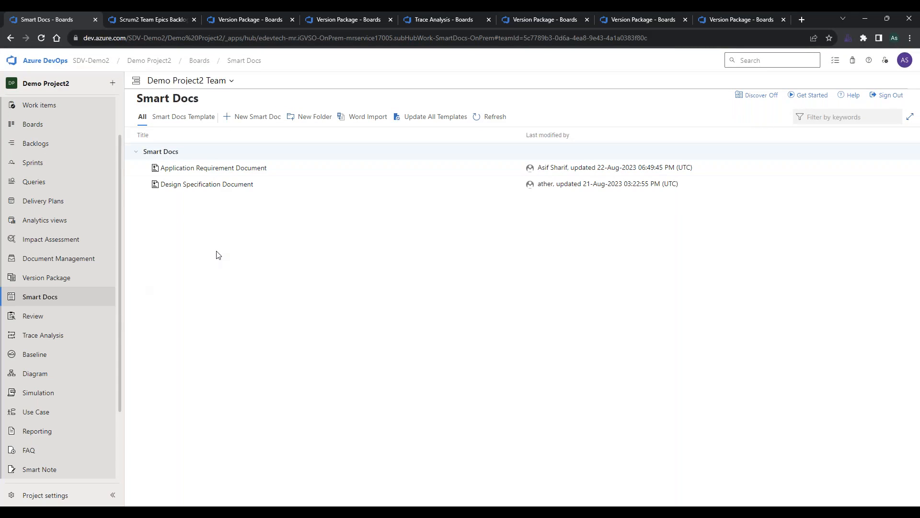
Open the Application Requirement Document, switch to the Design Specification Document and back, and reopen the first document from the Smart Docs list.
left_click(214, 169)
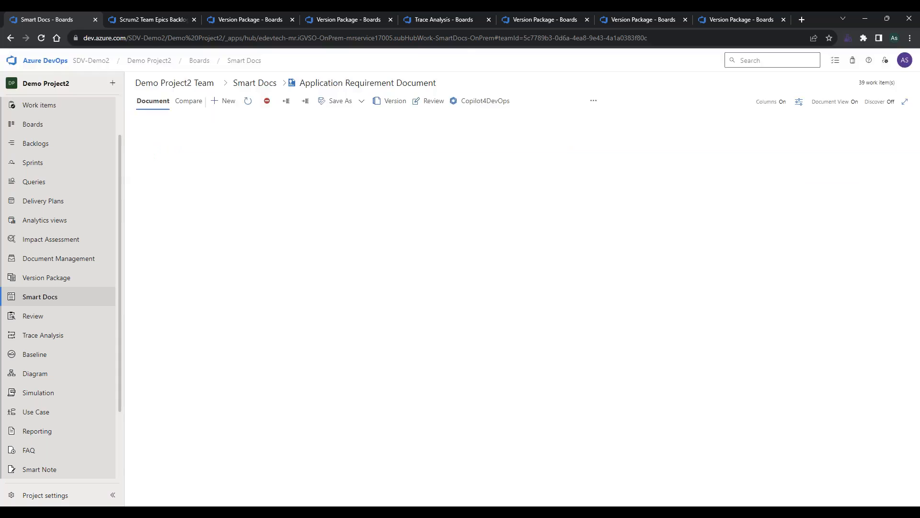
left_click(290, 84)
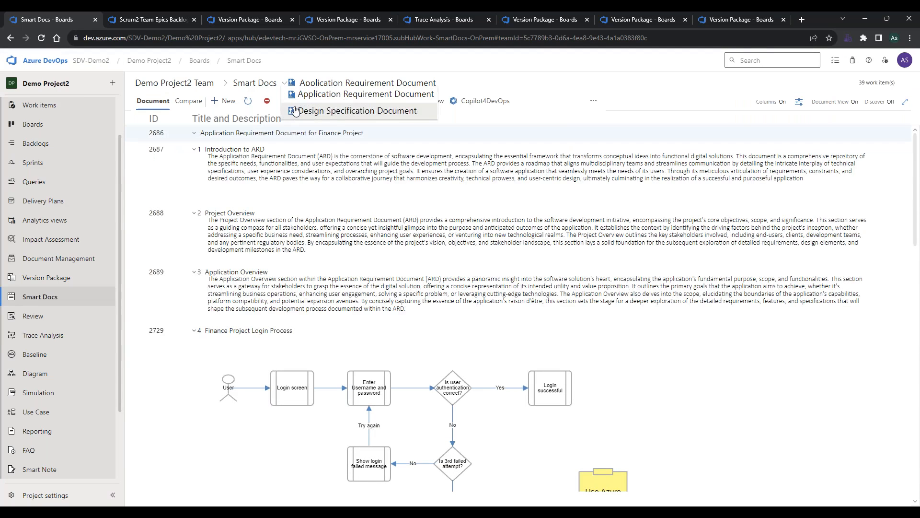
left_click(295, 111)
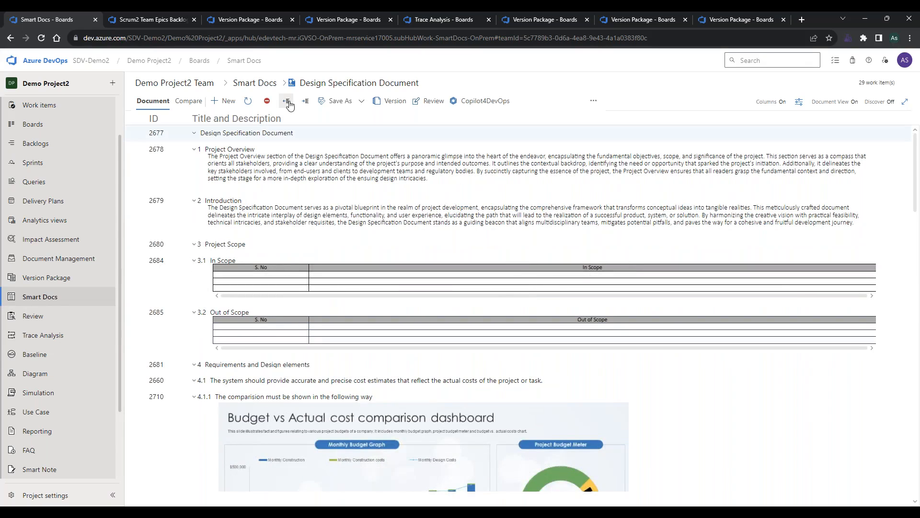
left_click(291, 84)
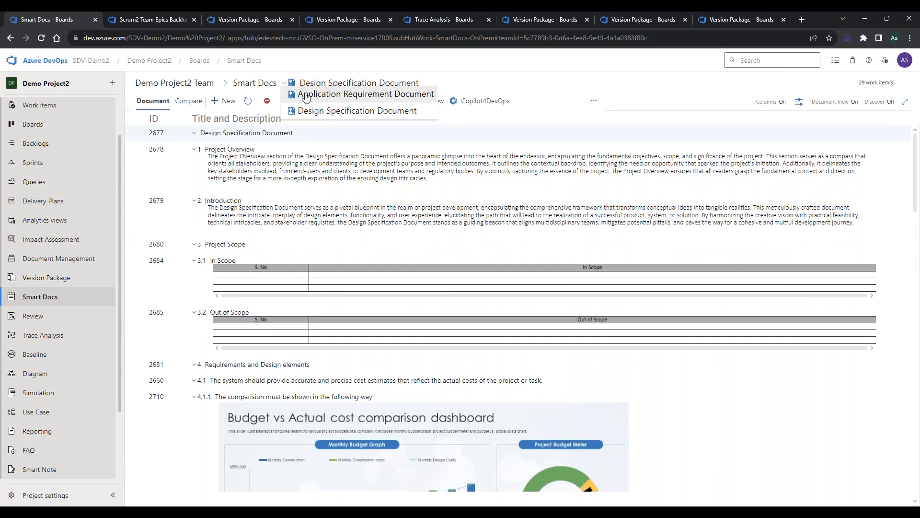
left_click(306, 95)
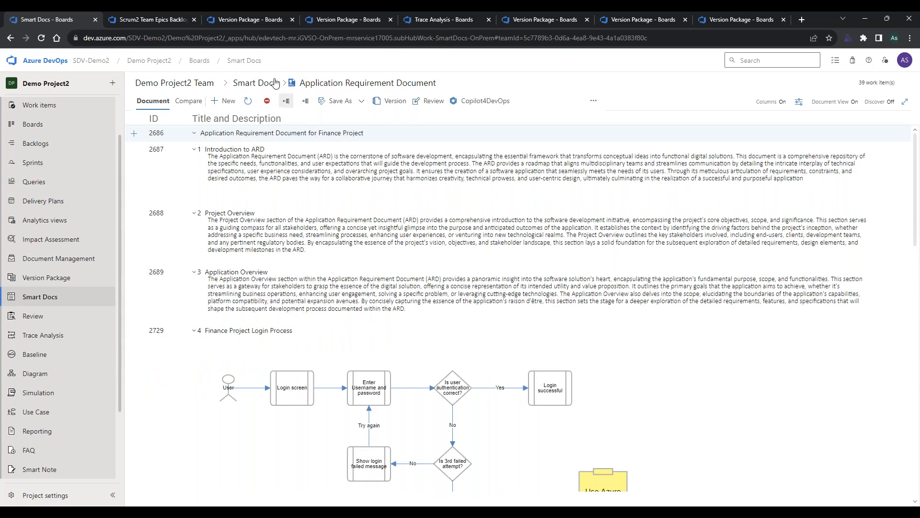
left_click(264, 88)
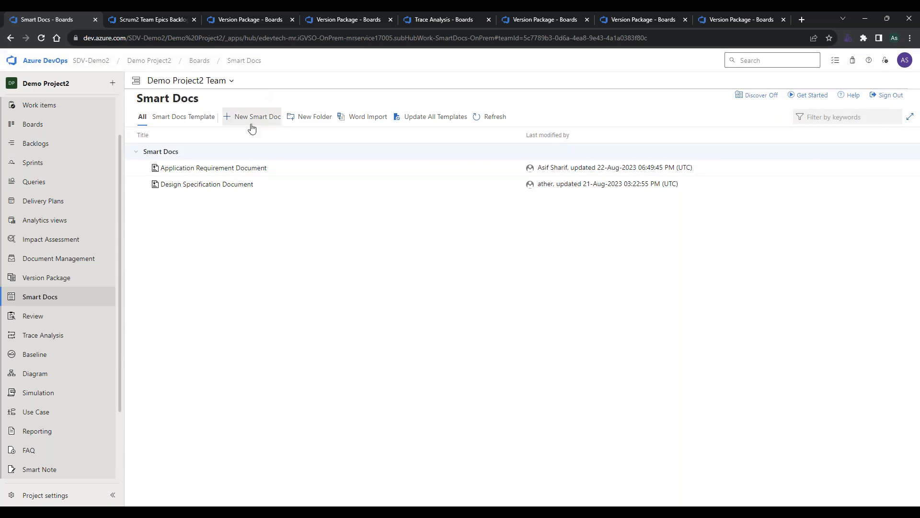
left_click(243, 167)
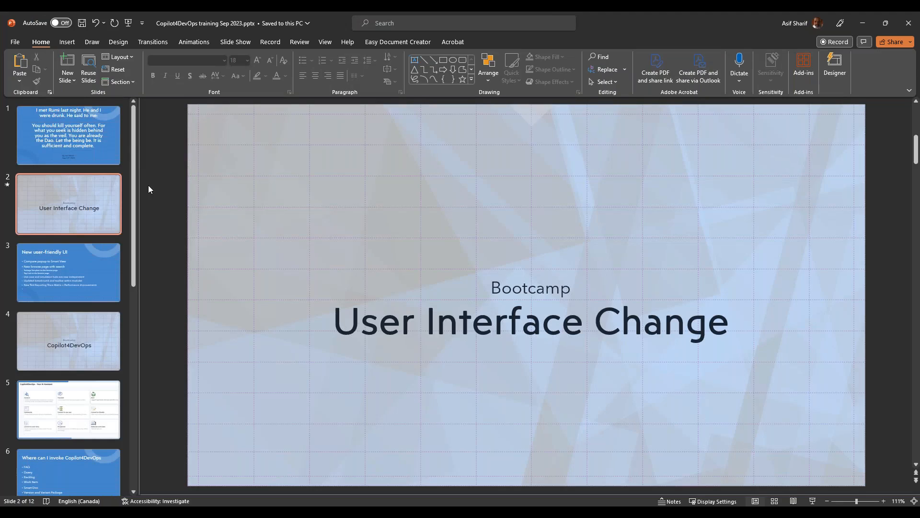
Review the New user-friendly UI slide in PowerPoint and return to the Azure DevOps browser window.
left_click(97, 135)
left_click(76, 265)
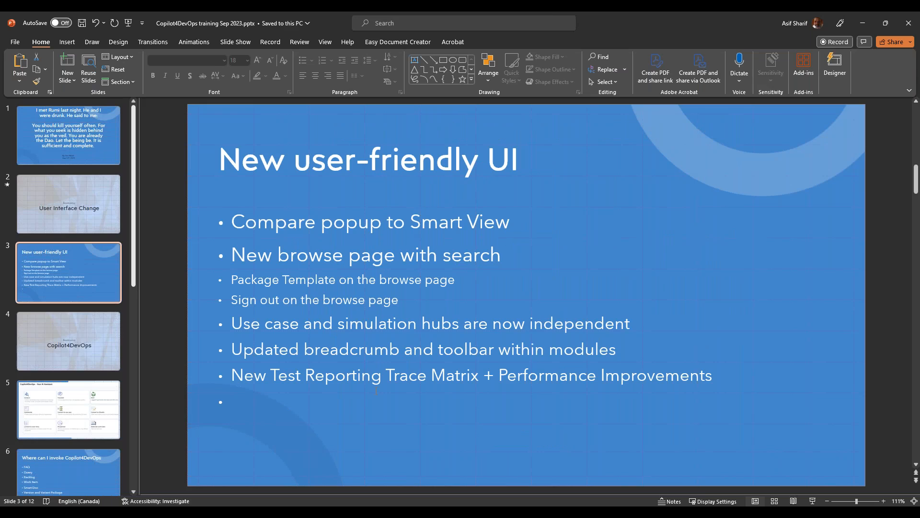
key("alt+Tab")
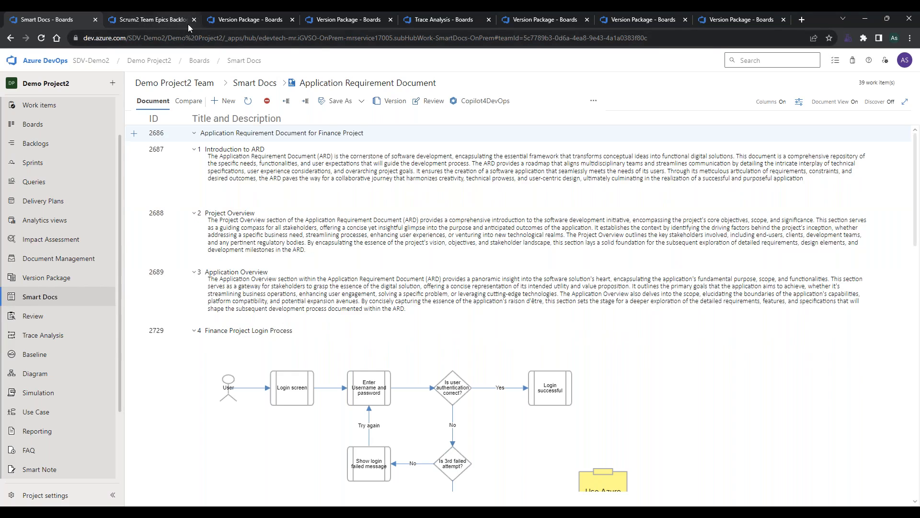
Bring up the Test run report traceability matrix in the already open Trace Analysis page of Scrum2.
left_click(223, 19)
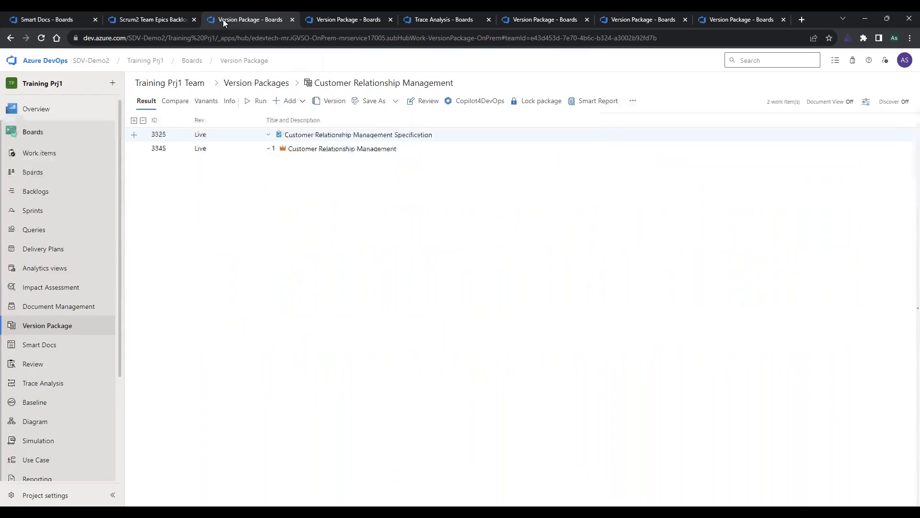
left_click(161, 21)
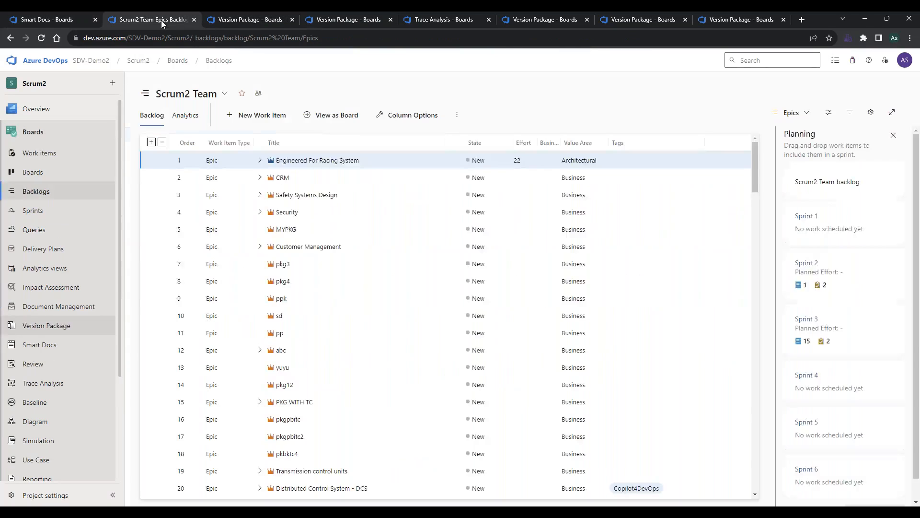
left_click(320, 17)
left_click(433, 18)
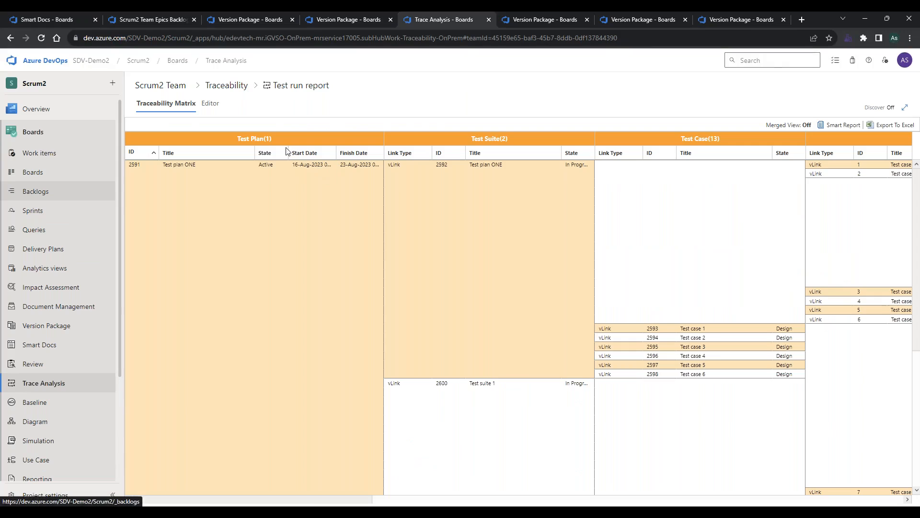
Open the Test run report's editor and examine its matrix type, test plan and test suite choices, keeping Horizontal matrix selected.
left_click(213, 105)
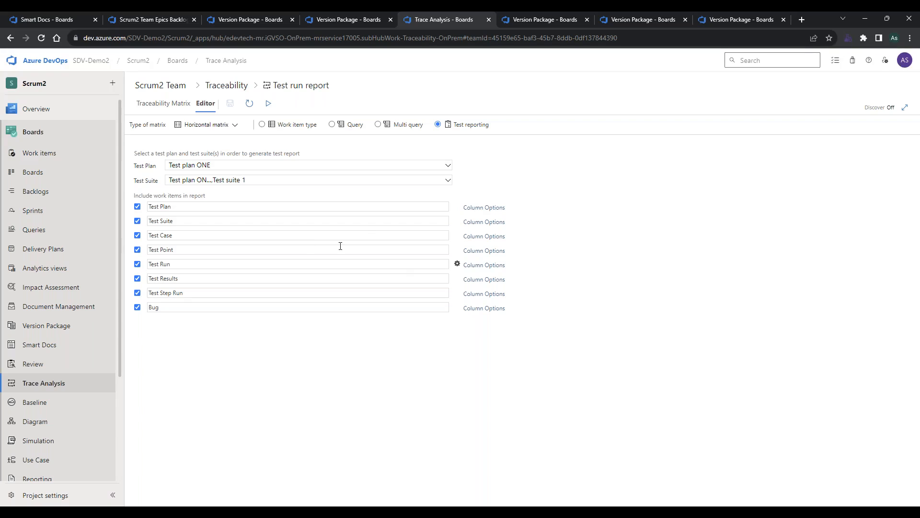
left_click(218, 126)
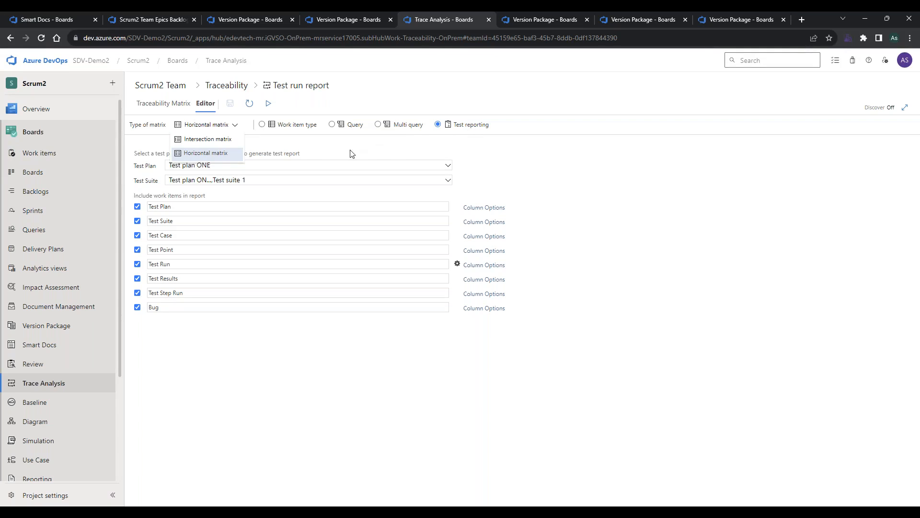
left_click(210, 154)
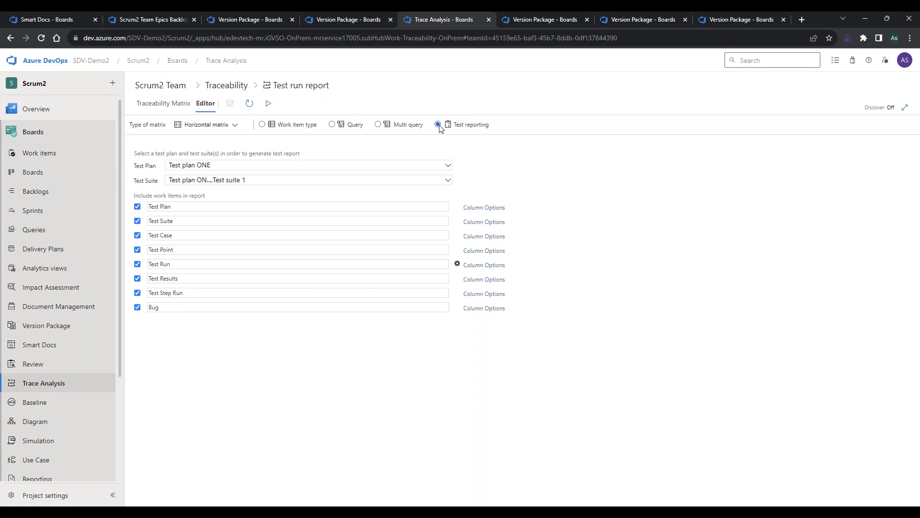
left_click(221, 169)
left_click(221, 168)
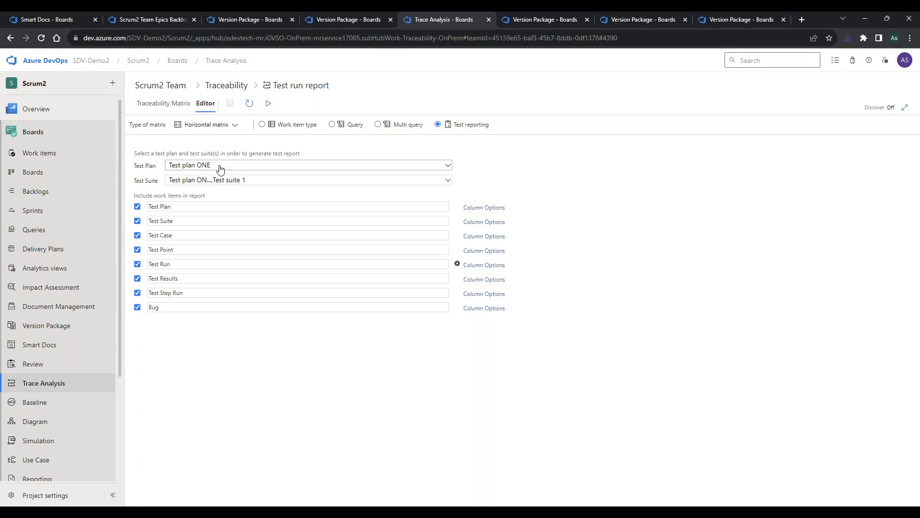
left_click(221, 181)
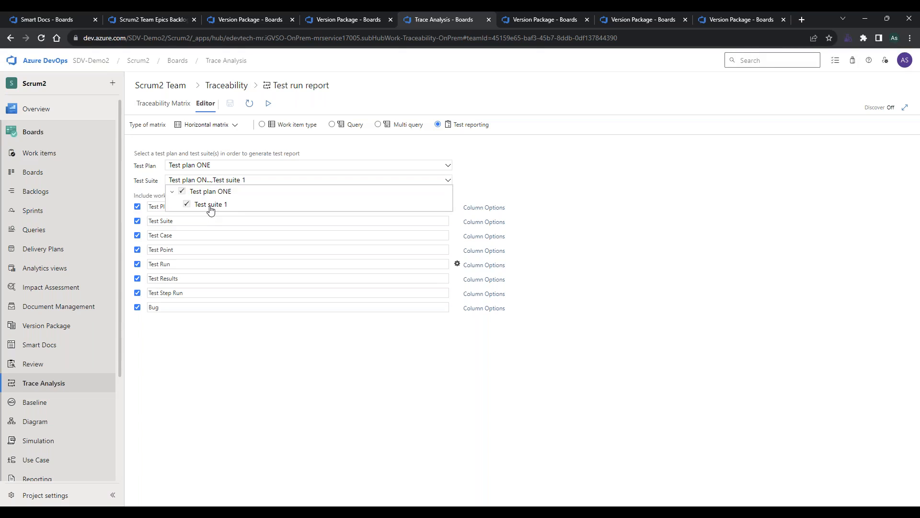
left_click(463, 182)
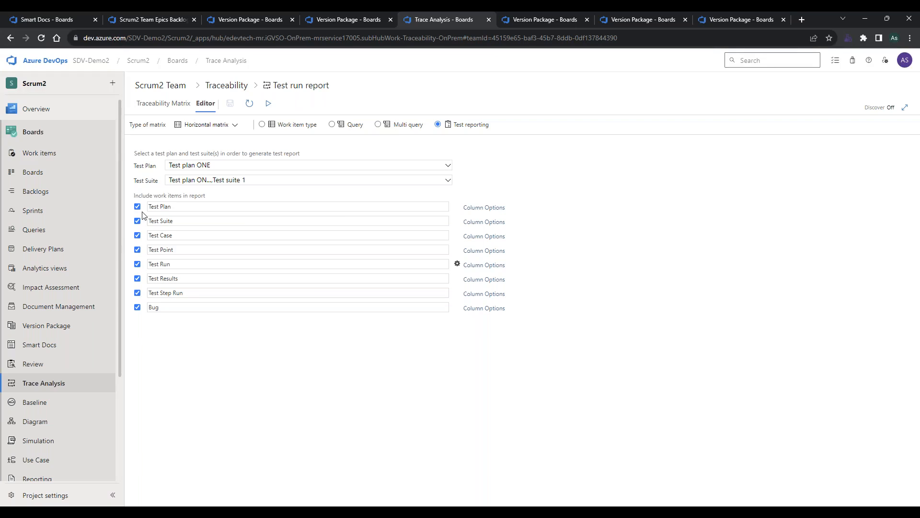
Exclude Bug from the work items included in the Test run report and save the report definition.
left_click(138, 307)
left_click(230, 103)
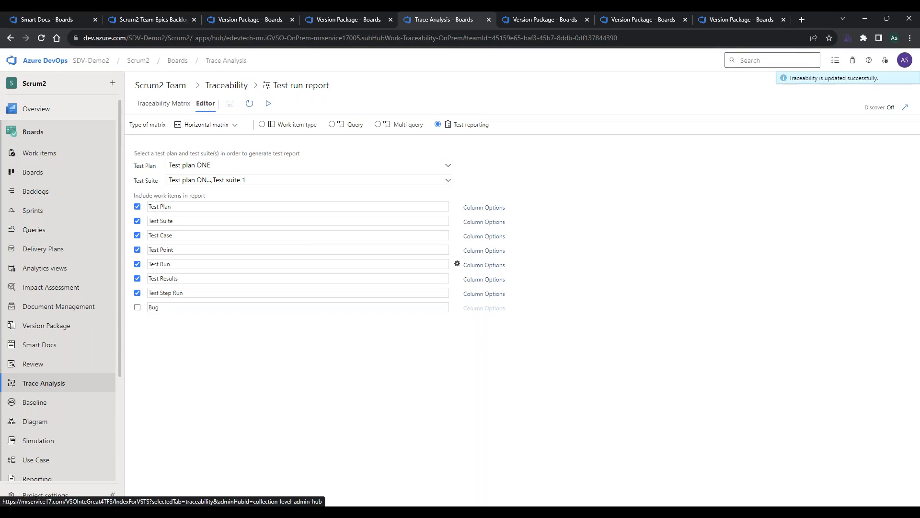
Review the traceability matrix from Test Plan through Test Step Run and return to the report's editor.
left_click(183, 109)
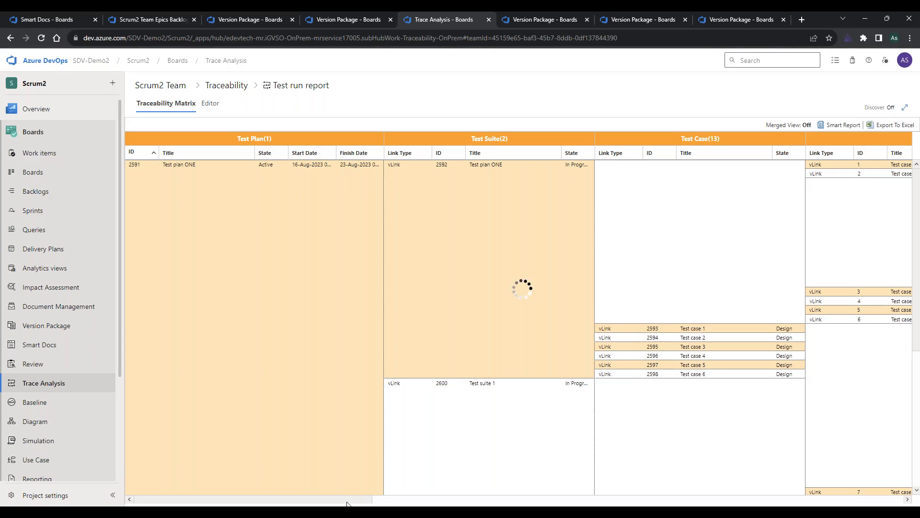
left_click_drag(348, 503, 880, 502)
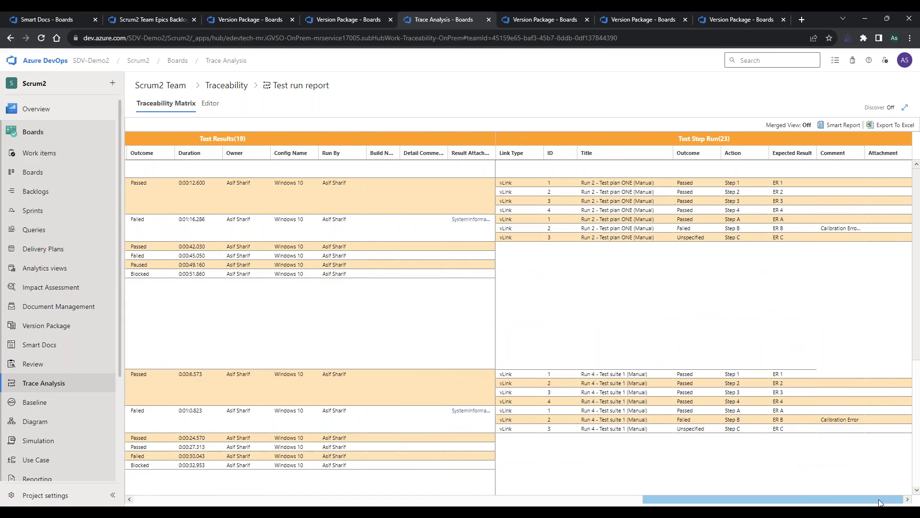
left_click_drag(879, 503, 220, 501)
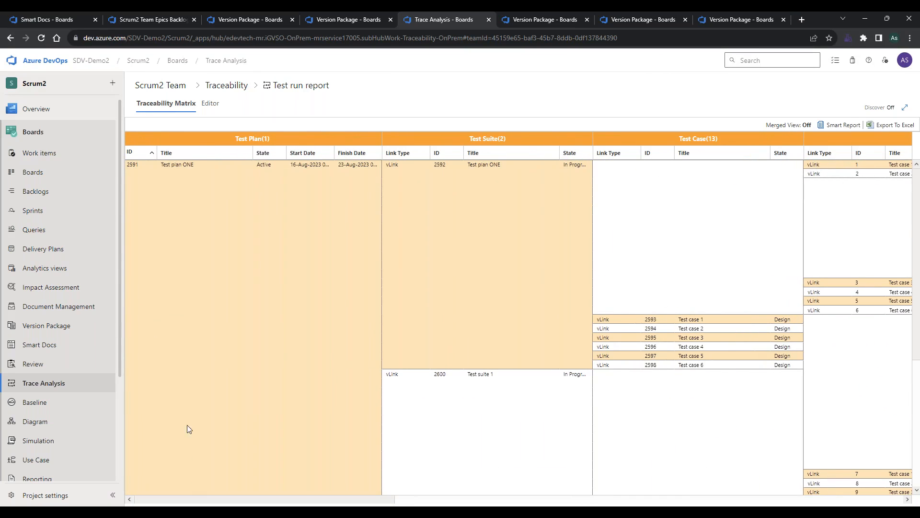
left_click(209, 104)
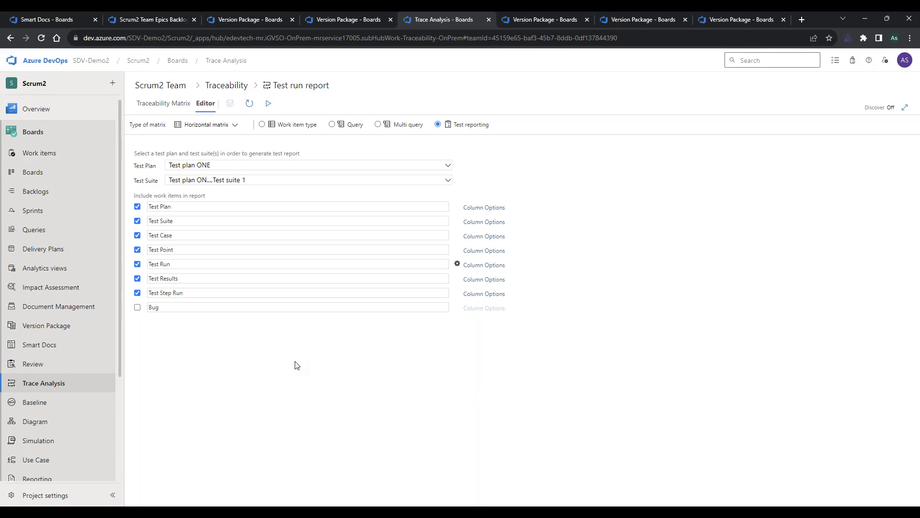
Highlight Smart View in the first bullet of the PowerPoint slide and return to the Azure DevOps browser window.
key("alt+Tab")
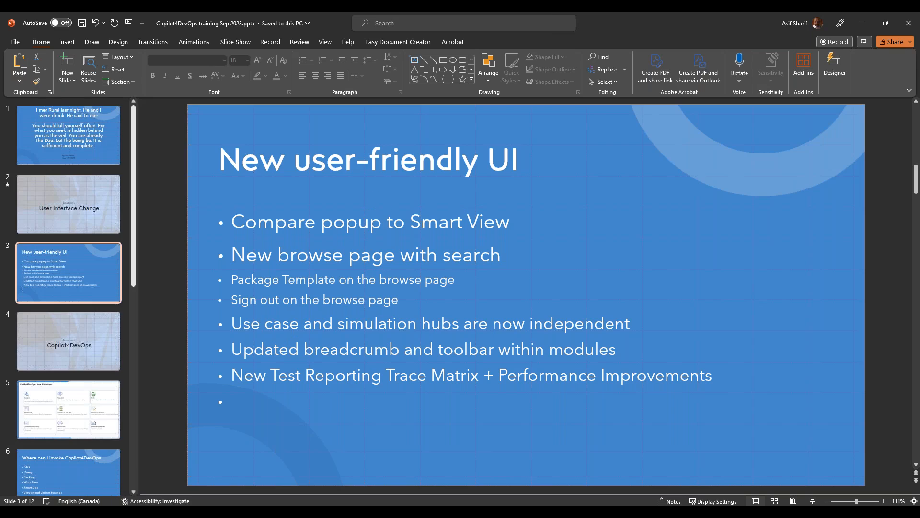
left_click_drag(409, 220, 512, 223)
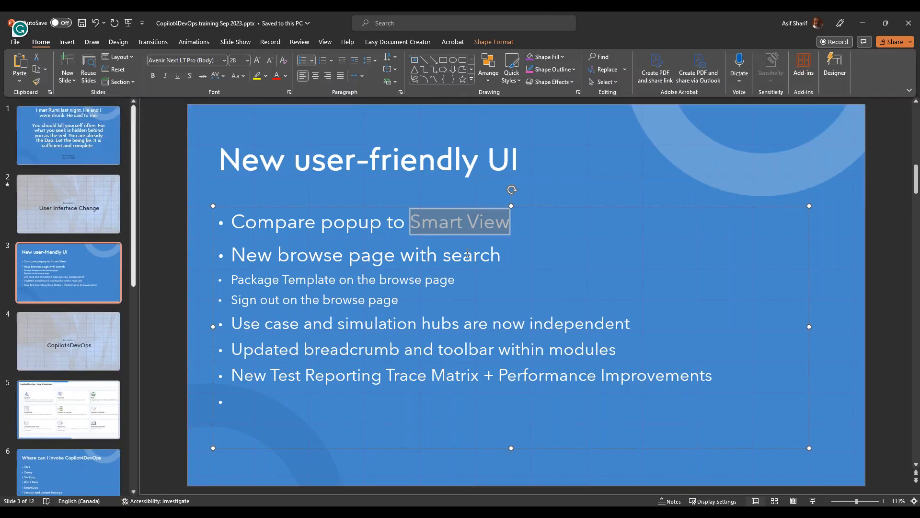
key("alt+Tab")
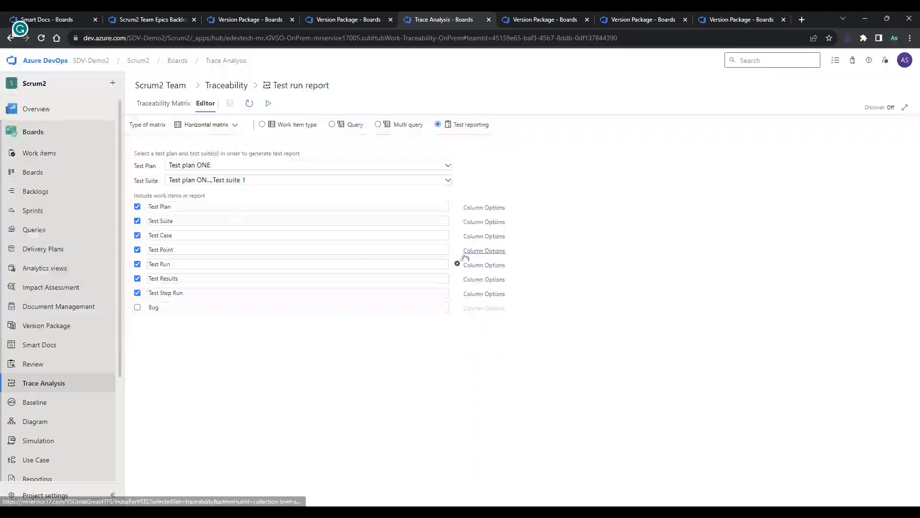
Open Smart View for the Engineered For Racing System epic in the Scrum2 Team backlog.
left_click(147, 15)
left_click(241, 18)
left_click(175, 21)
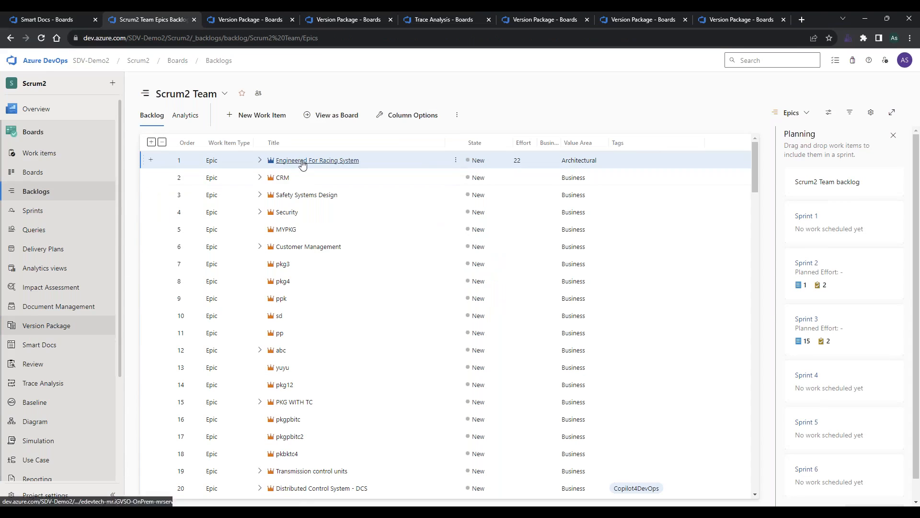
right_click(246, 165)
scroll(167, 402, "down", 2)
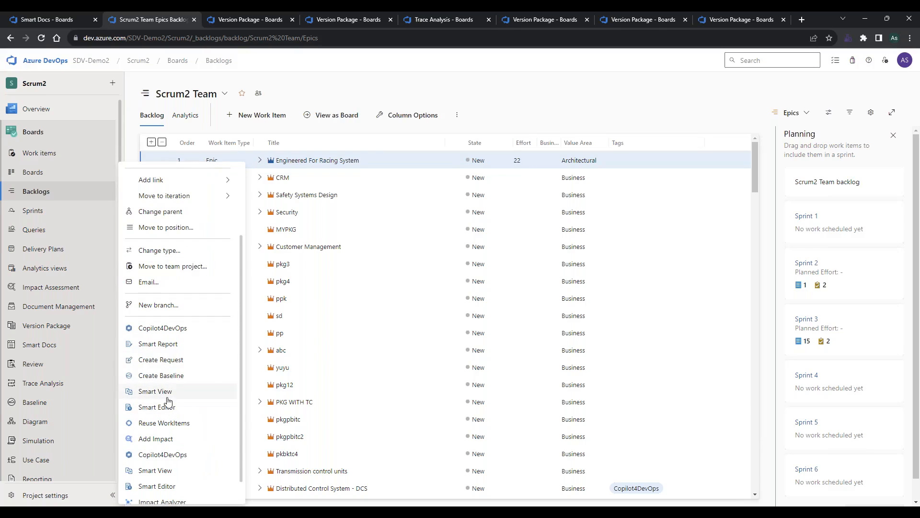
left_click(167, 397)
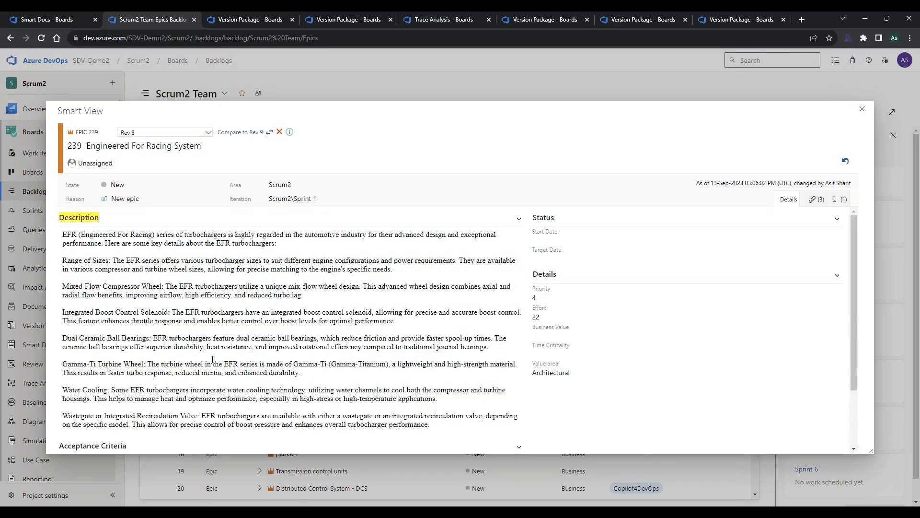
Clear the revision comparison in Smart View, display revision 9 of the epic, and switch to revision 6.
left_click(279, 132)
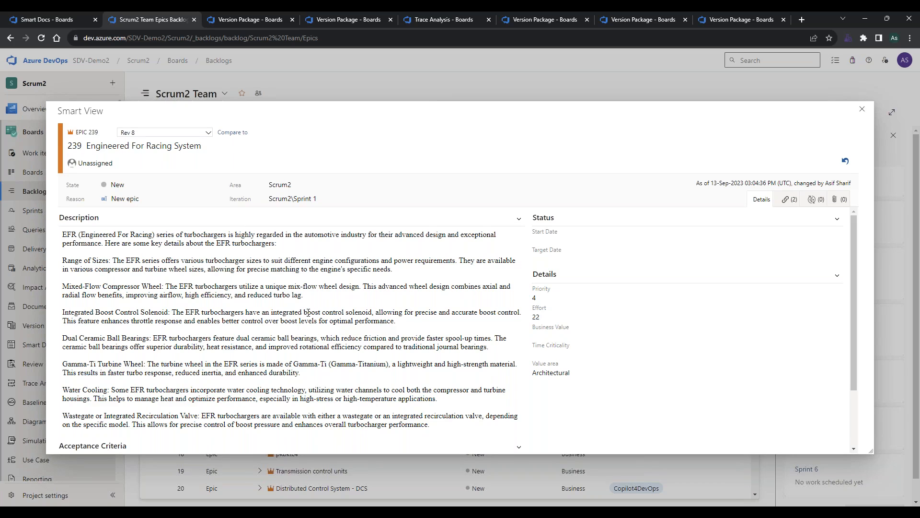
left_click(209, 131)
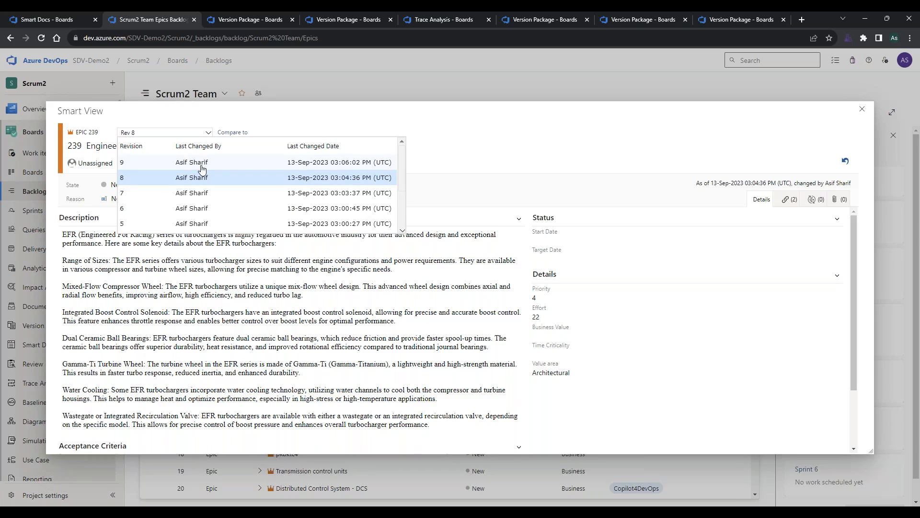
left_click(201, 163)
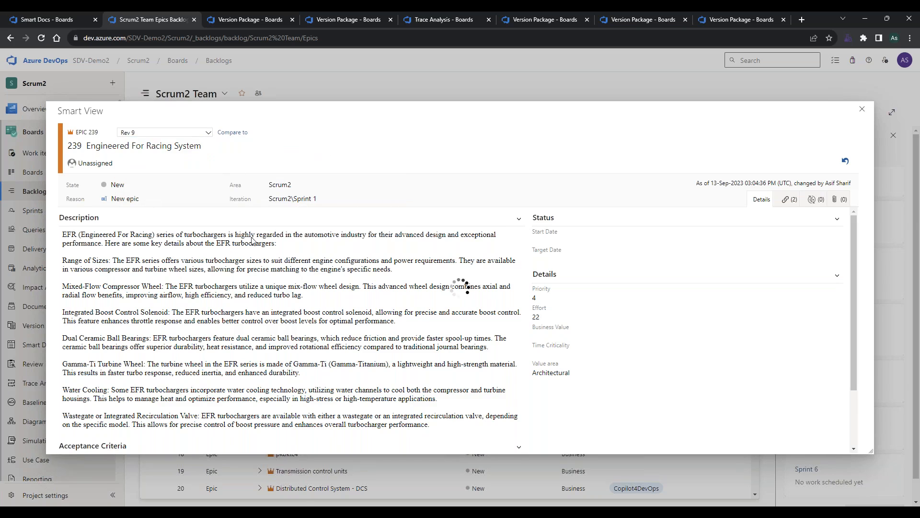
left_click(204, 134)
left_click(201, 207)
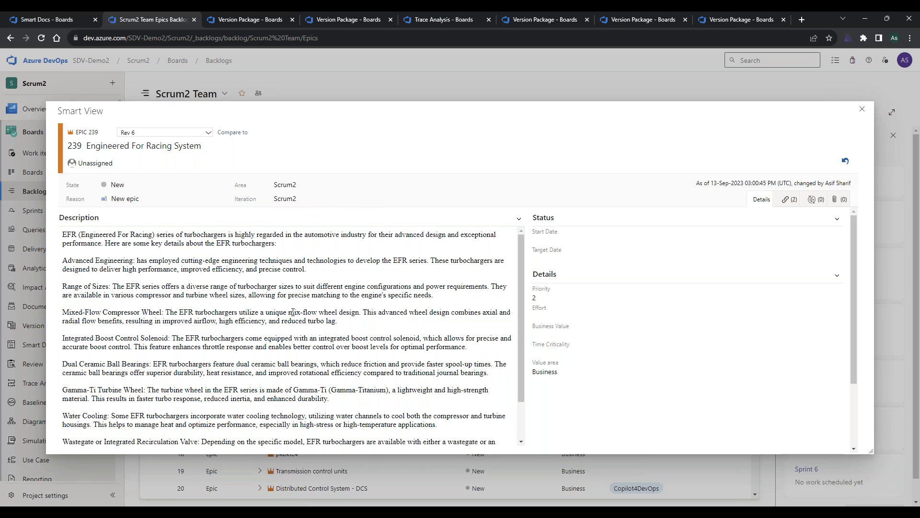
Compare revision 6 of the epic with work item revision 9 and review the marked differences throughout the description.
left_click(233, 134)
left_click(358, 261)
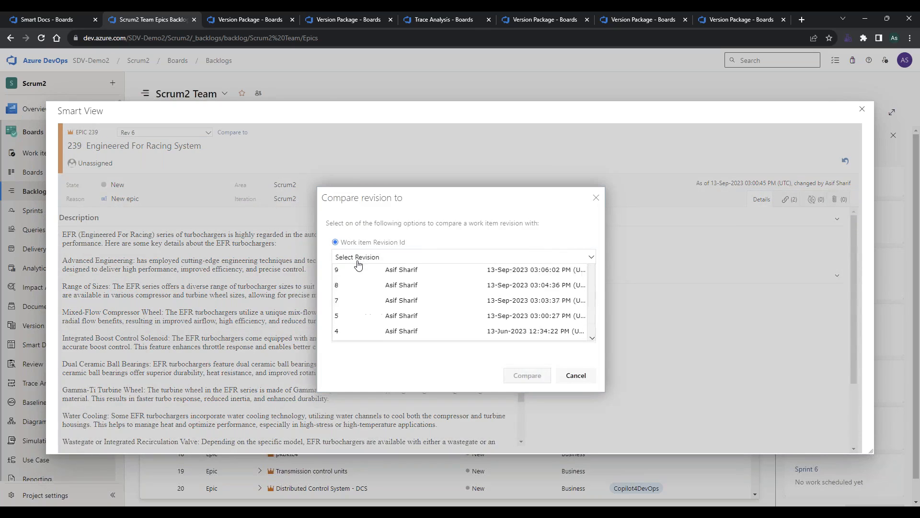
left_click(351, 290)
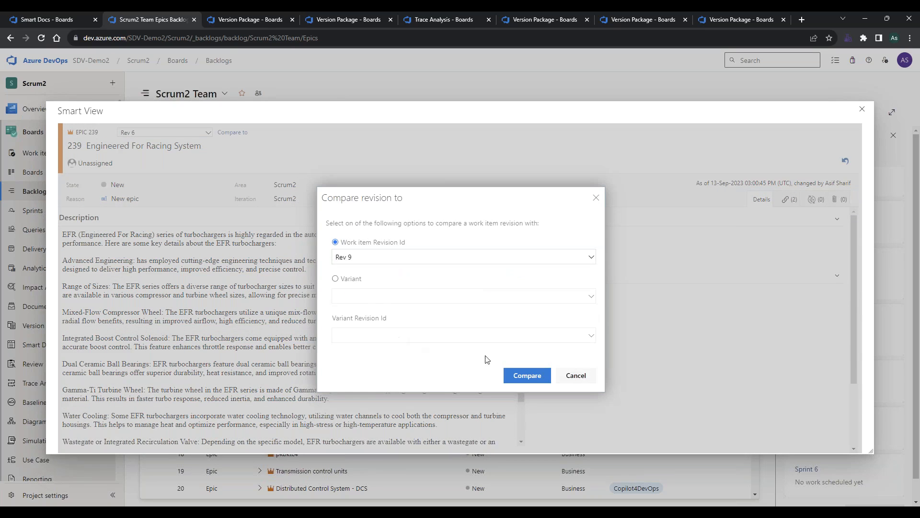
left_click(526, 375)
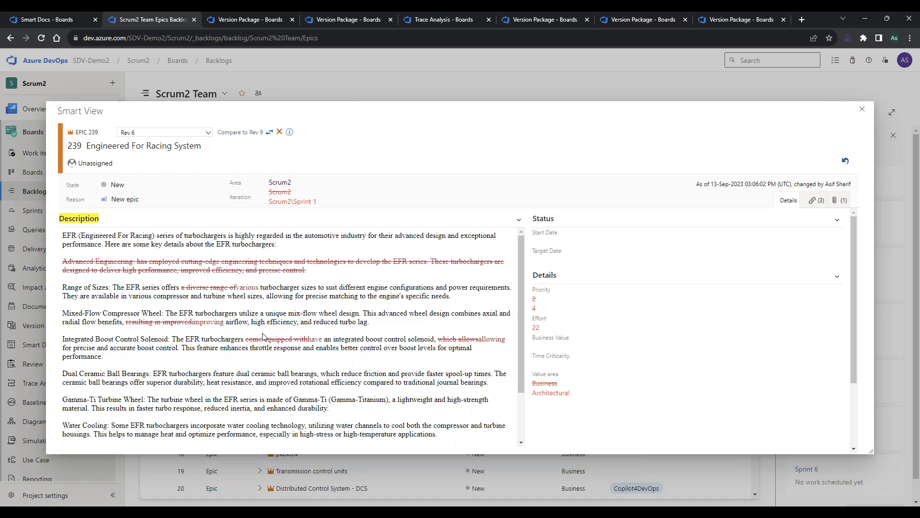
scroll(288, 311, "down", 1)
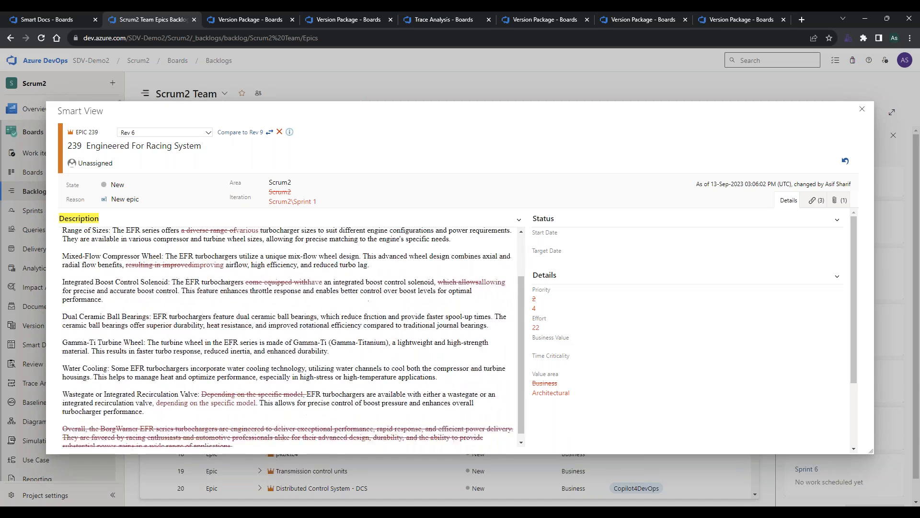
scroll(287, 335, "up", 1)
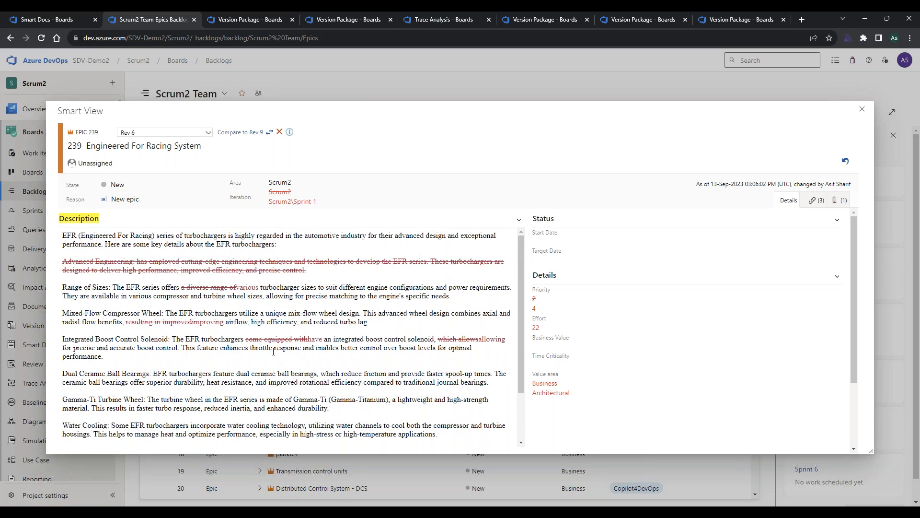
scroll(273, 351, "down", 1)
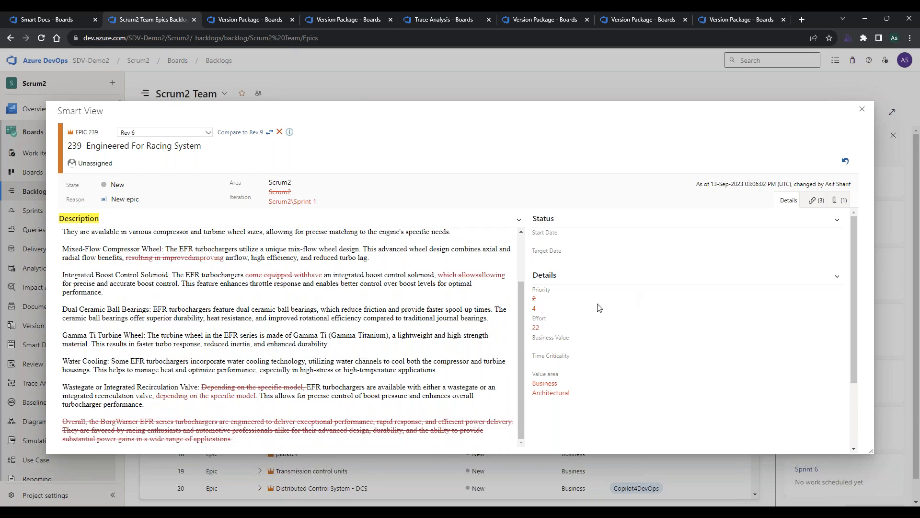
scroll(360, 367, "up", 1)
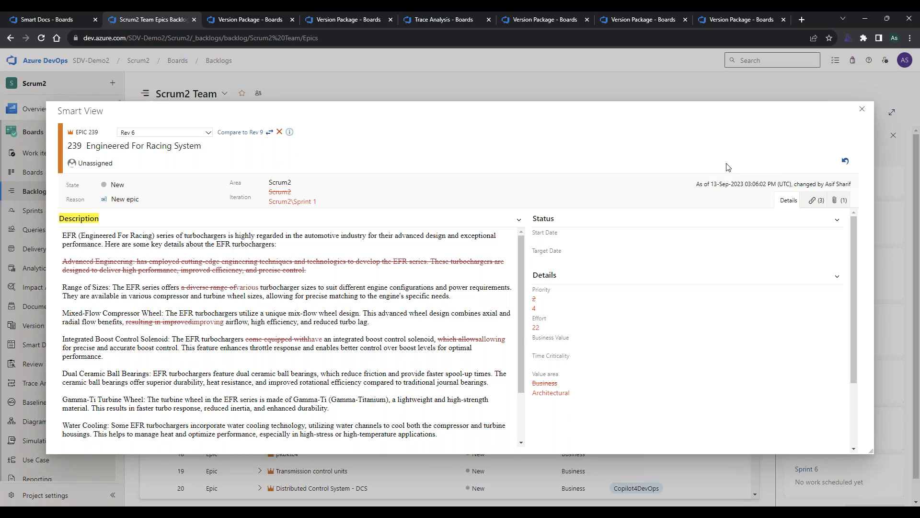
Inspect the compared links and attachments of the epic, and close Smart View.
left_click(816, 200)
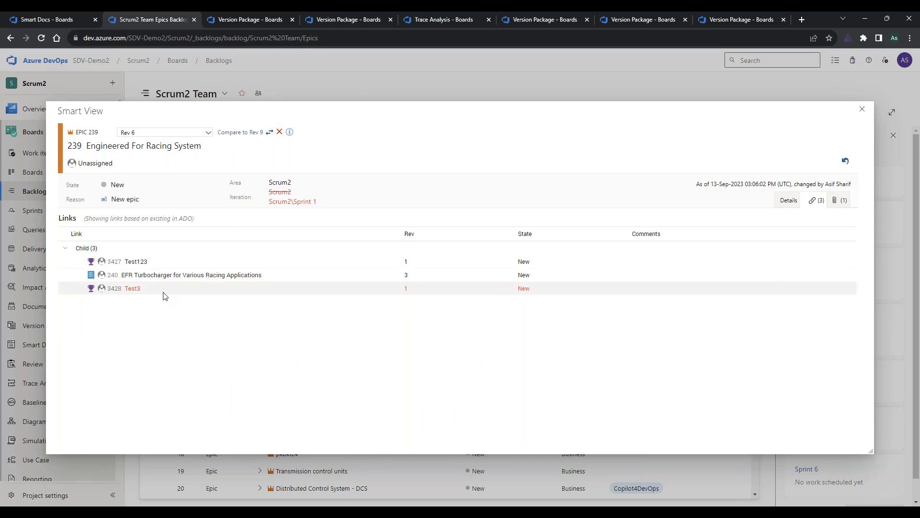
left_click(837, 200)
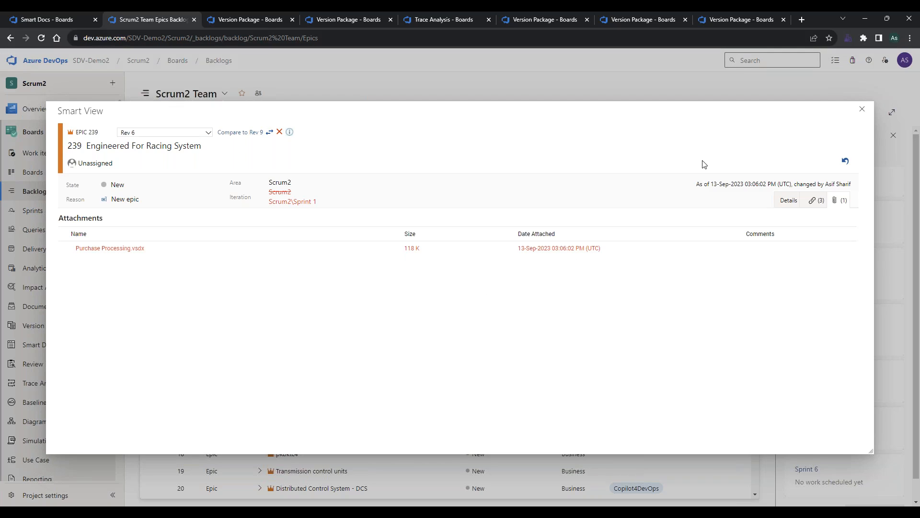
left_click(859, 113)
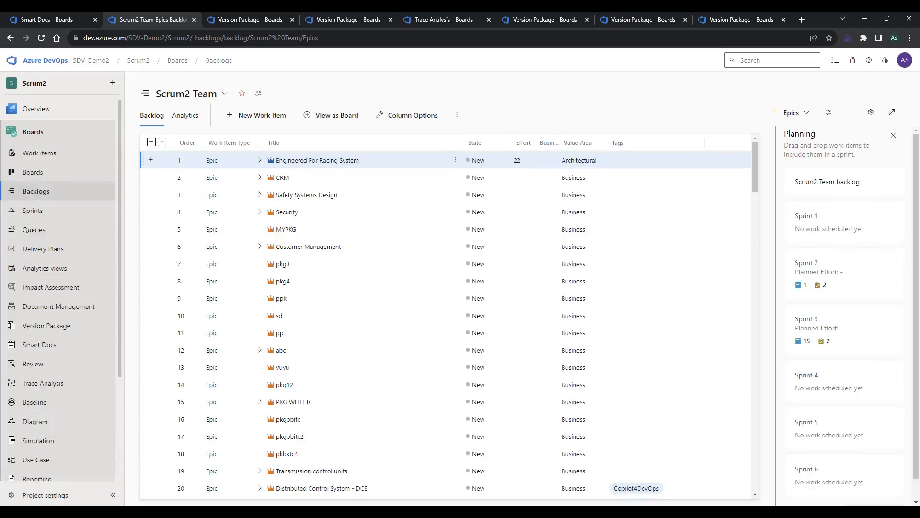
Look through the actions available for the Engineered For Racing System epic, including Smart View, and dismiss the list.
right_click(376, 161)
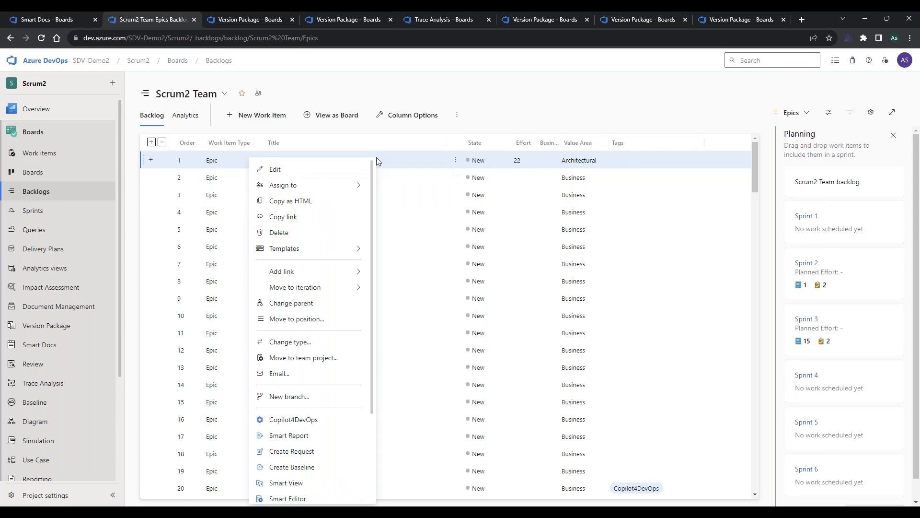
scroll(330, 433, "down", 1)
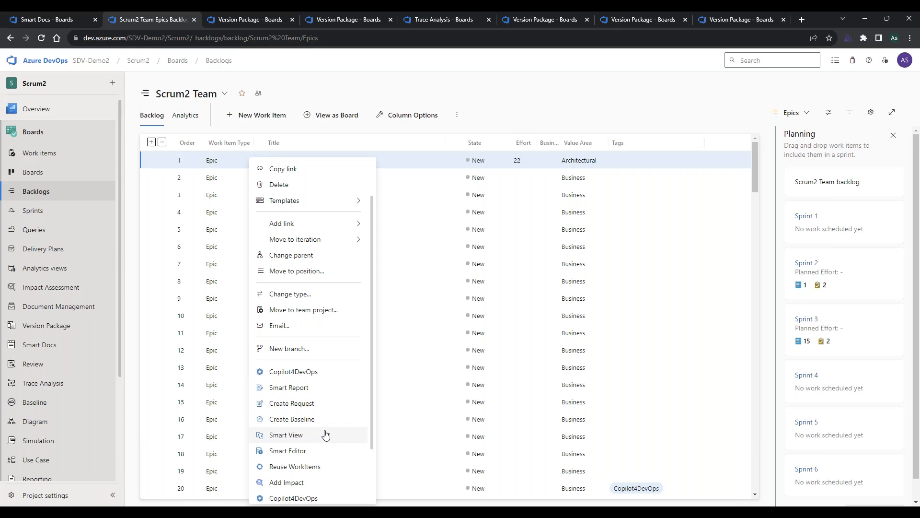
left_click(538, 108)
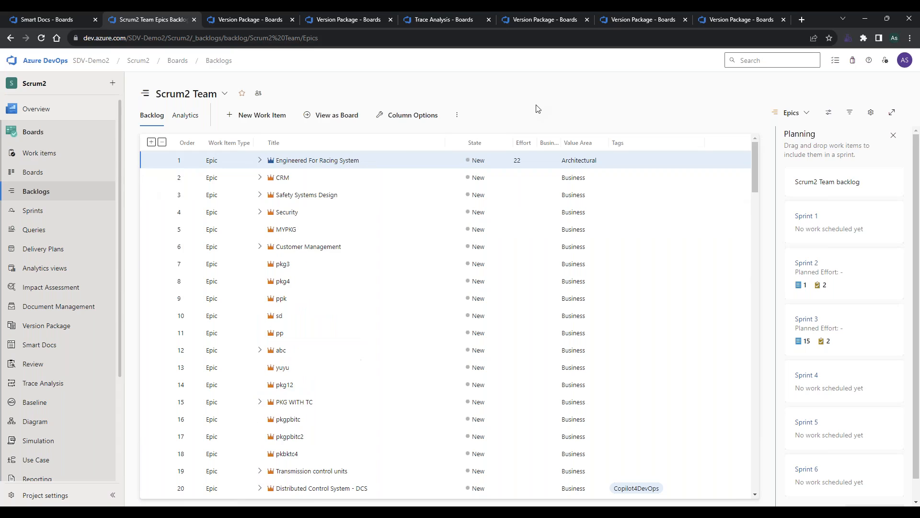
Switch to the PowerPoint presentation, deselect the text on the New user-friendly UI slide, and start the slide show from it.
key("alt+Tab")
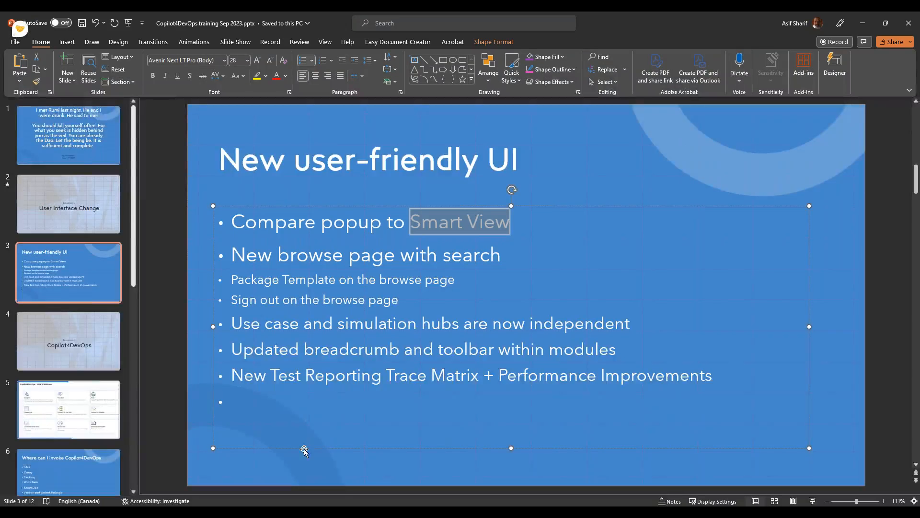
left_click(568, 481)
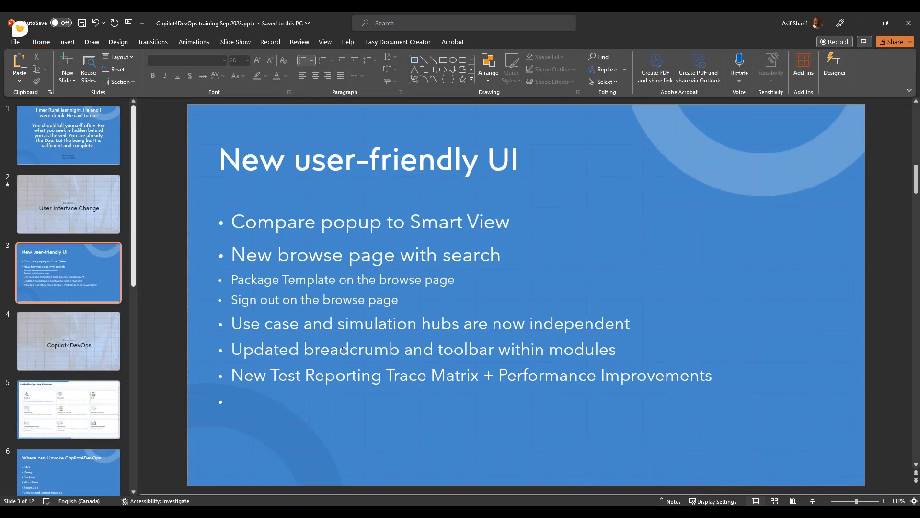
left_click(811, 501)
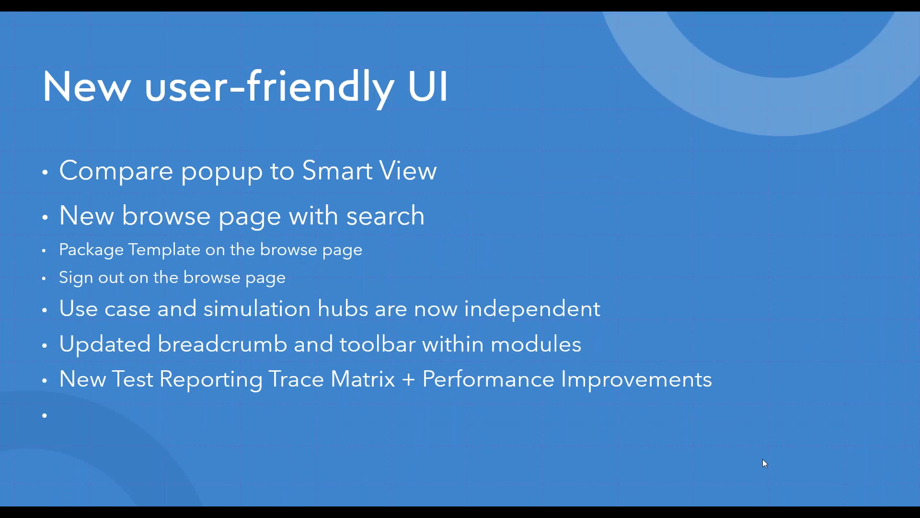
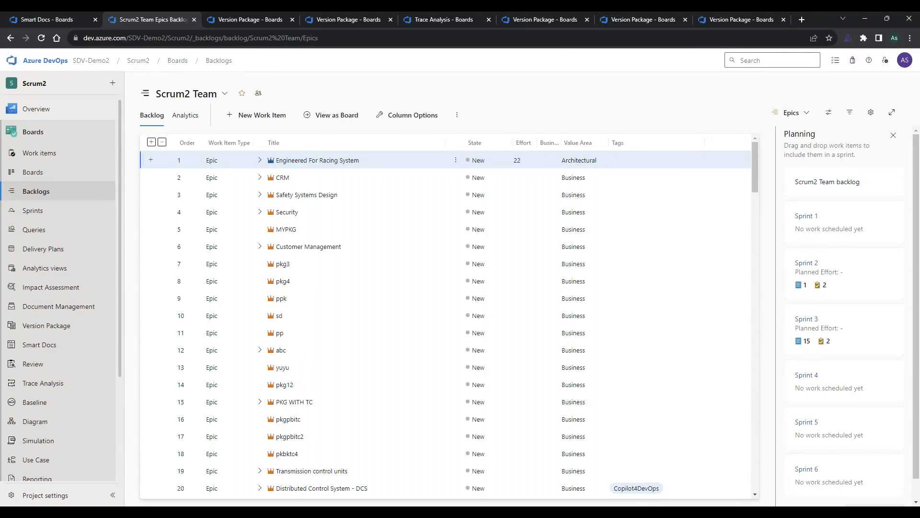
Switch to the Customer Relationship Management version package and open Copilot4DevOps Elicit for its Customer Relationship Management epic.
left_click(241, 16)
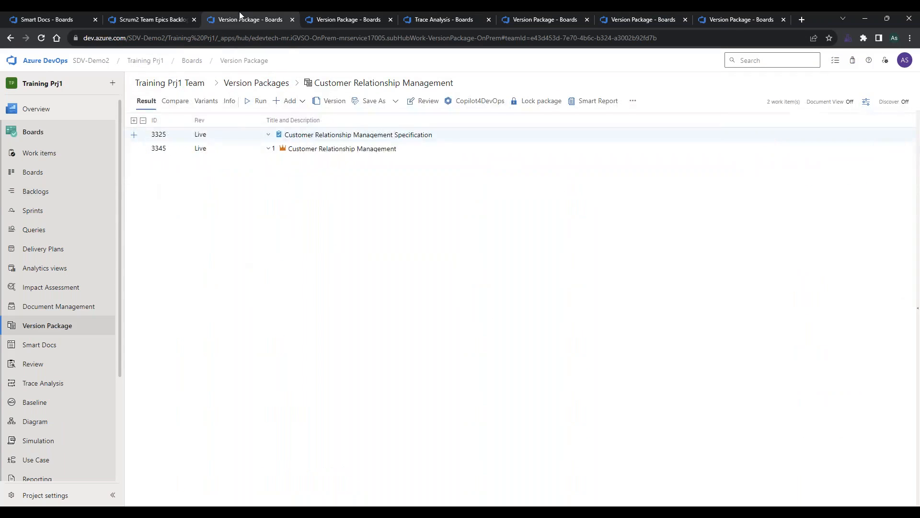
right_click(225, 149)
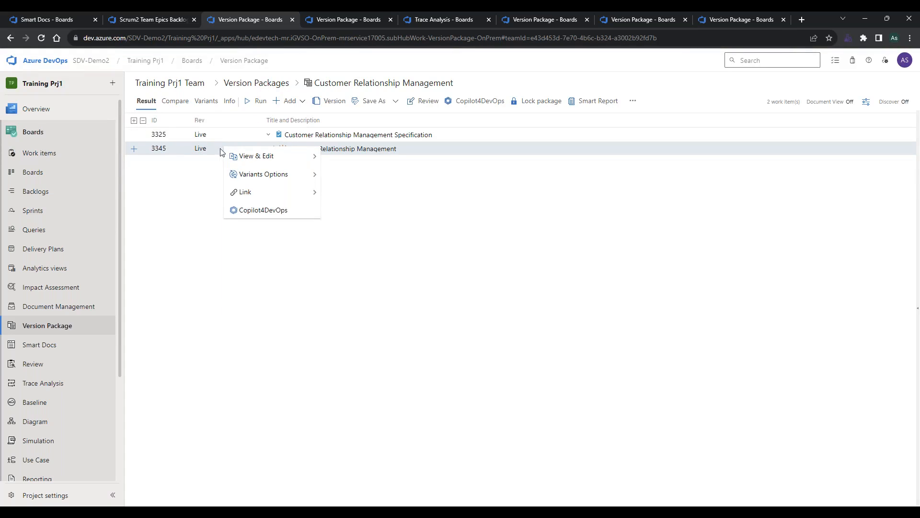
left_click(257, 211)
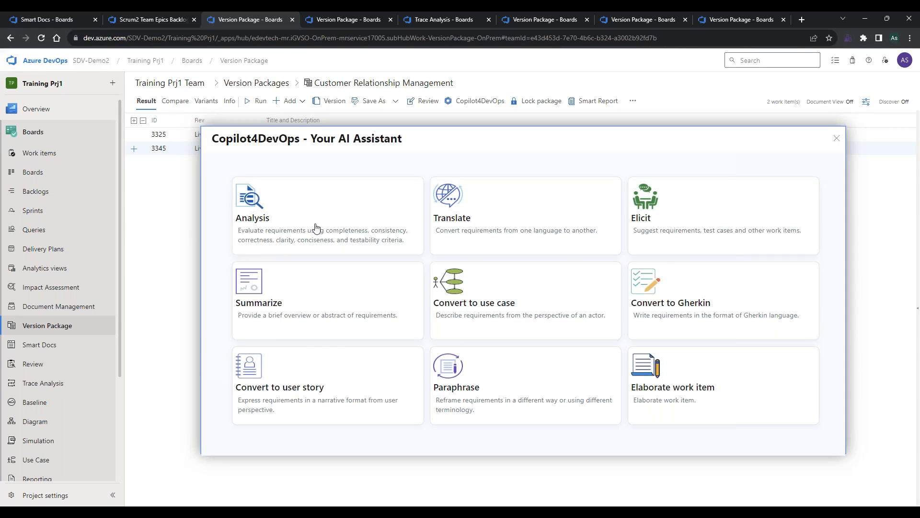
left_click(677, 244)
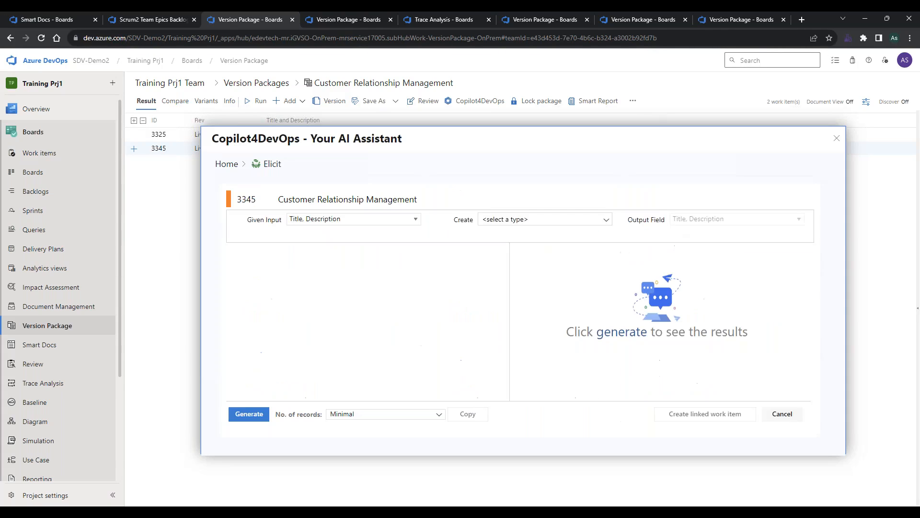
Generate Feature suggestions for the epic with the number of records set to Abundant.
left_click(565, 220)
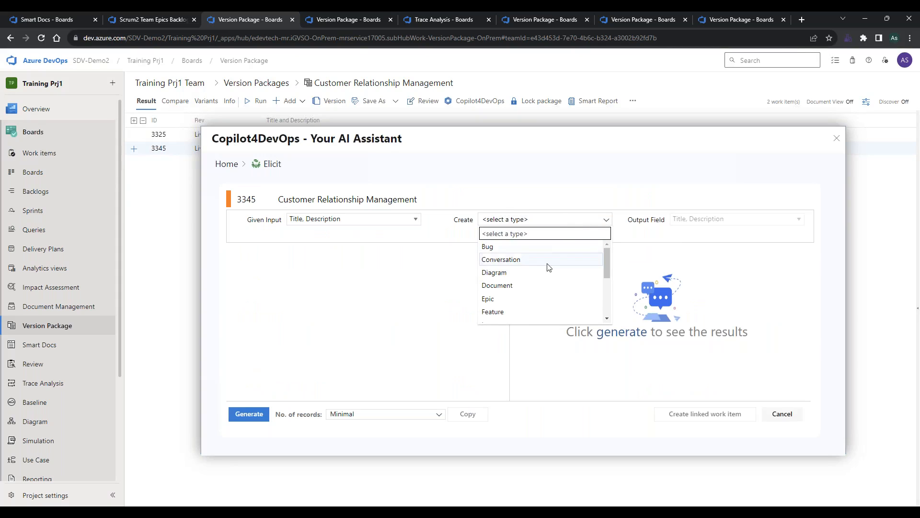
left_click(530, 312)
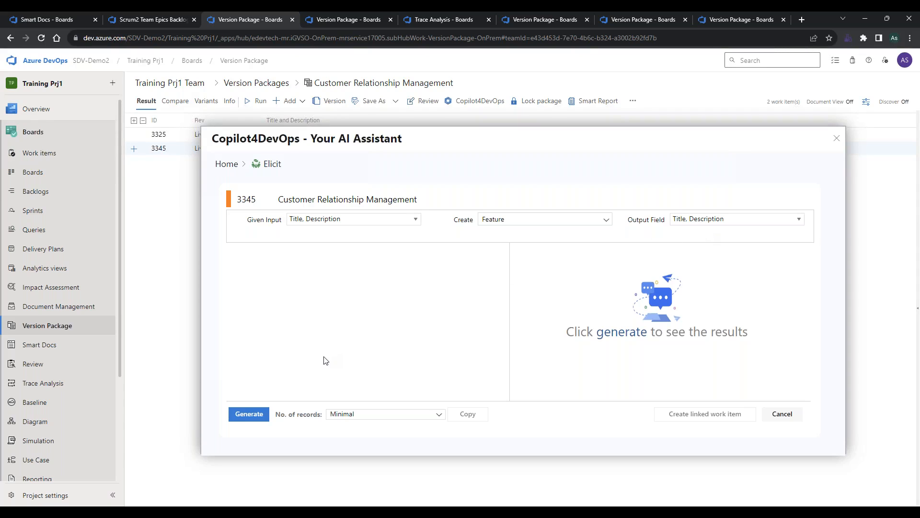
left_click(367, 417)
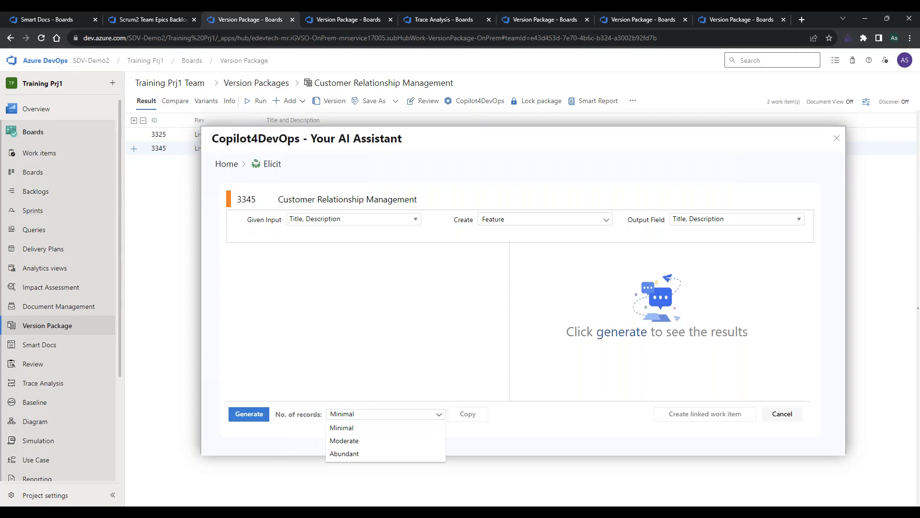
left_click(344, 452)
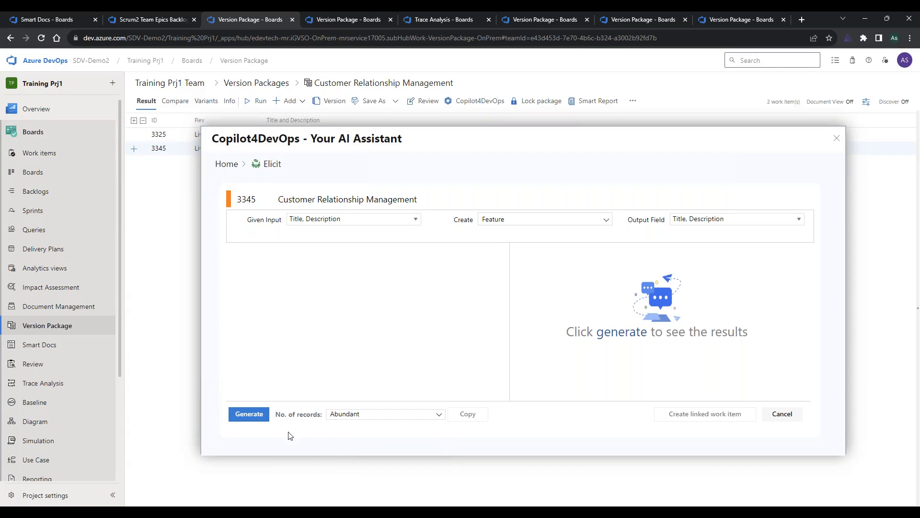
left_click(257, 417)
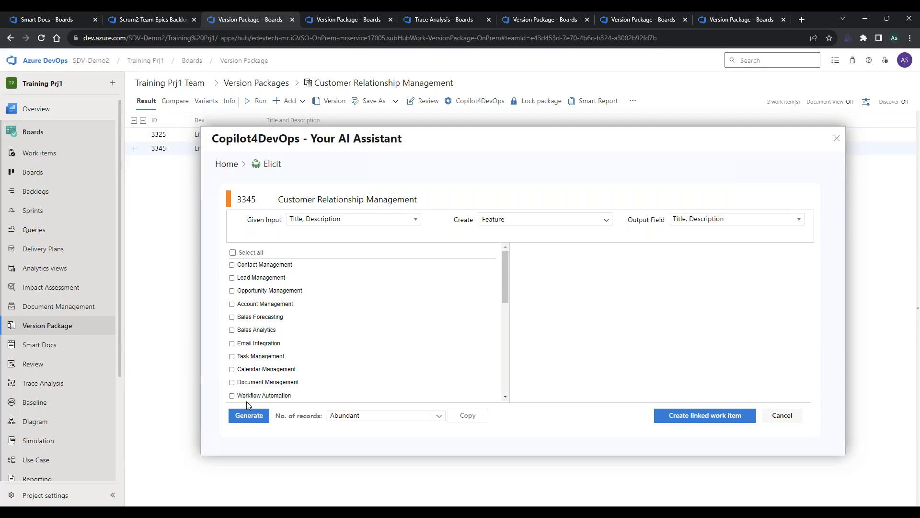
Look through the generated features and select Contact Management and Lead Management, reading their descriptions.
scroll(281, 283, "down", 6)
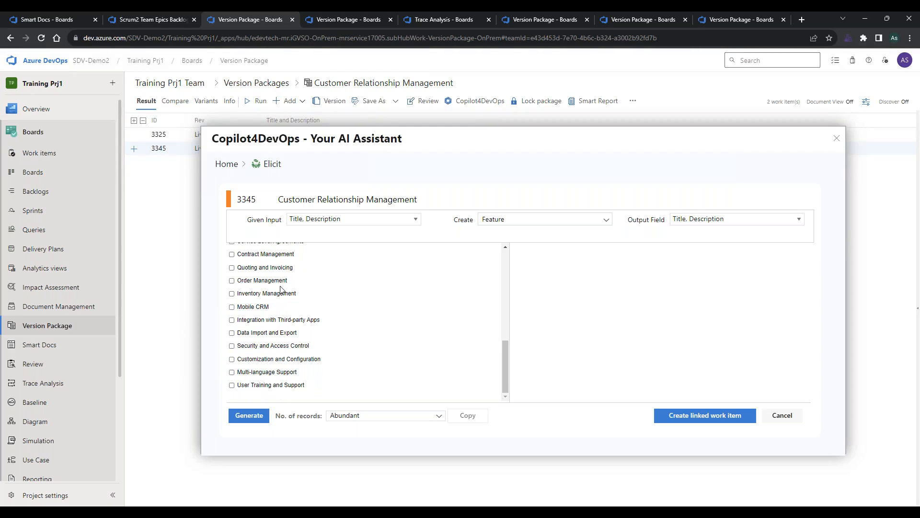
scroll(282, 344, "up", 6)
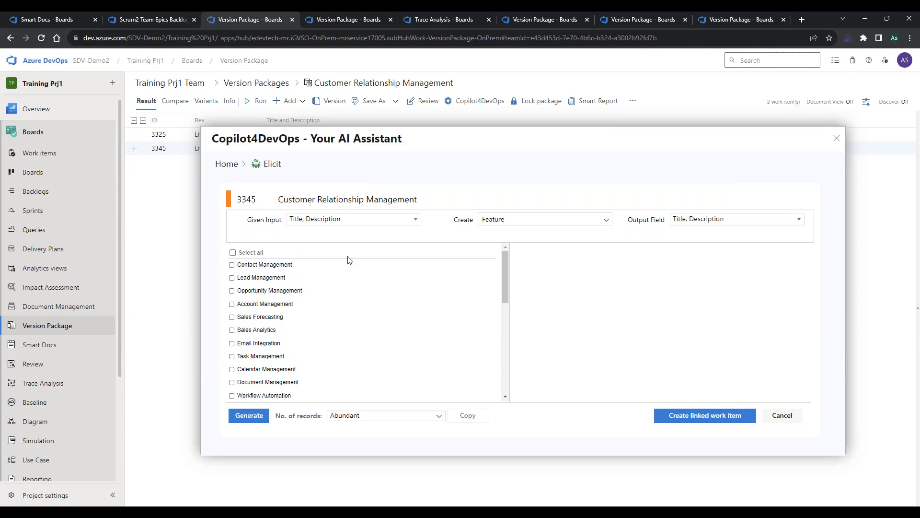
left_click(265, 265)
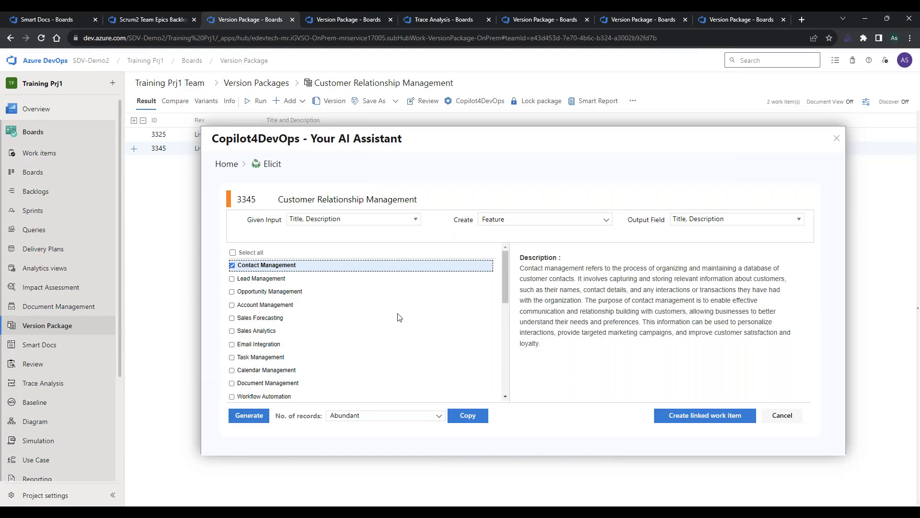
left_click(348, 279)
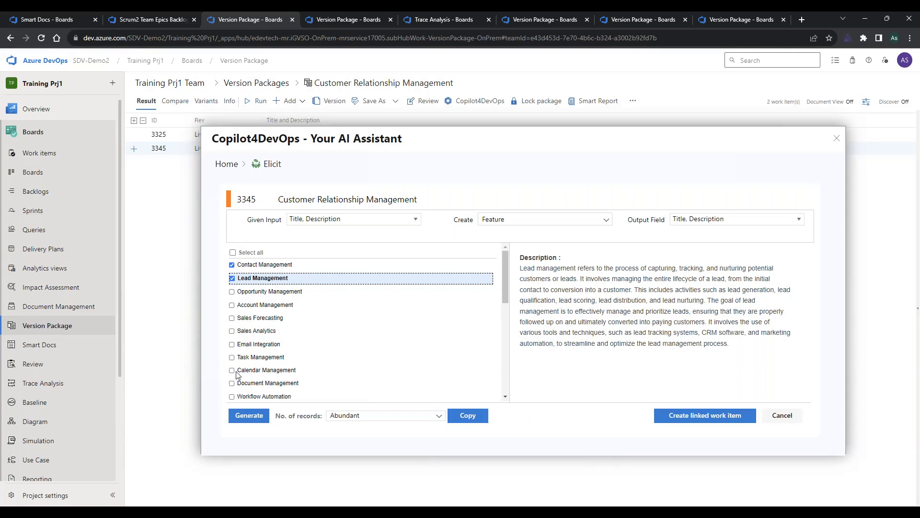
scroll(238, 374, "down", 6)
scroll(238, 375, "up", 6)
Create the selected features as linked work items with the Child link type, and close the AI assistant.
left_click(689, 417)
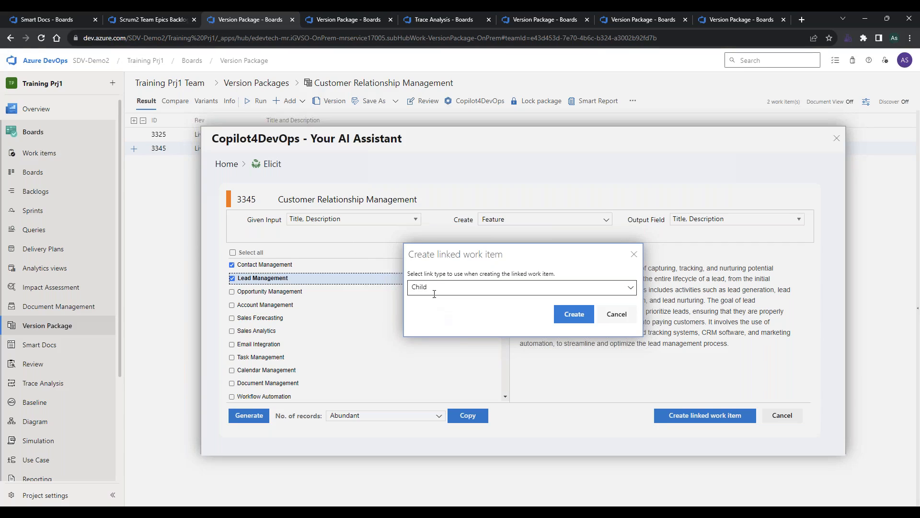
left_click(574, 314)
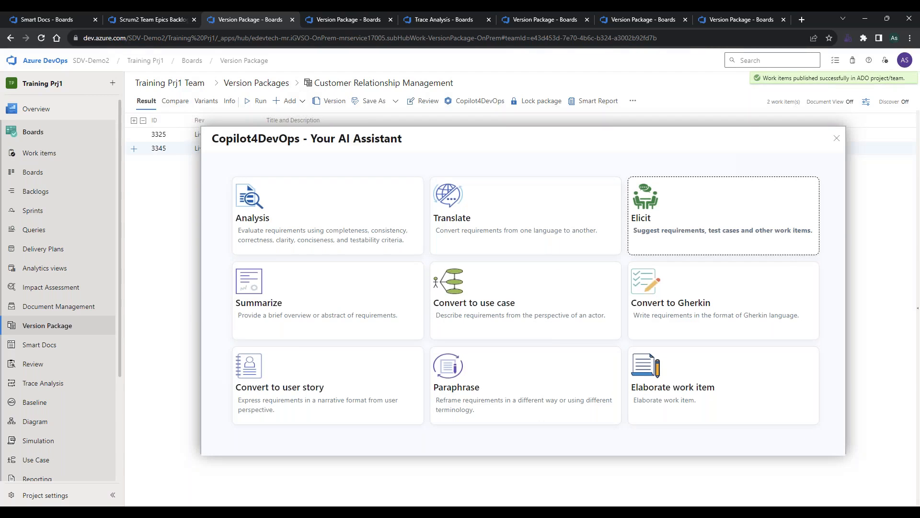
left_click(837, 140)
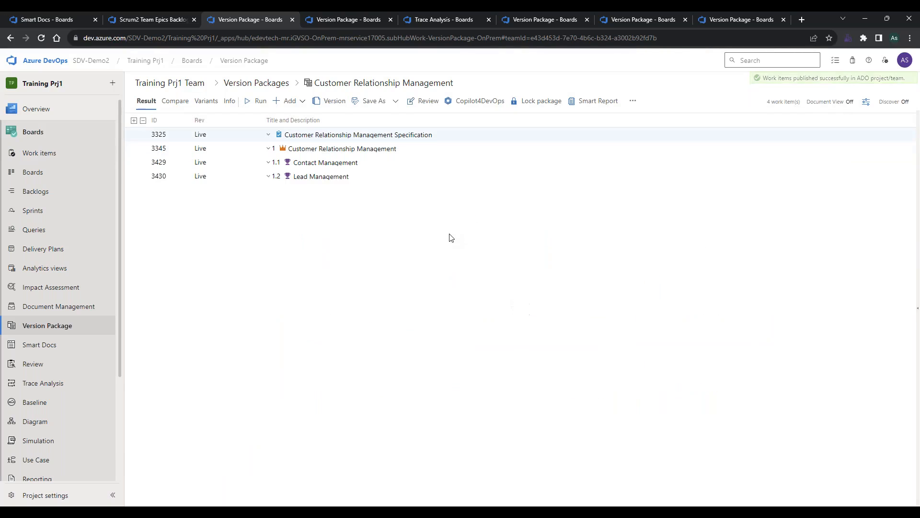
Generate User Story suggestions for the Contact Management feature using Copilot4DevOps Elicit.
left_click(244, 163)
left_click(243, 175)
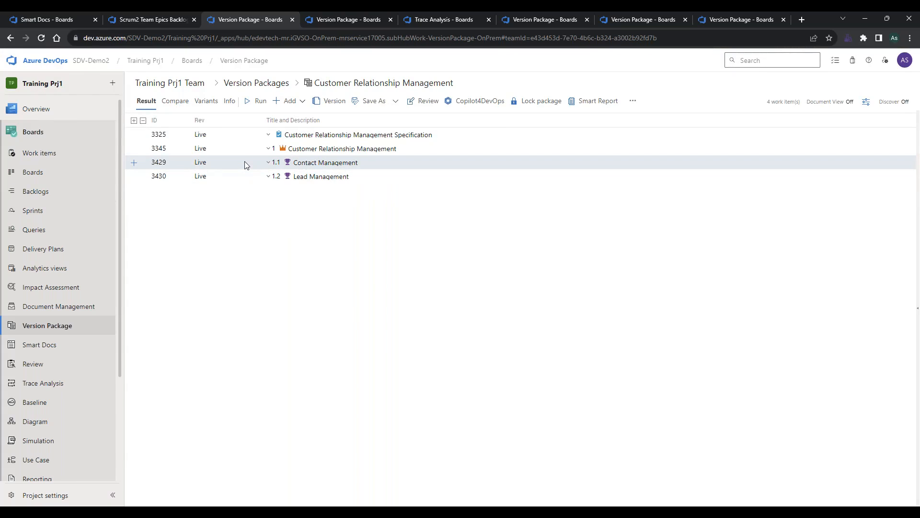
right_click(244, 165)
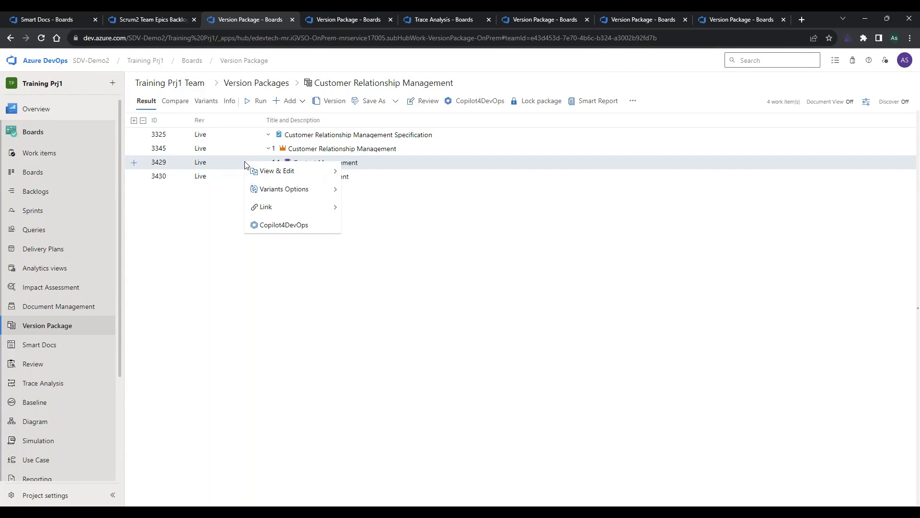
left_click(275, 225)
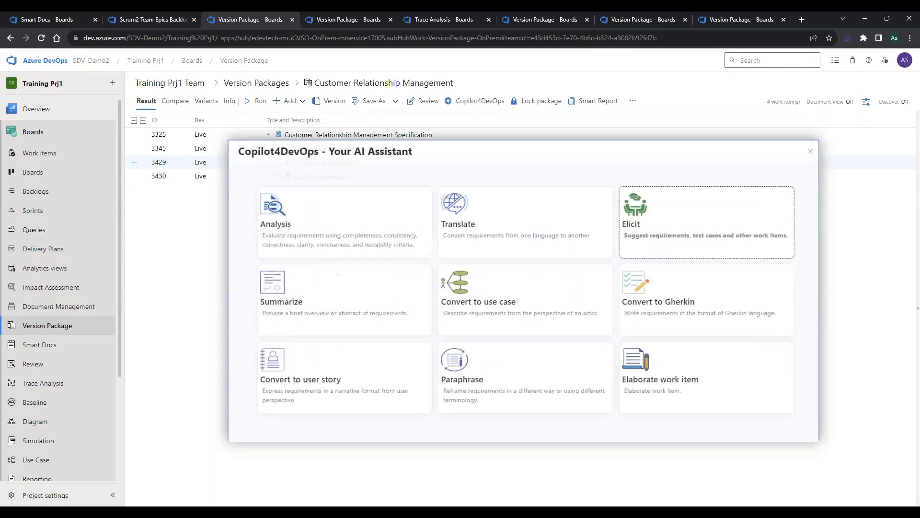
left_click(637, 228)
left_click(575, 219)
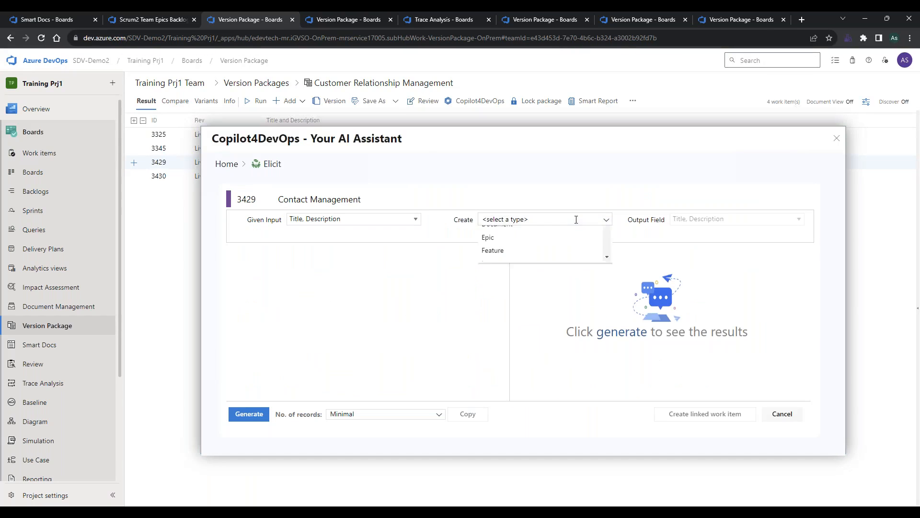
scroll(535, 276, "down", 2)
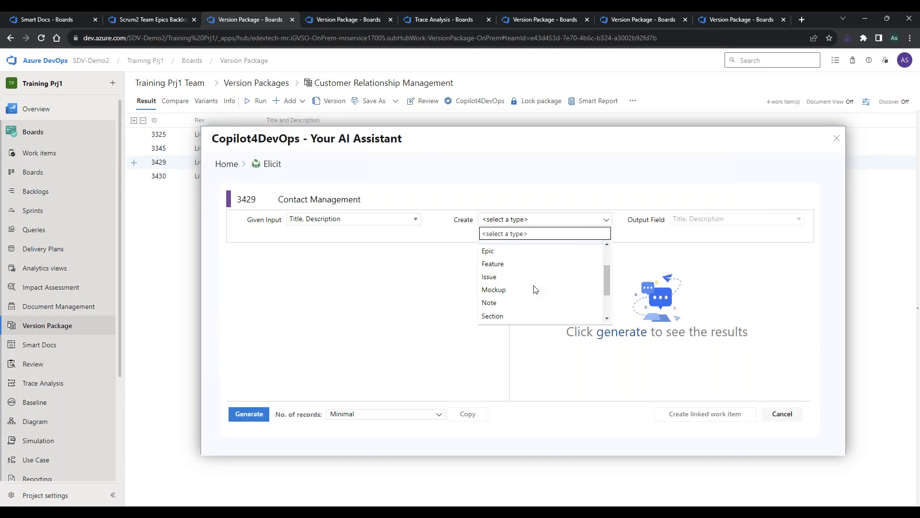
scroll(533, 291, "down", 2)
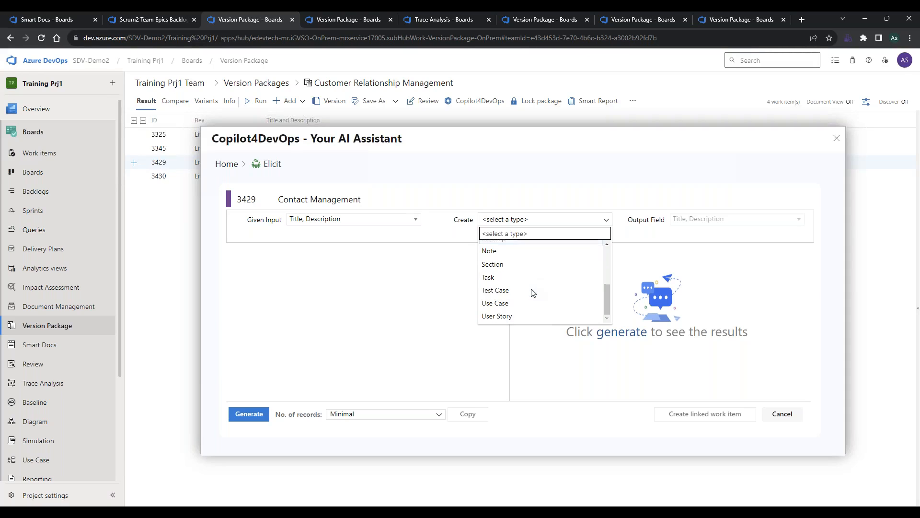
left_click(513, 315)
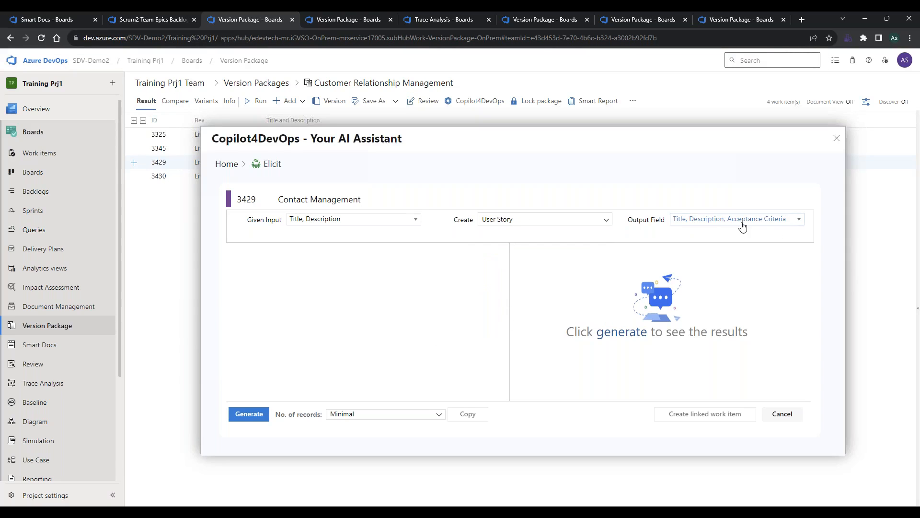
left_click(249, 415)
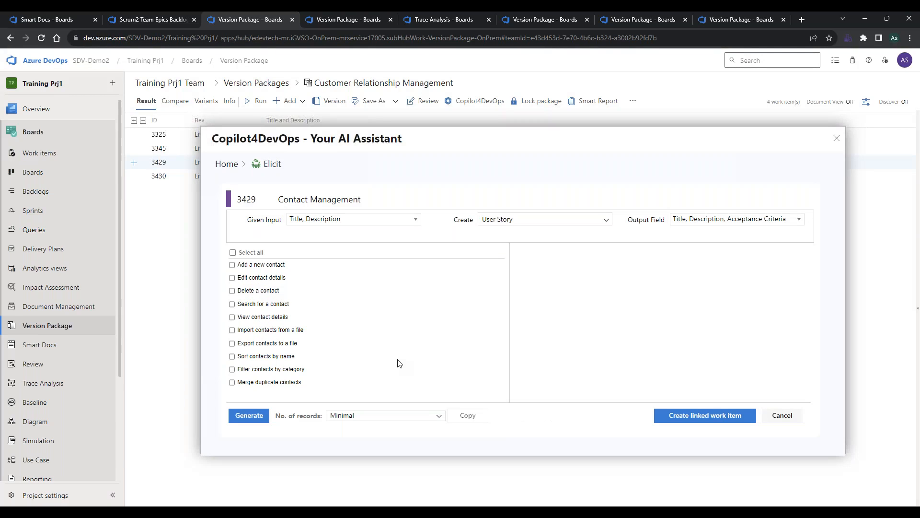
Select all generated user stories except Merge duplicate contacts, and review the description and acceptance criteria of the first three.
left_click(233, 253)
left_click(253, 266)
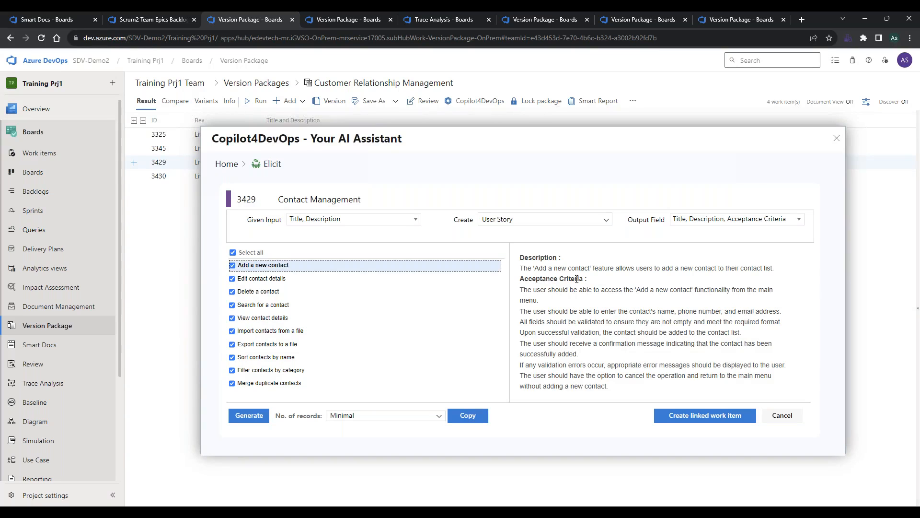
left_click(336, 279)
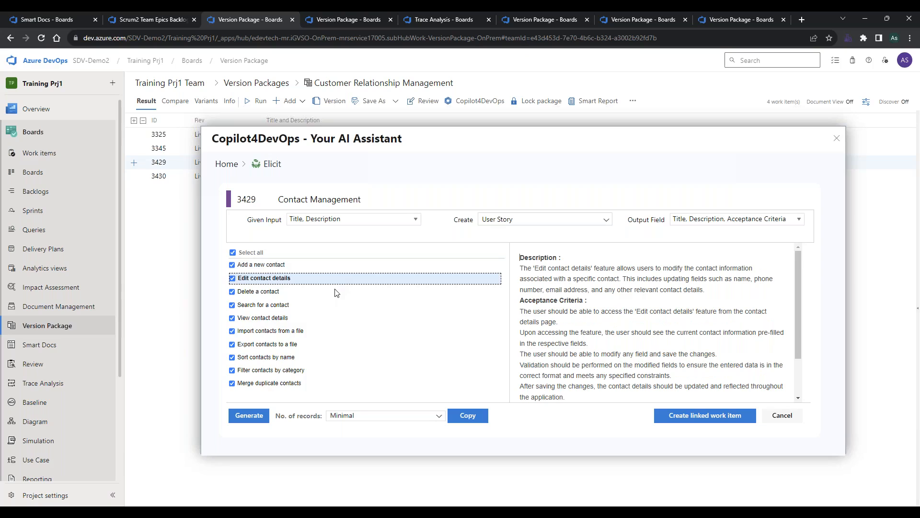
left_click(335, 291)
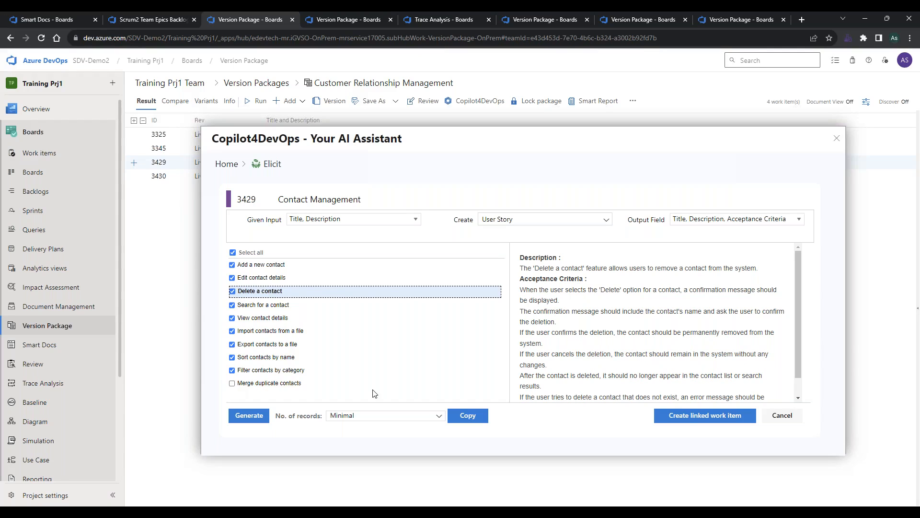
Create the selected user stories as Child work items of Contact Management, and close the AI assistant.
left_click(694, 416)
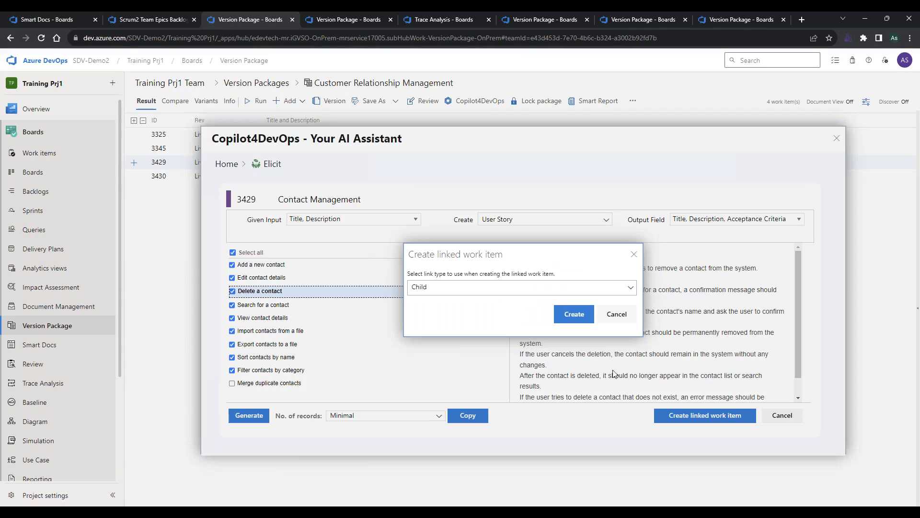
left_click(568, 316)
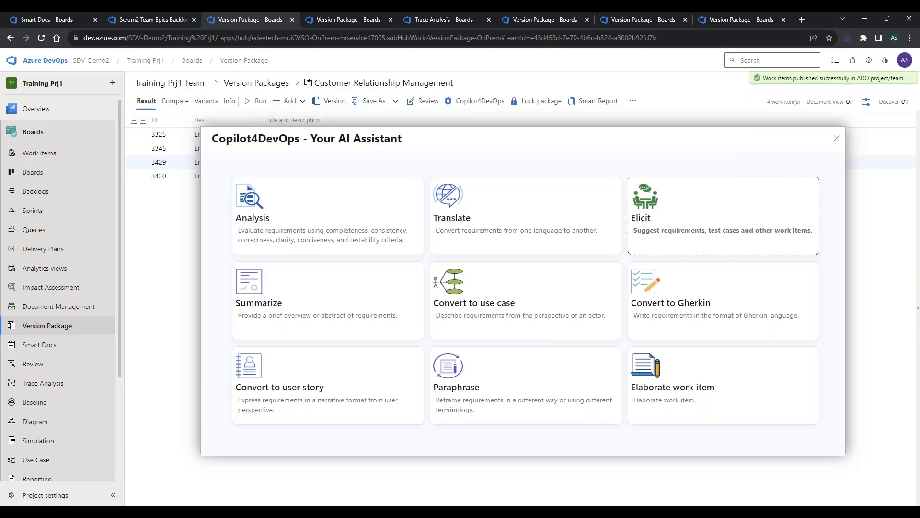
left_click(836, 139)
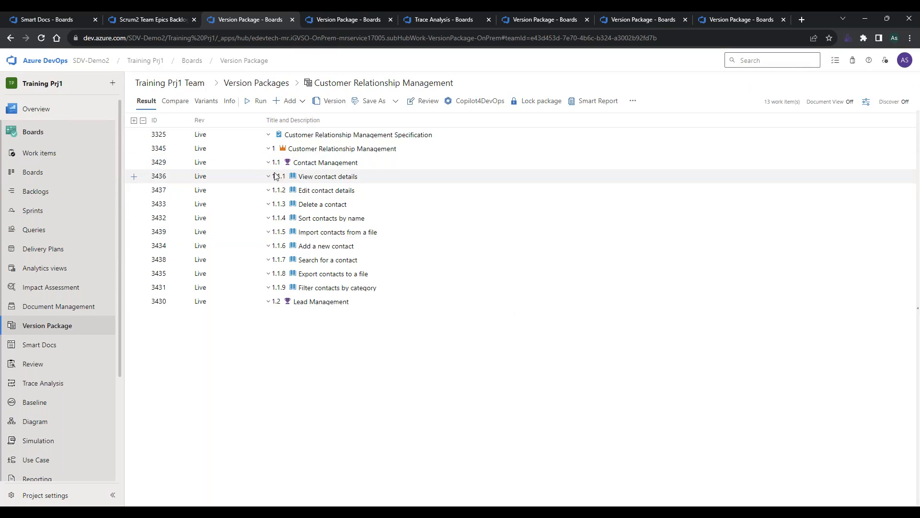
Try to generate Test Case suggestions for the Add a new contact user story using Copilot4DevOps Elicit, and select the main-menu accessibility test.
left_click(251, 177)
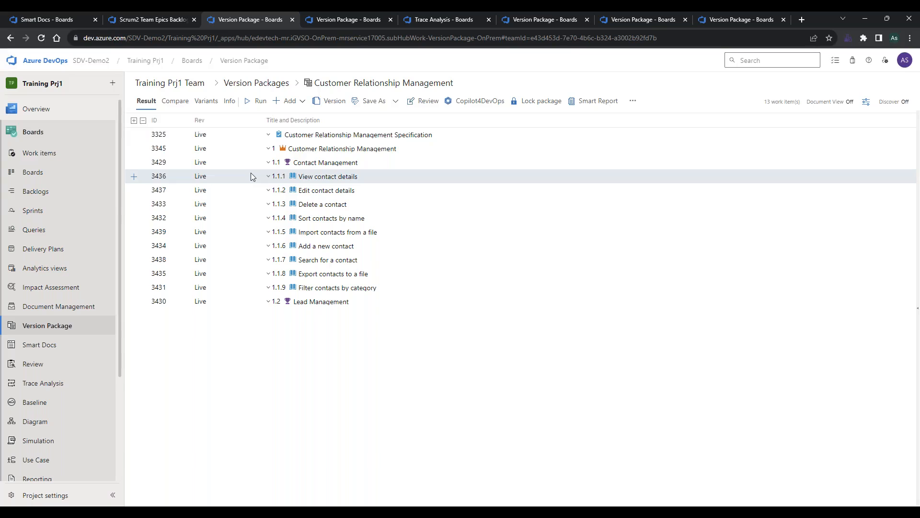
right_click(254, 248)
left_click(278, 309)
left_click(717, 231)
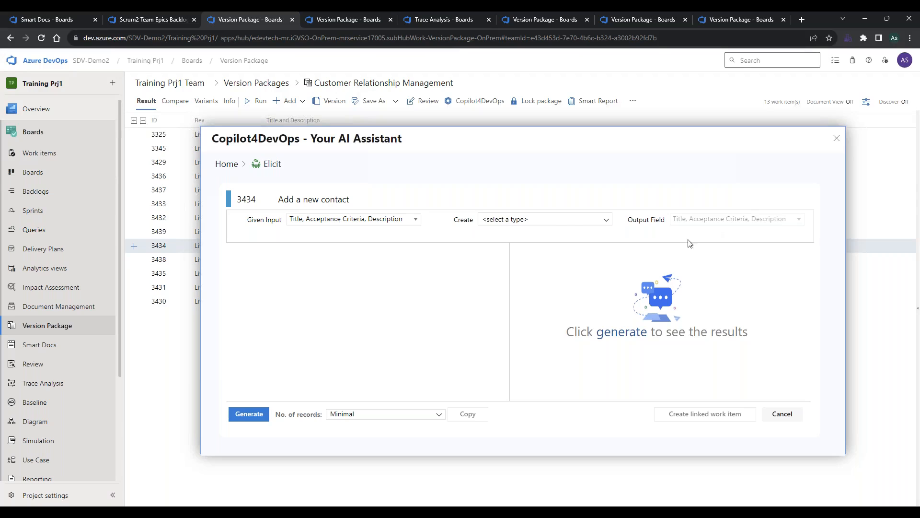
left_click(551, 217)
scroll(532, 280, "down", 3)
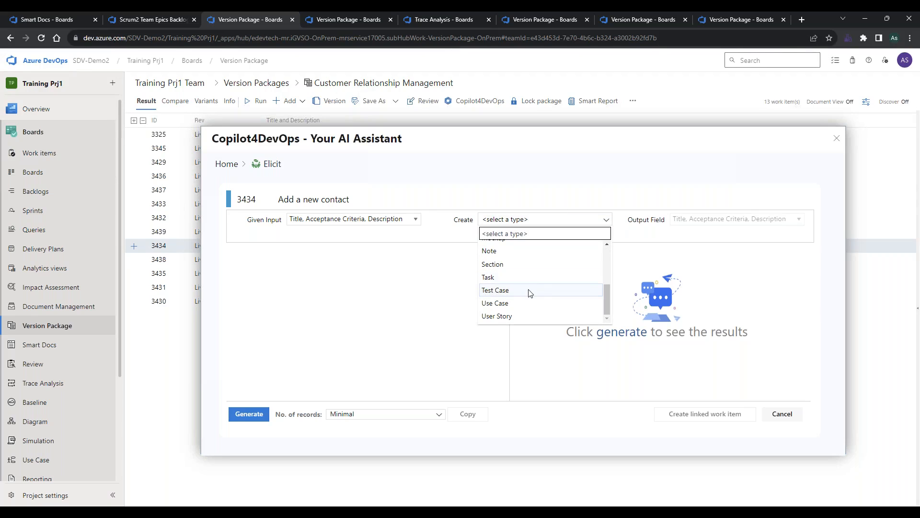
left_click(527, 307)
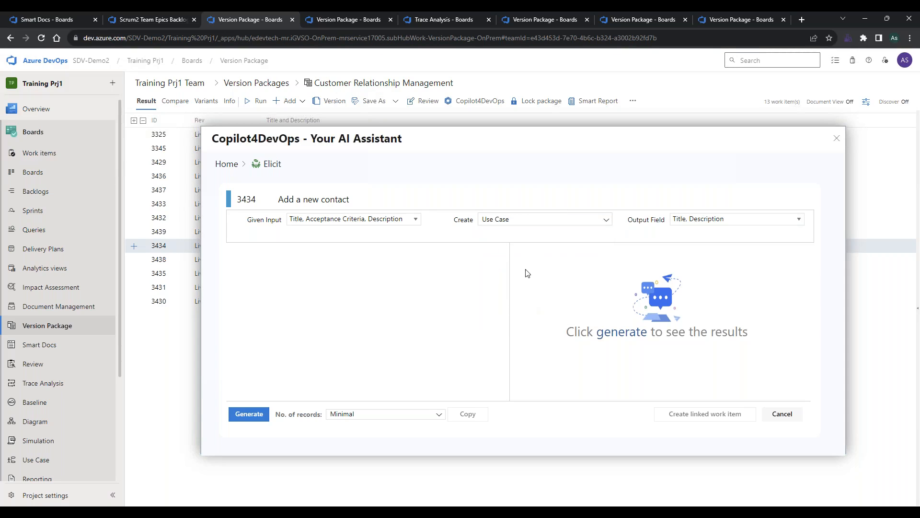
left_click(528, 217)
left_click(507, 291)
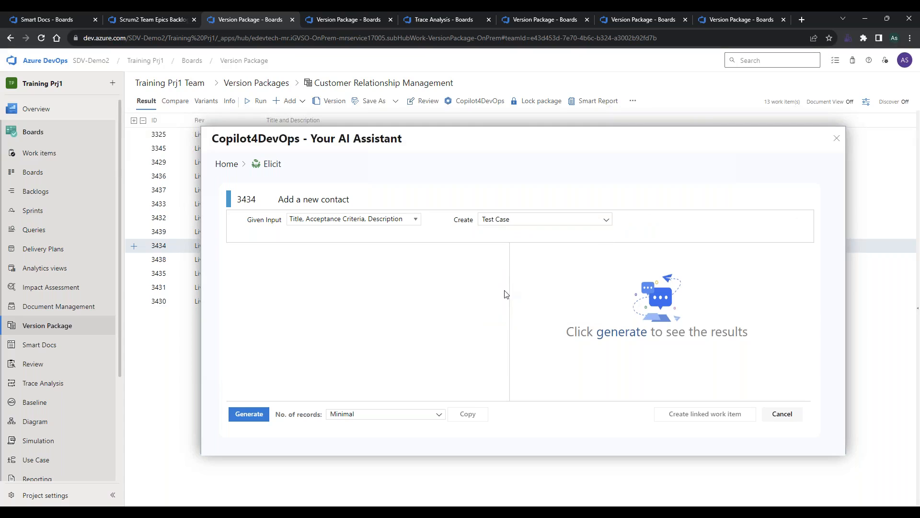
left_click(245, 413)
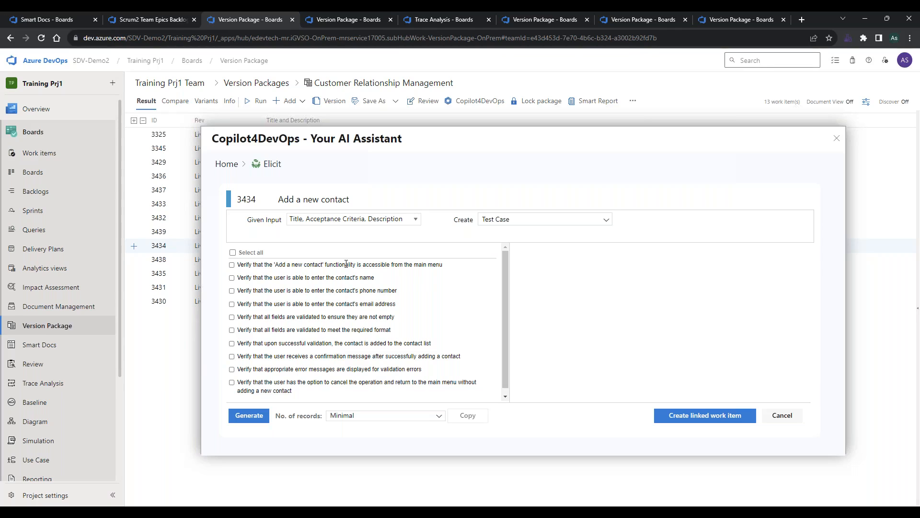
left_click(330, 266)
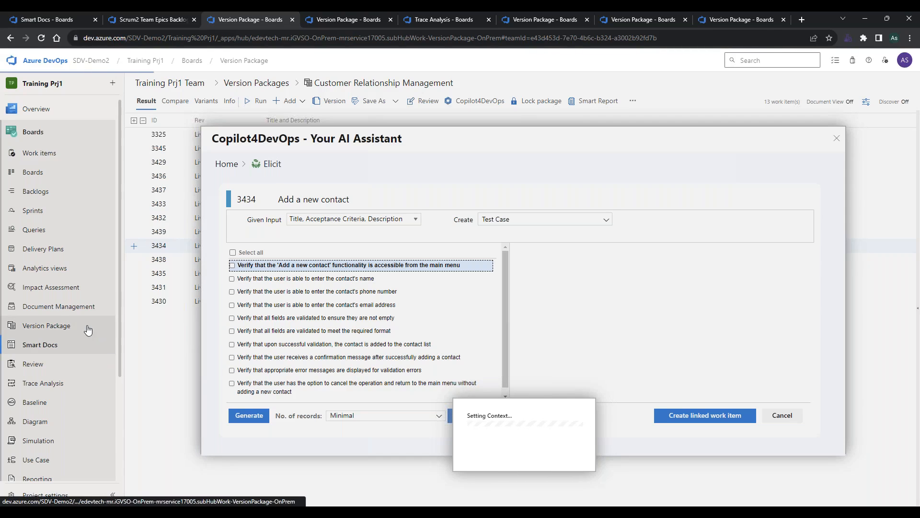
Leave the stalled assistant by switching to Smart Docs, and reopen the Customer Relationship Management version package.
left_click(107, 344)
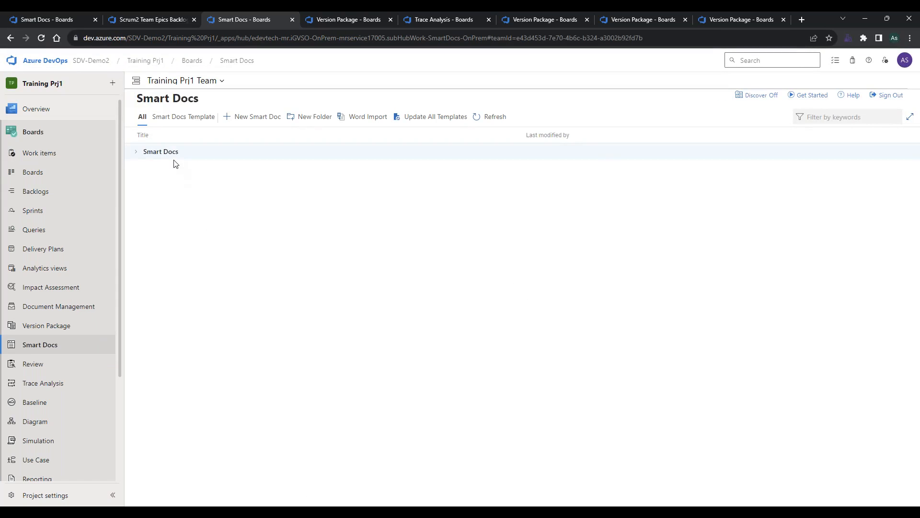
left_click(72, 327)
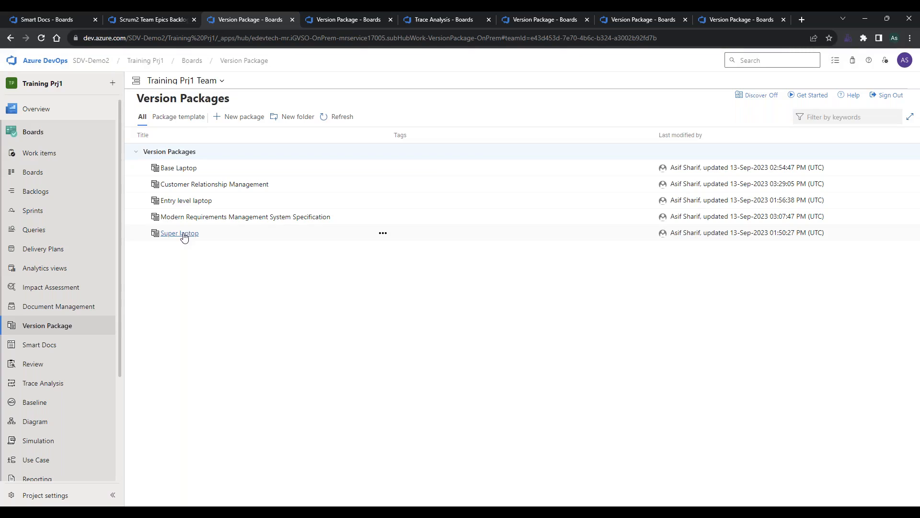
left_click(187, 184)
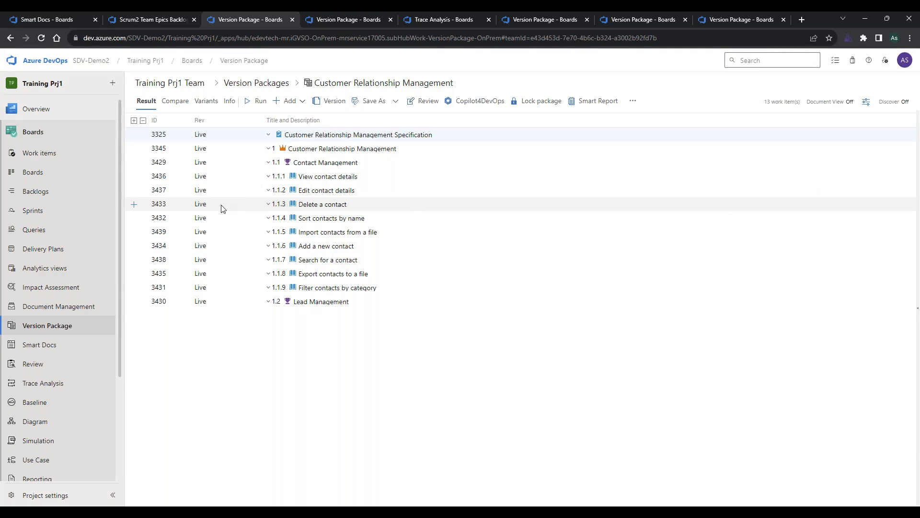
Generate Test Case suggestions for the Add a new contact user story using Copilot4DevOps Elicit with the Minimal number of records.
right_click(227, 249)
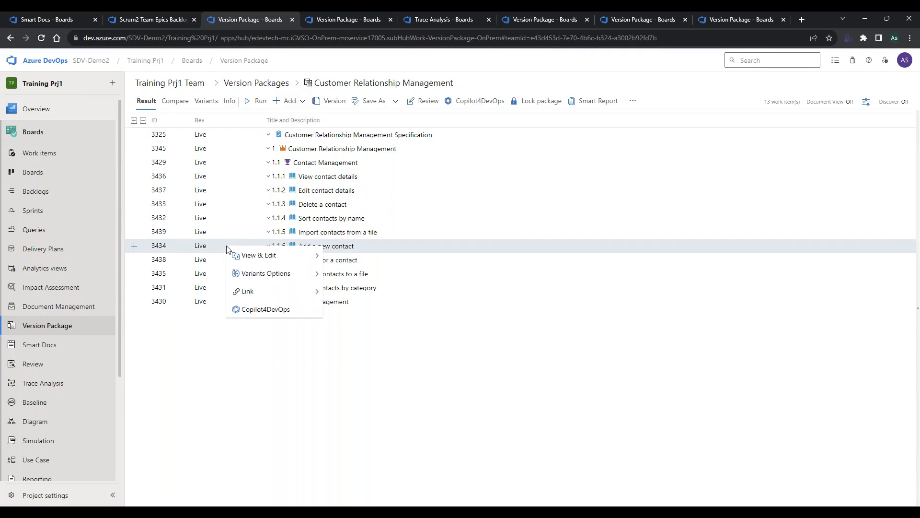
left_click(266, 309)
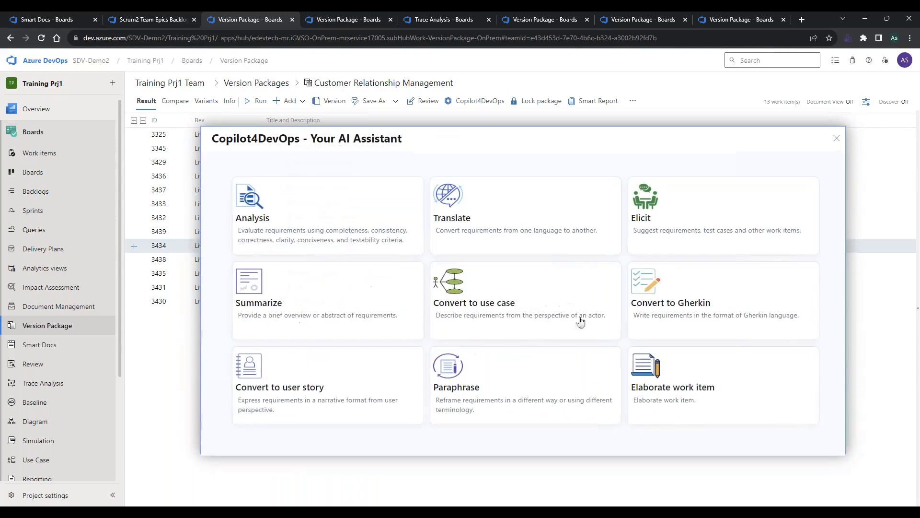
left_click(671, 232)
left_click(544, 219)
scroll(555, 309, "down", 3)
scroll(555, 308, "down", 2)
left_click(544, 293)
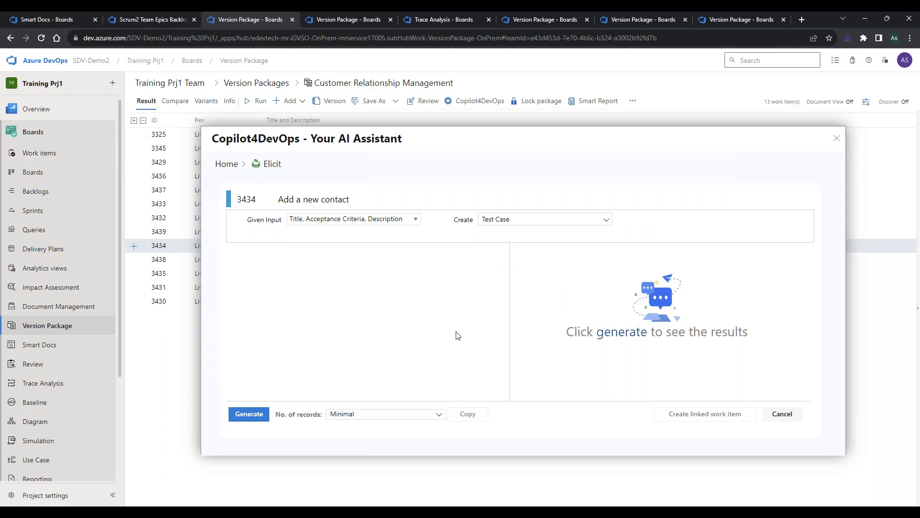
left_click(247, 415)
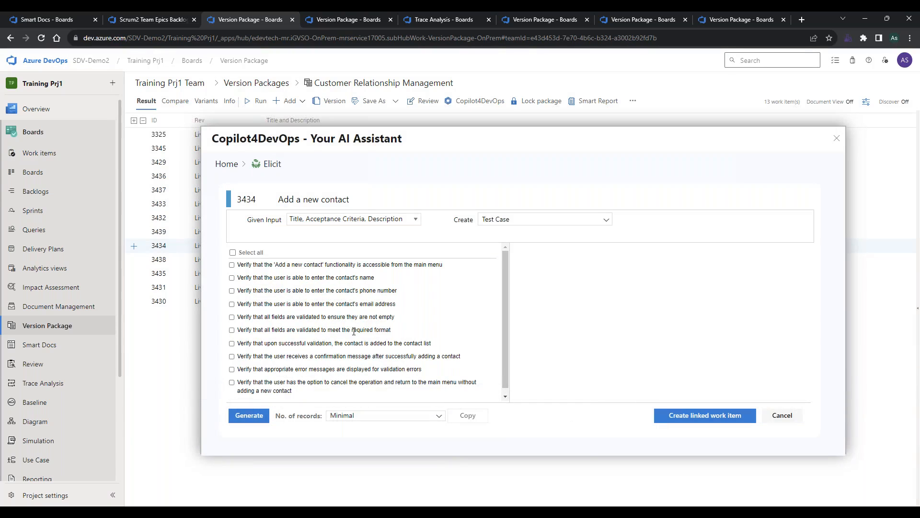
Select the test cases for adding the contact upon successful validation and for displaying validation error messages, and review the generated test steps.
left_click(355, 344)
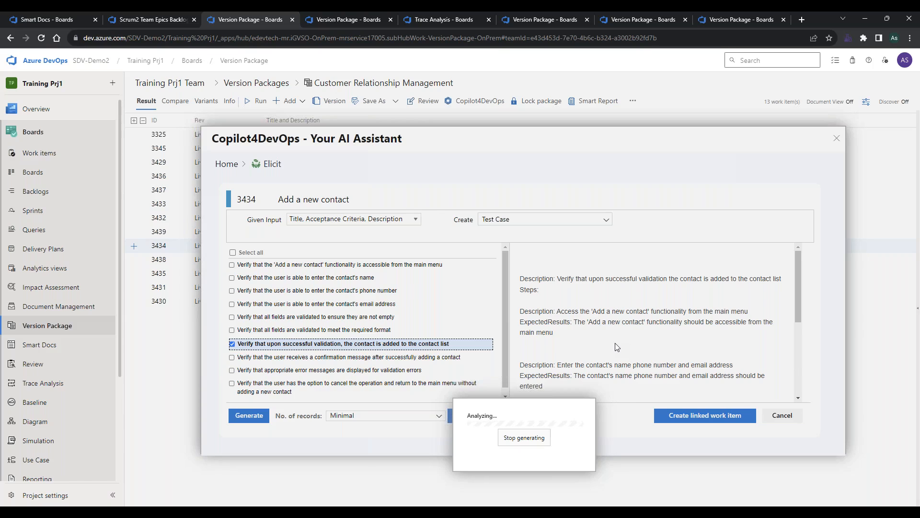
scroll(616, 343, "down", 1)
scroll(615, 343, "up", 1)
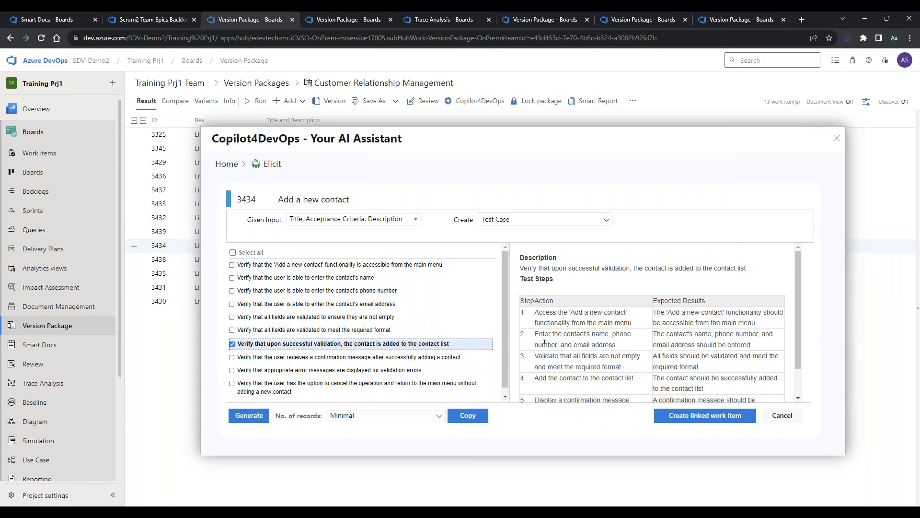
left_click(416, 370)
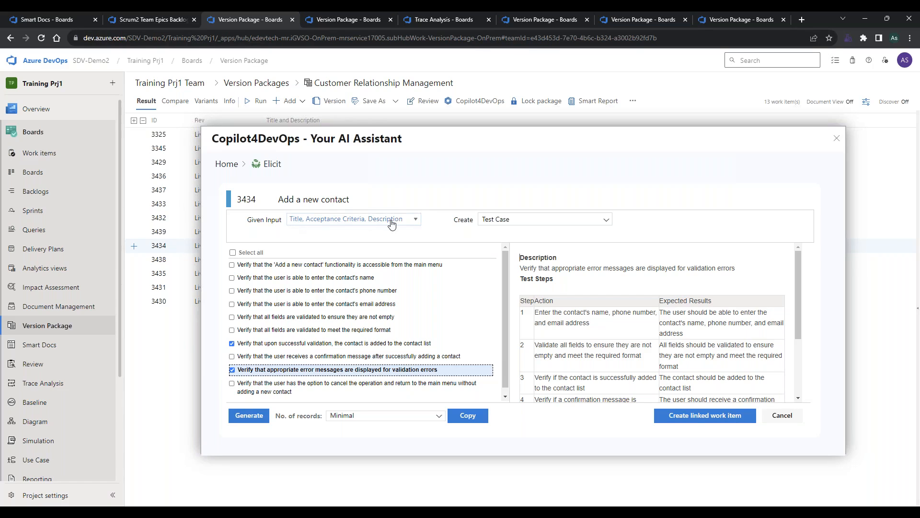
Create the selected test cases as linked work items with the Tested By link type, and close the AI assistant.
left_click(708, 416)
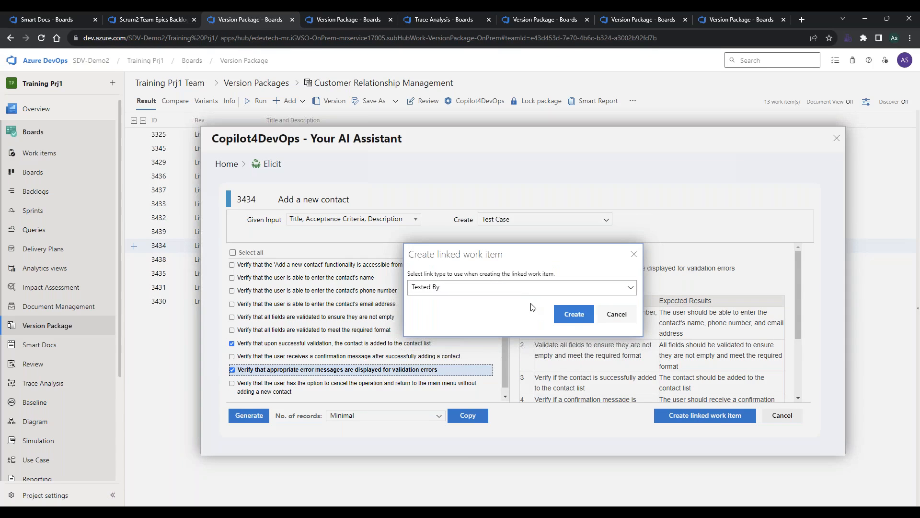
left_click(559, 317)
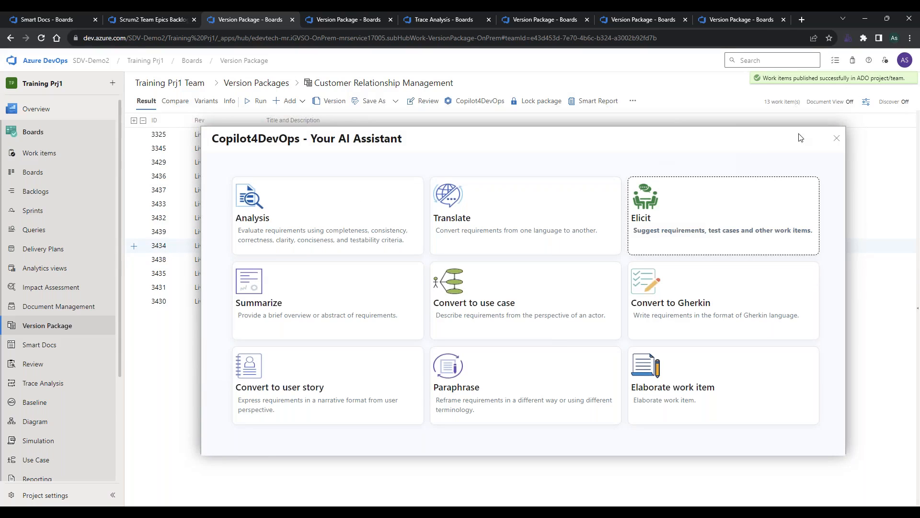
left_click(836, 138)
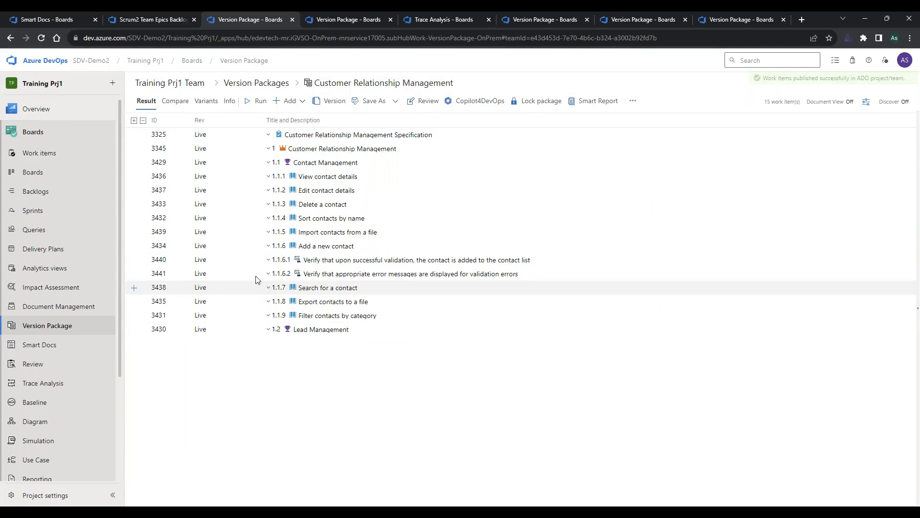
Open the Add a new contact user story, review its tag, description, acceptance criteria and related work, and close it.
right_click(255, 249)
mouse_move(288, 254)
left_click(380, 255)
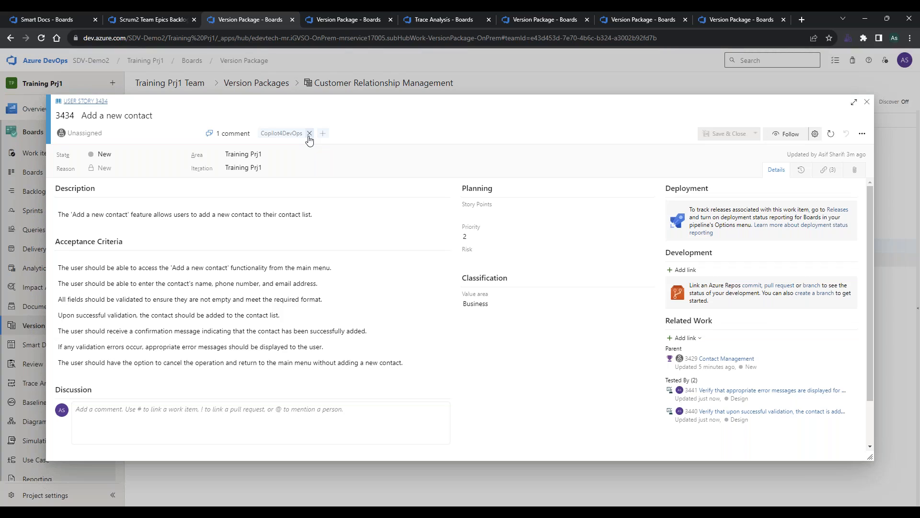
left_click(365, 215)
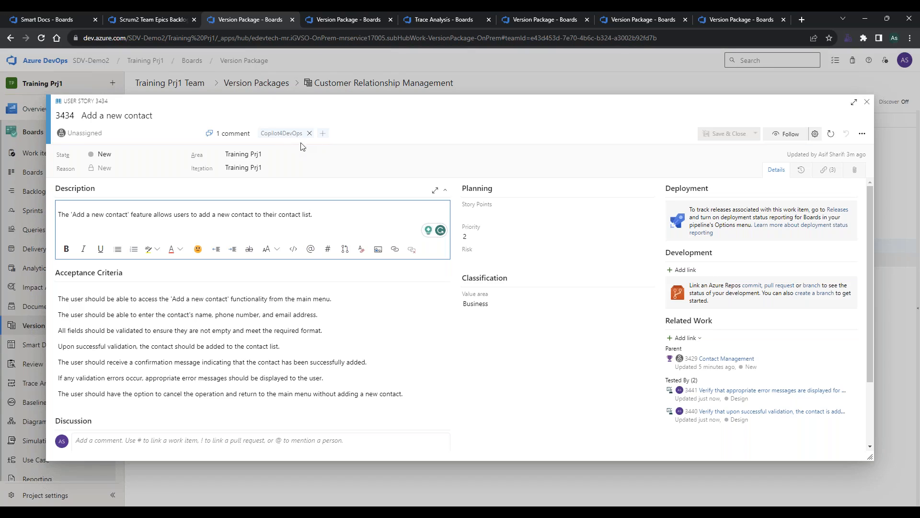
left_click(323, 348)
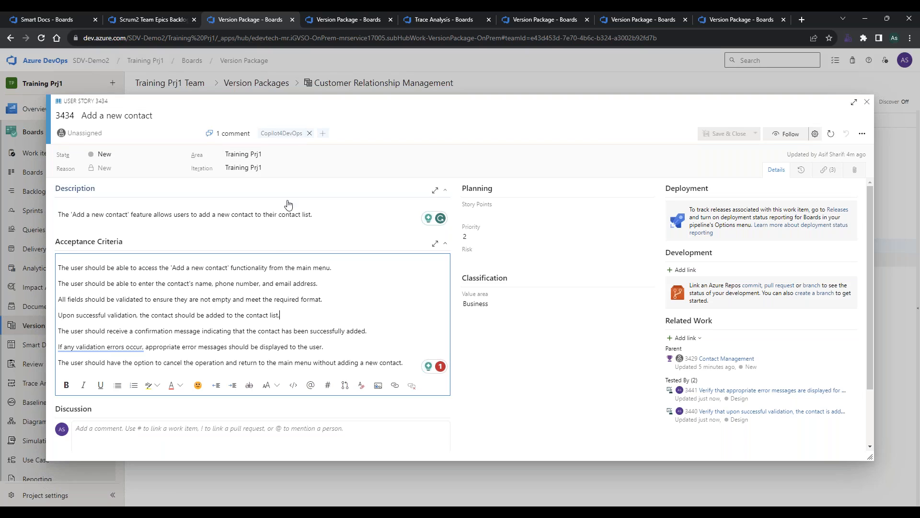
left_click(866, 102)
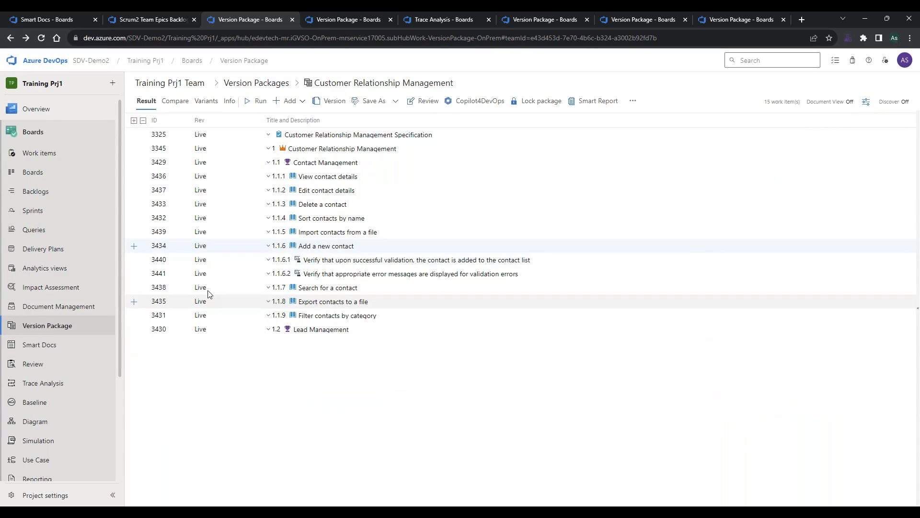
Generate a Copilot4DevOps Analysis of the Add a new contact user story's title, acceptance criteria and description.
right_click(234, 250)
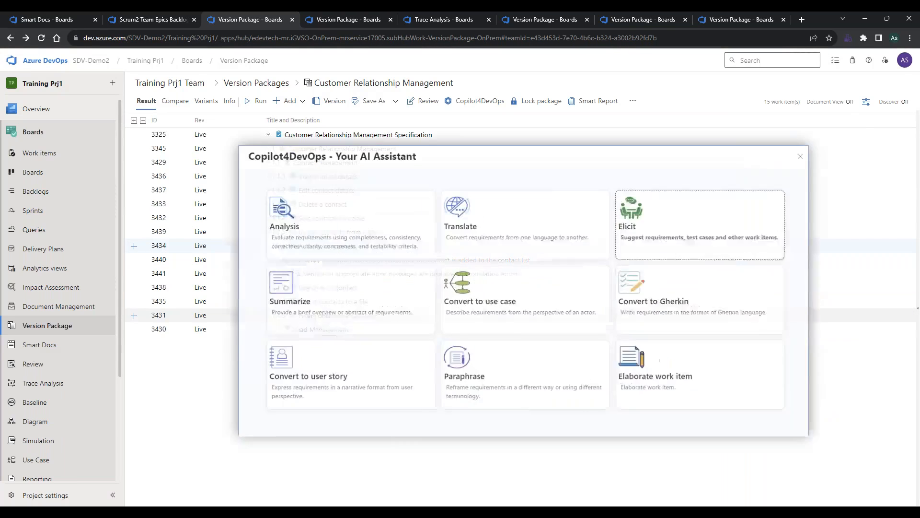
left_click(687, 241)
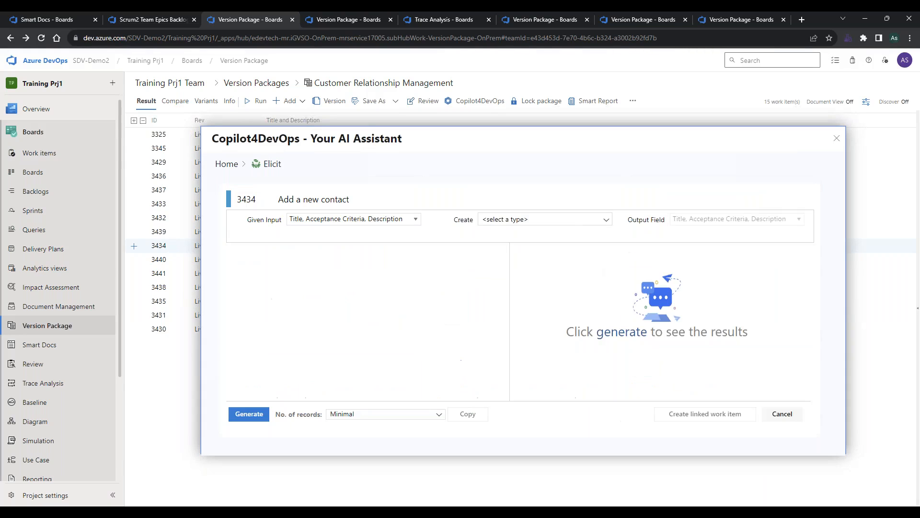
left_click(232, 164)
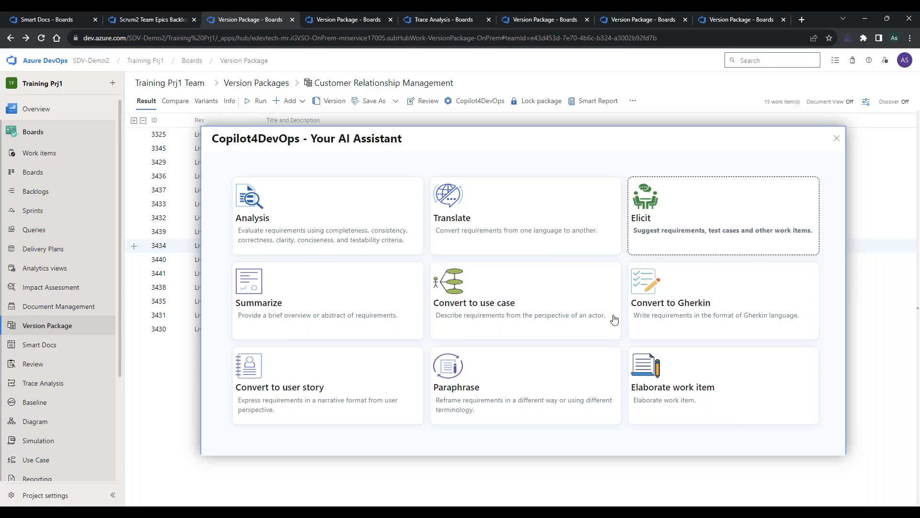
left_click(300, 225)
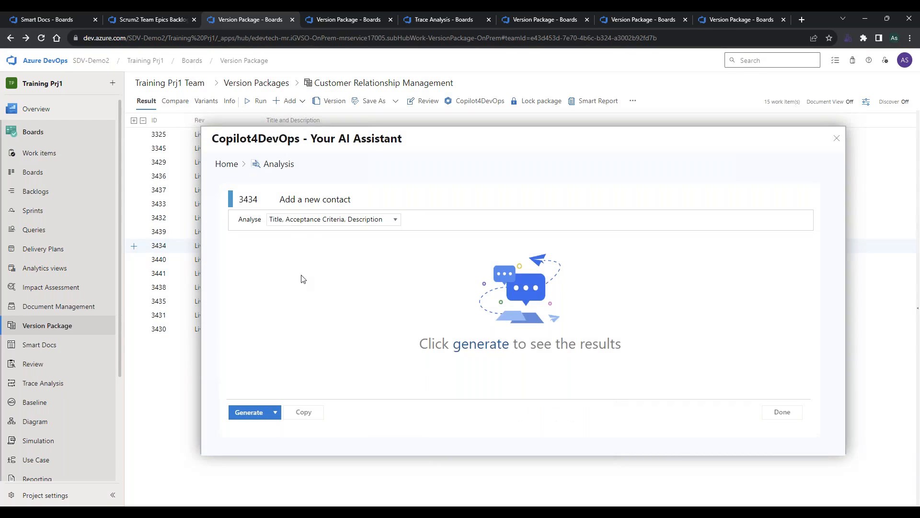
left_click(249, 412)
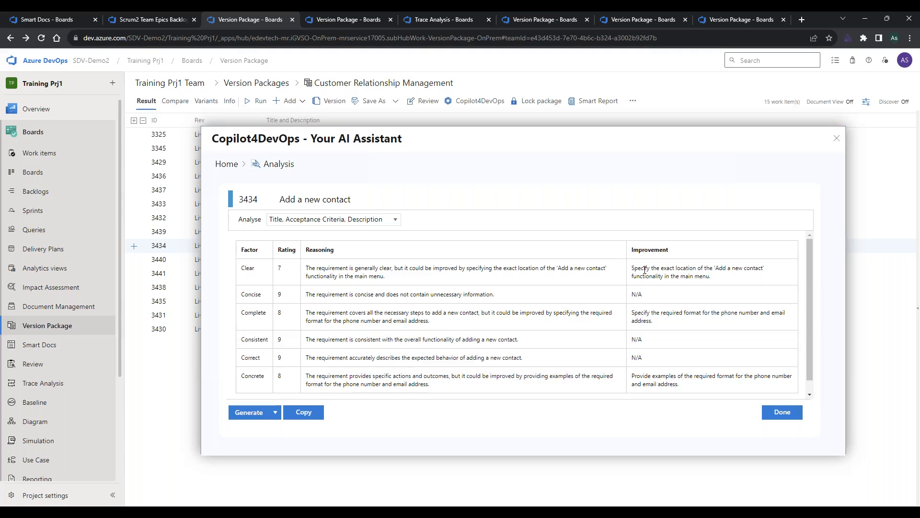
Examine the analysis ratings, reasoning and suggested improvements for each quality factor, along with the overall score.
scroll(338, 302, "down", 1)
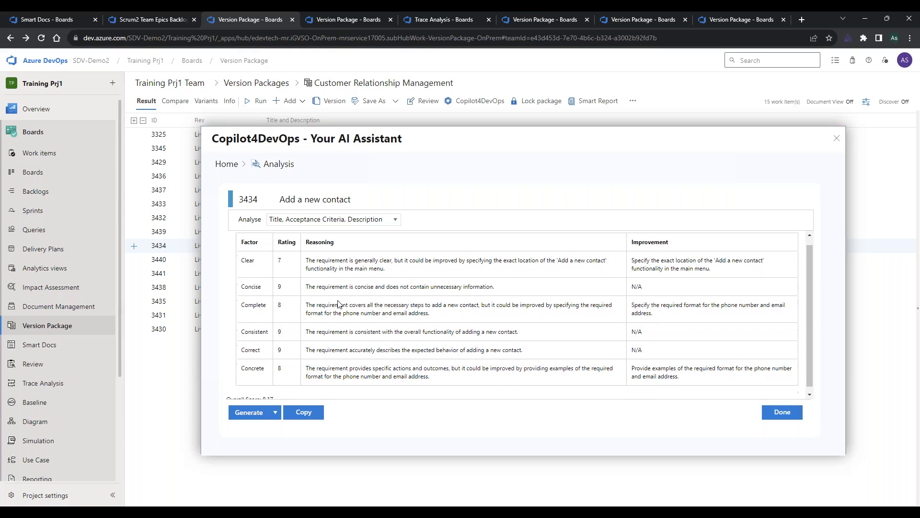
scroll(646, 383, "up", 1)
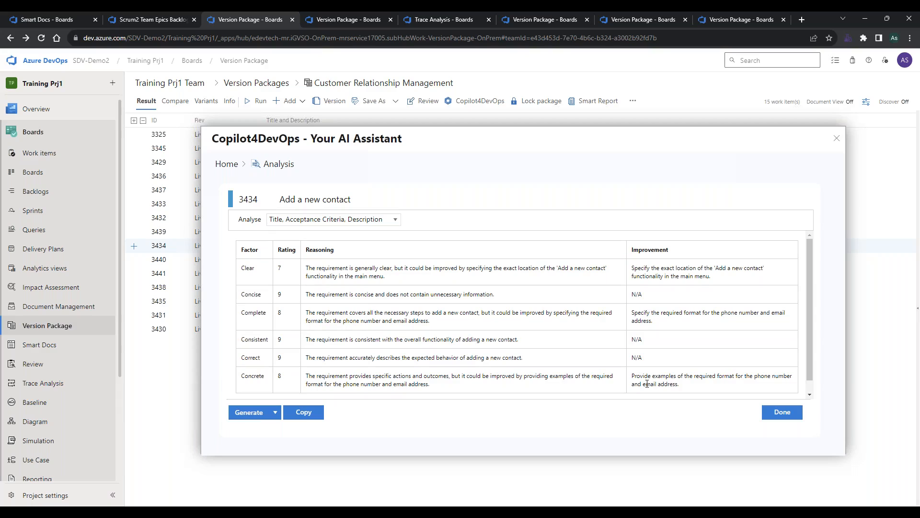
scroll(678, 312, "down", 1)
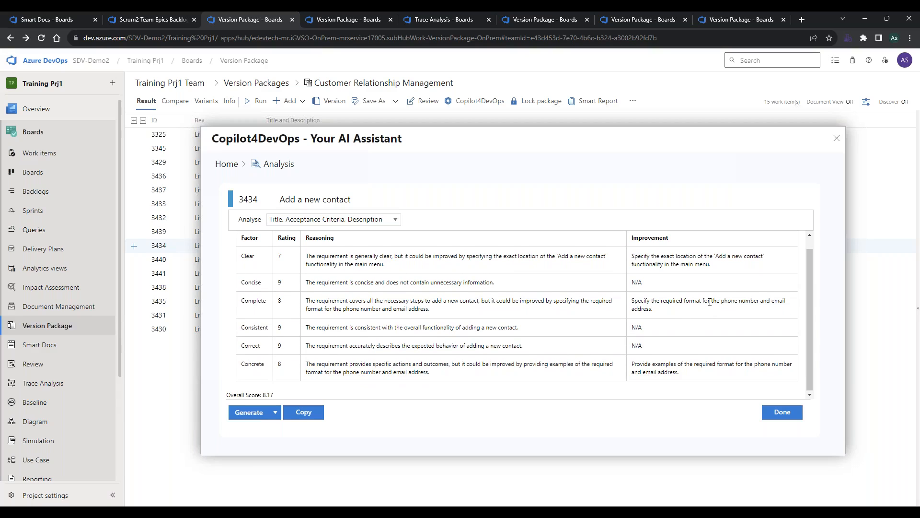
double_click(693, 300)
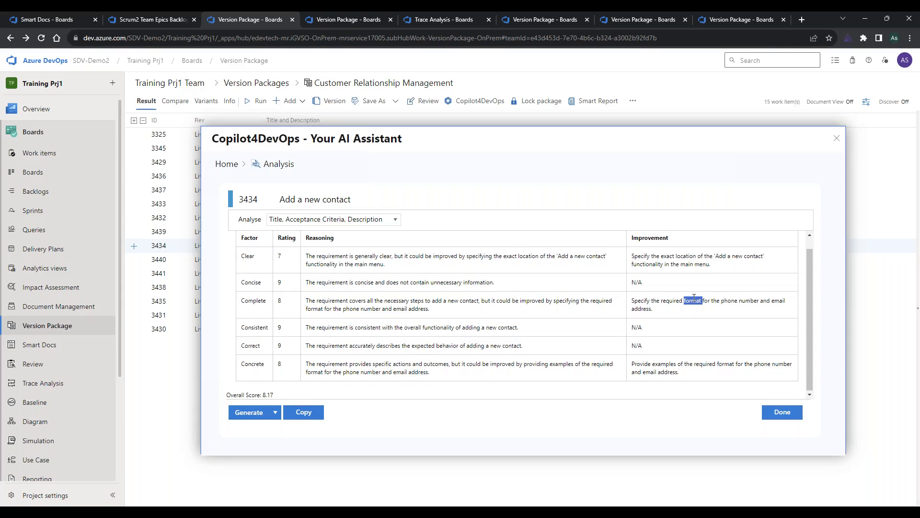
left_click(575, 355)
left_click_drag(274, 394, 264, 394)
left_click(293, 392)
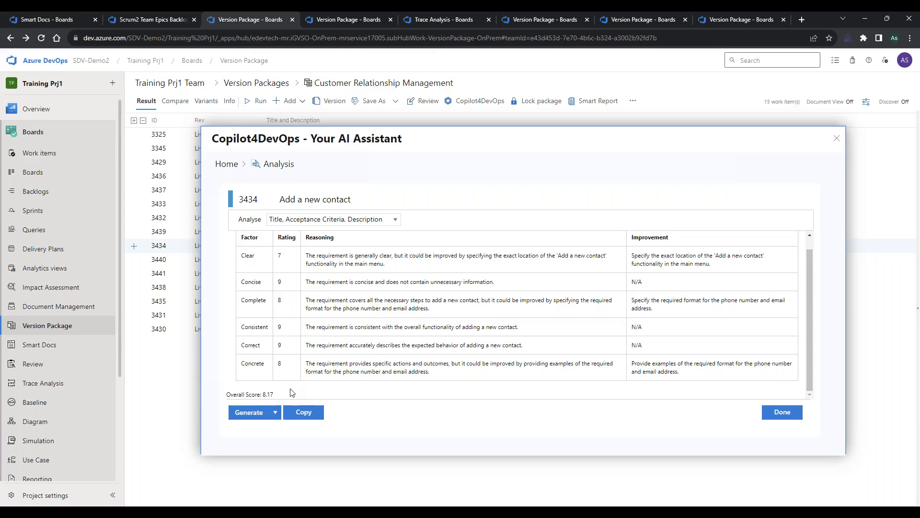
scroll(294, 377, "up", 1)
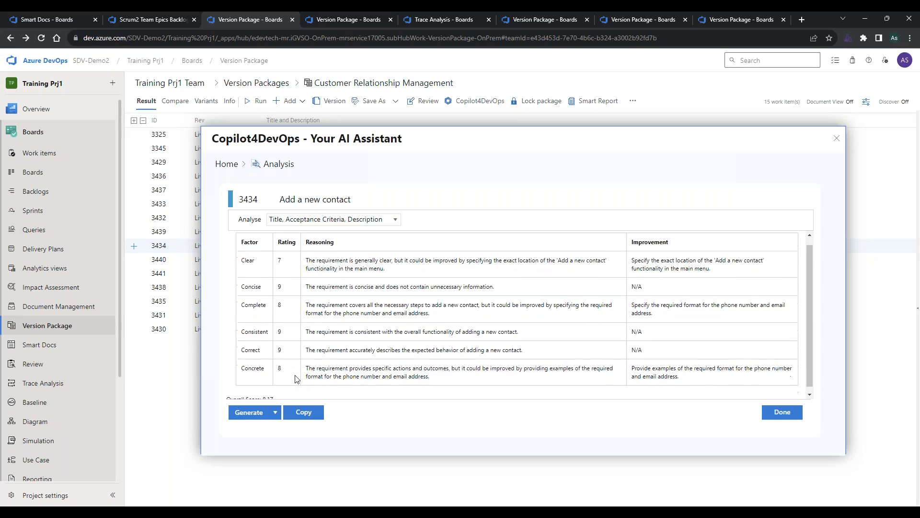
Finish reading the analysis, and convert the Add a new contact user story's title, acceptance criteria and description to Gherkin.
scroll(295, 377, "down", 1)
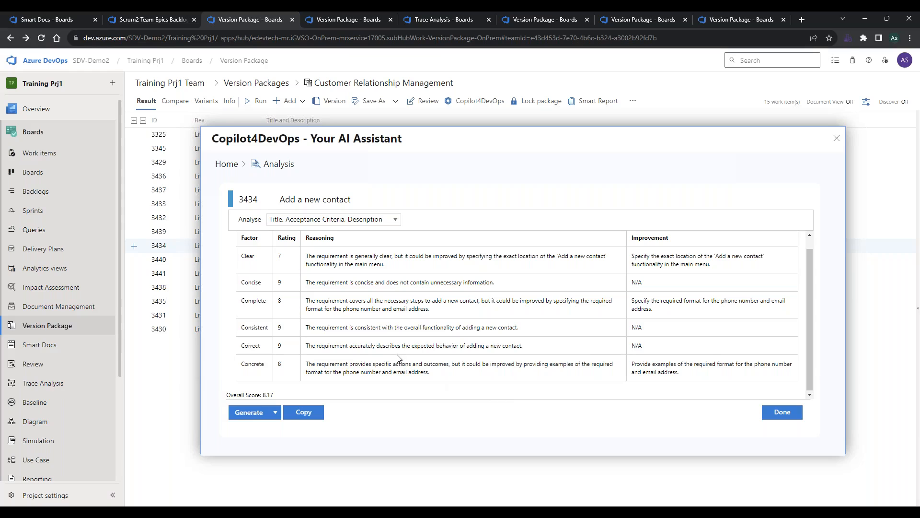
left_click(229, 163)
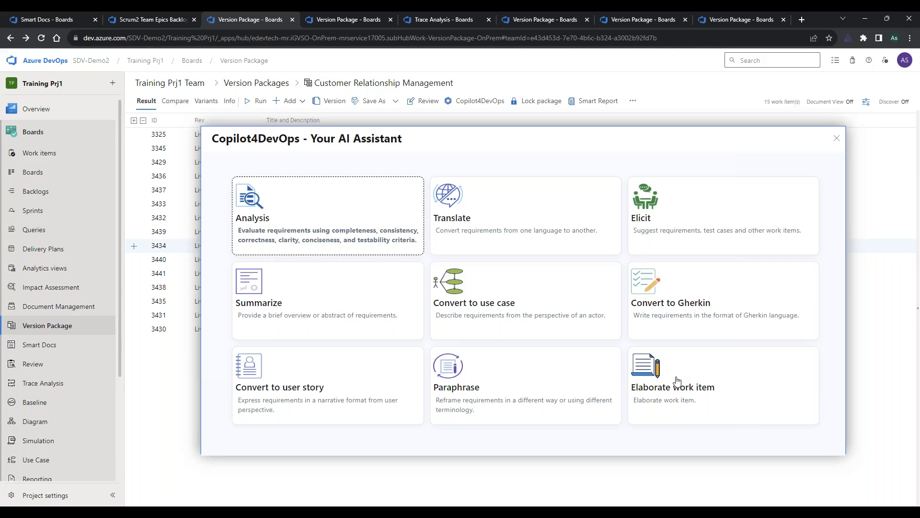
left_click(663, 311)
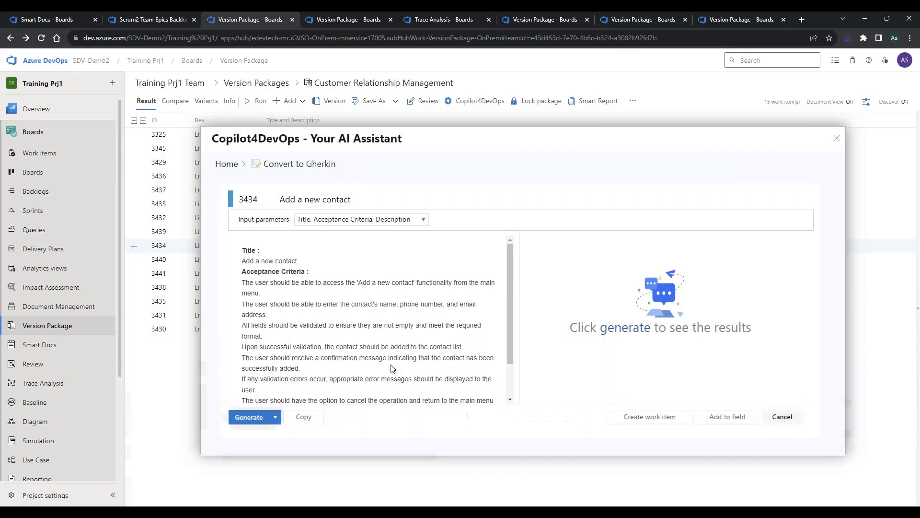
scroll(294, 325, "down", 2)
scroll(294, 325, "down", 1)
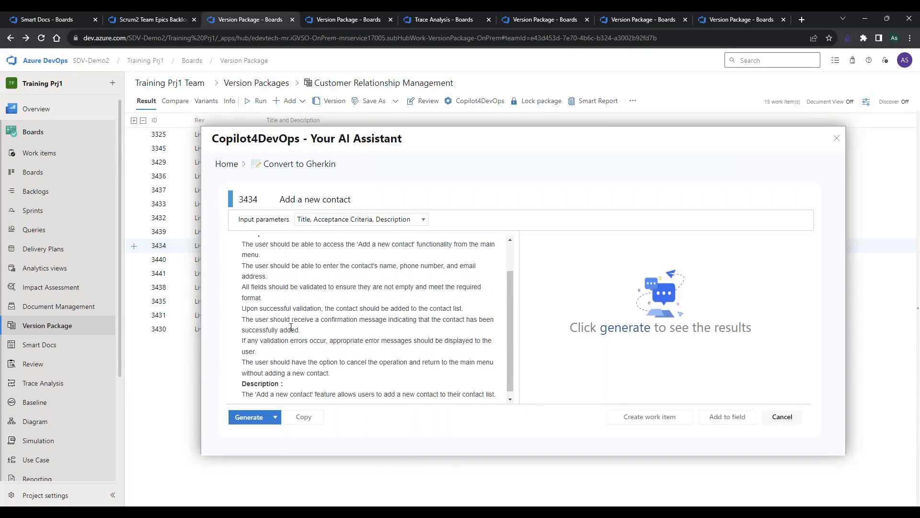
scroll(307, 324, "up", 2)
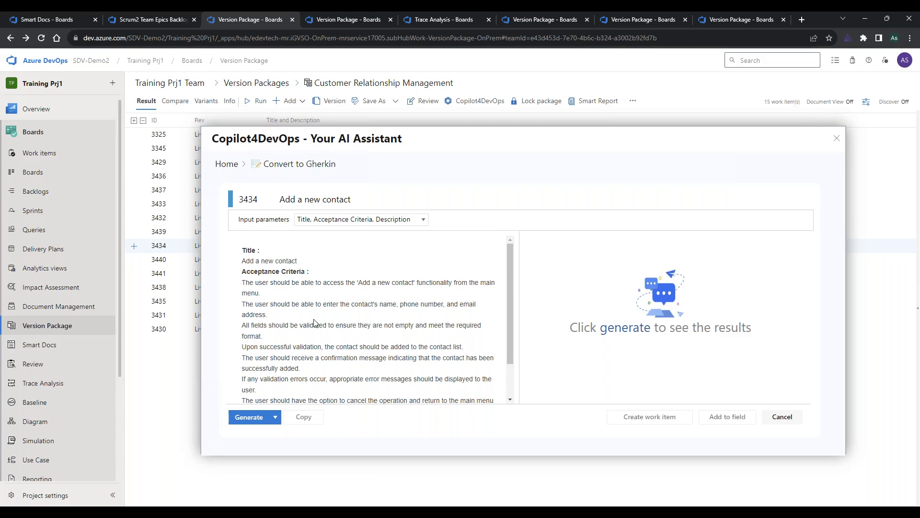
left_click(246, 418)
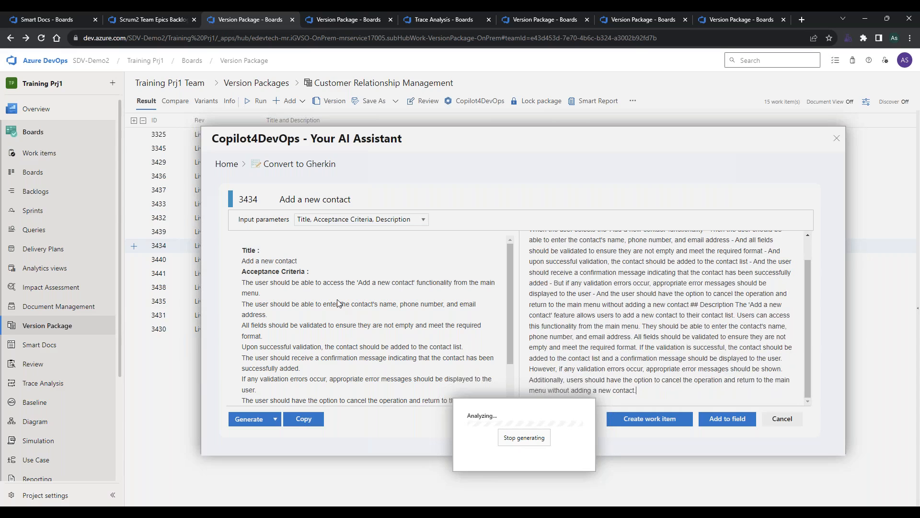
Compare the generated Gherkin text with the source requirement, and generate the conversion again.
scroll(639, 296, "up", 5)
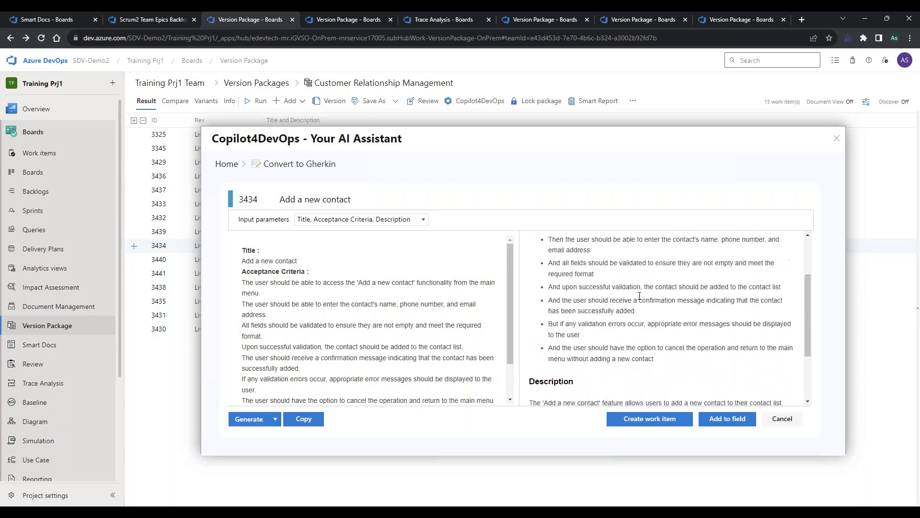
scroll(639, 296, "down", 4)
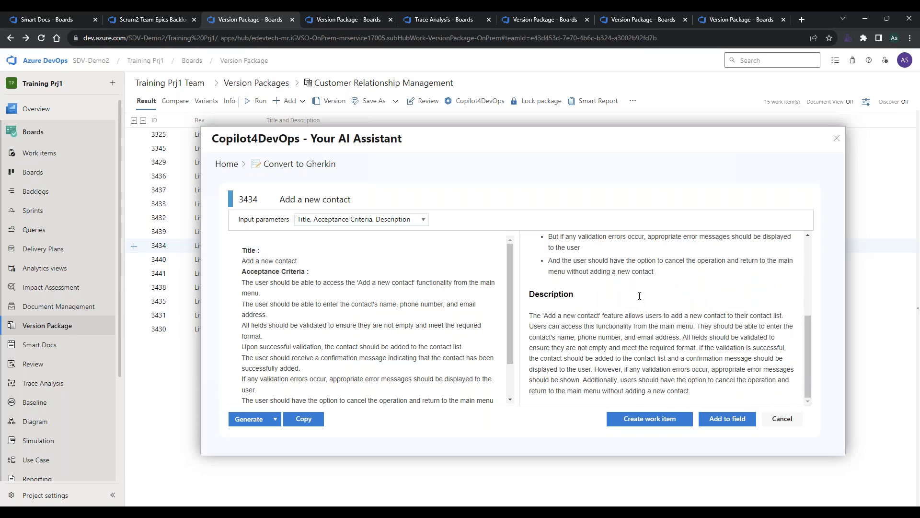
scroll(370, 353, "down", 2)
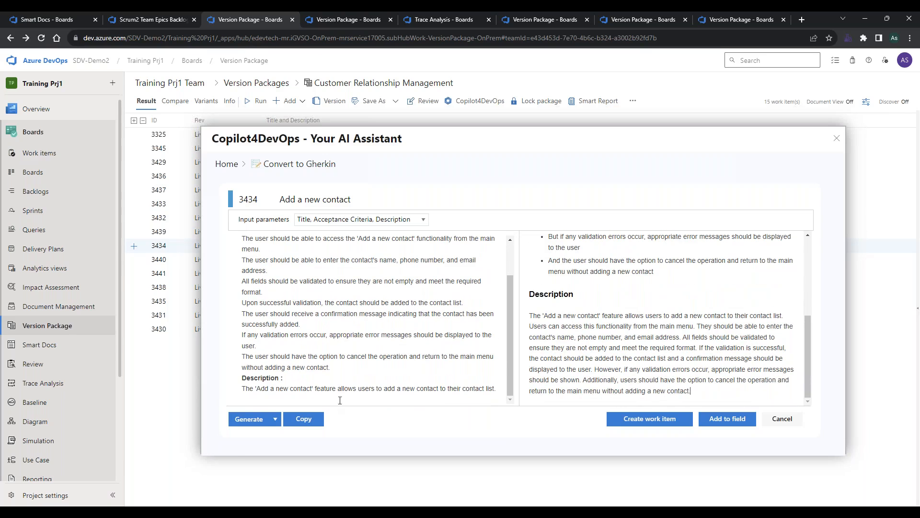
left_click(249, 419)
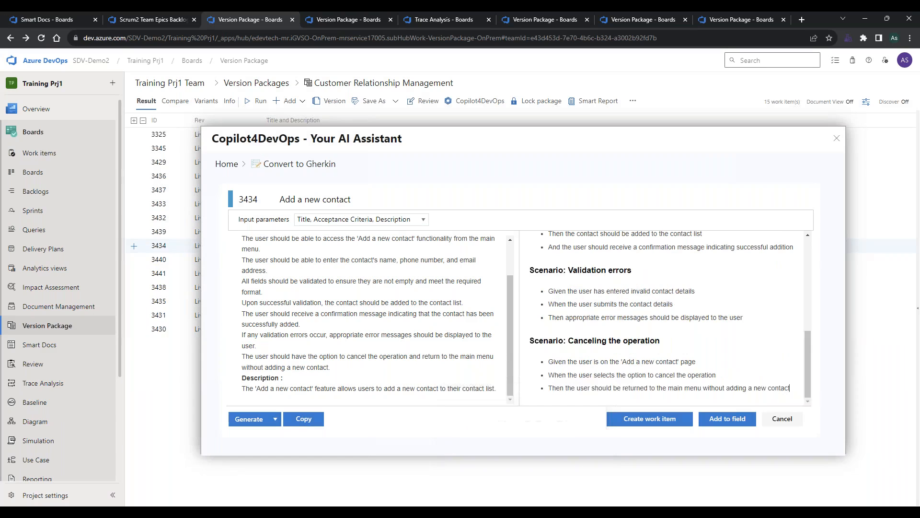
Review the regenerated Gherkin scenarios alongside the source requirement, and return to the AI assistant's home page.
mouse_move(513, 511)
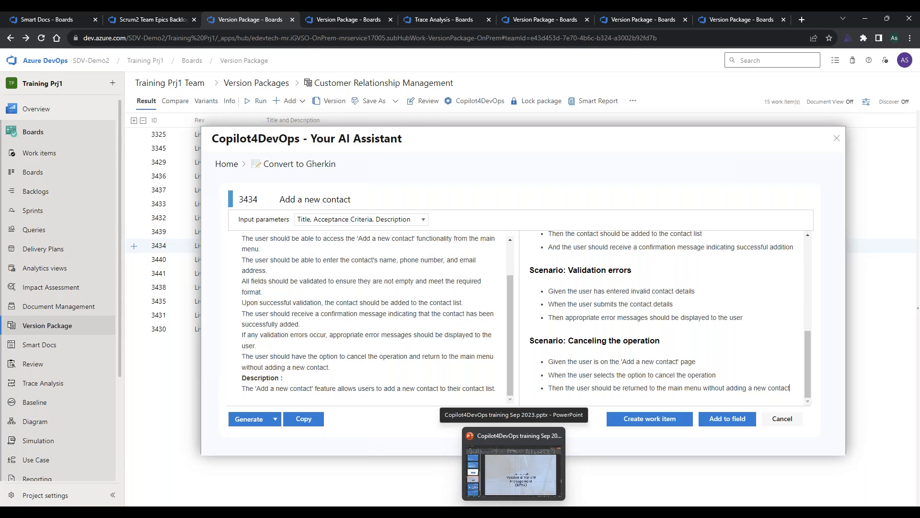
scroll(599, 311, "up", 10)
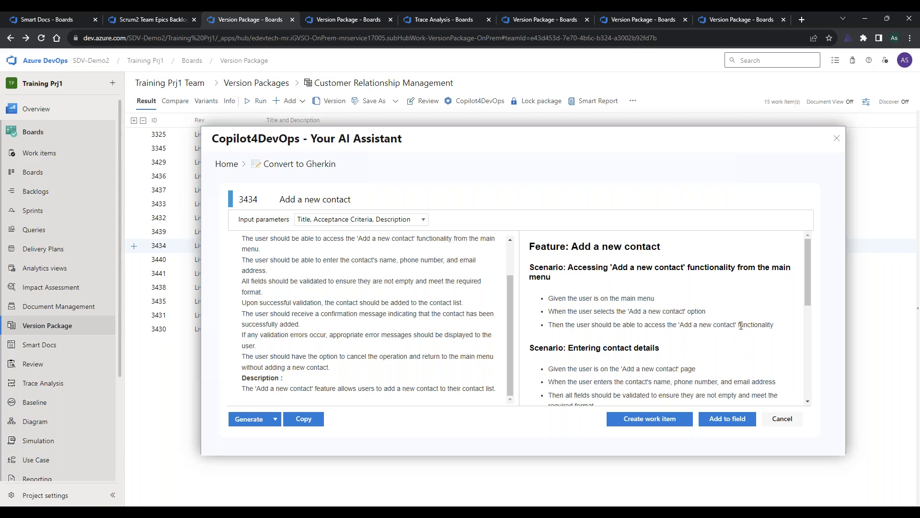
scroll(627, 344, "down", 3)
scroll(627, 344, "up", 1)
scroll(627, 344, "up", 2)
scroll(320, 306, "up", 2)
scroll(320, 306, "down", 2)
scroll(350, 306, "up", 2)
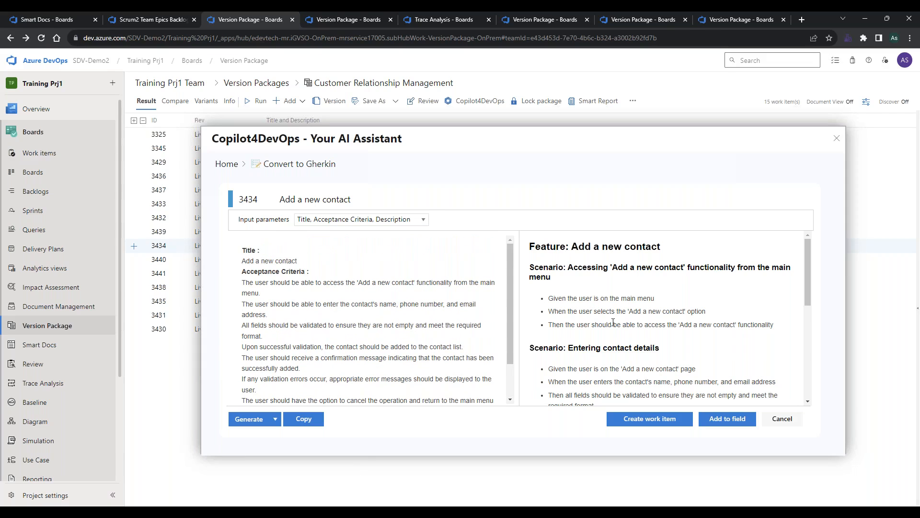
left_click(226, 164)
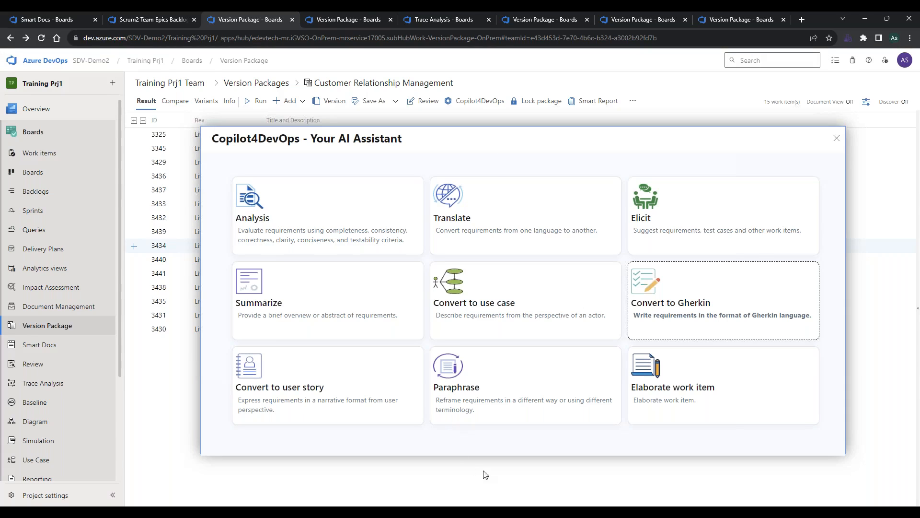
Switch to the Copilot4DevOps training presentation in PowerPoint and start the slide show from the Version and Variant Management Software Usage slide.
mouse_move(518, 509)
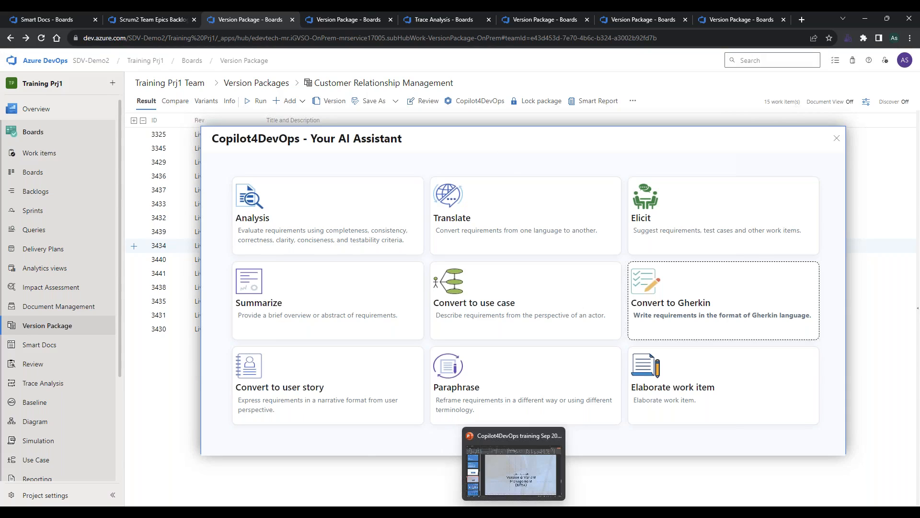
left_click(515, 478)
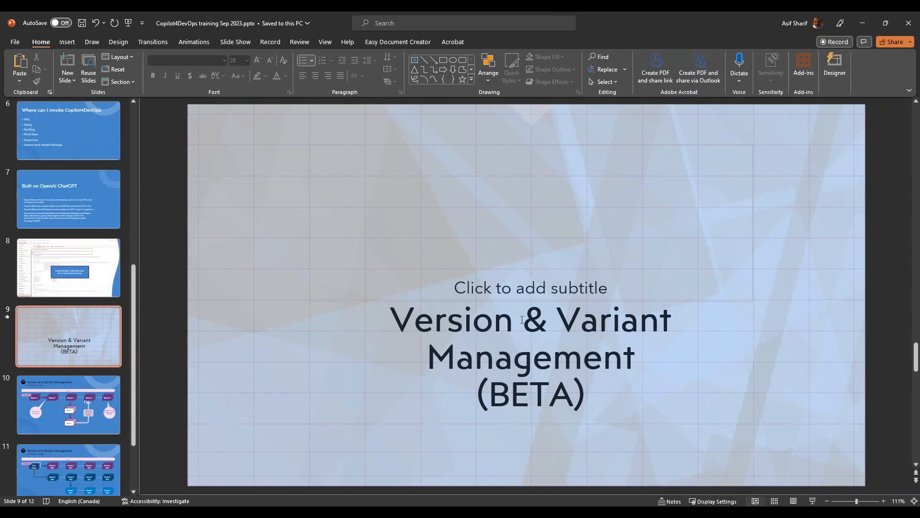
scroll(709, 450, "down", 1)
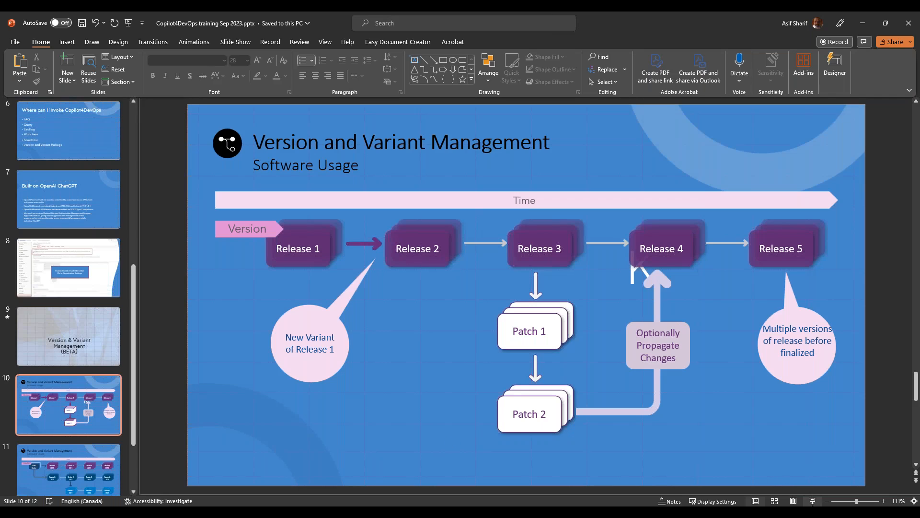
left_click(812, 501)
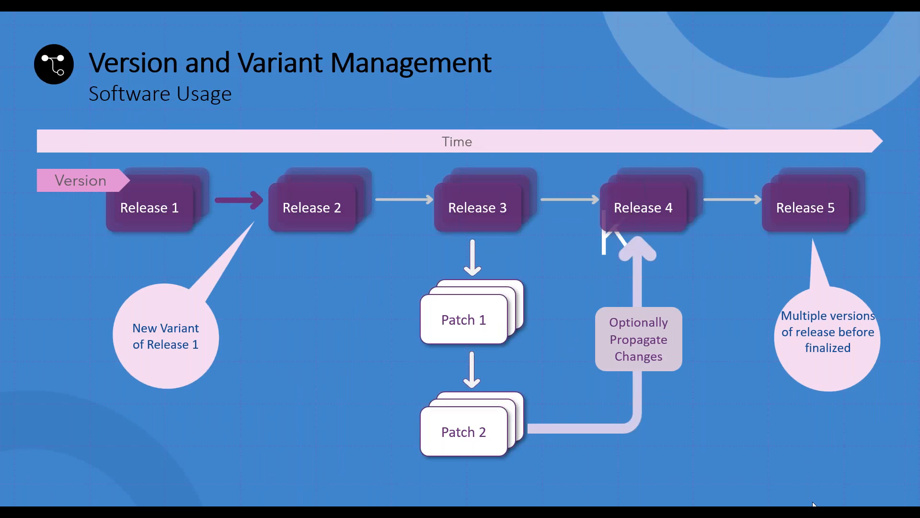
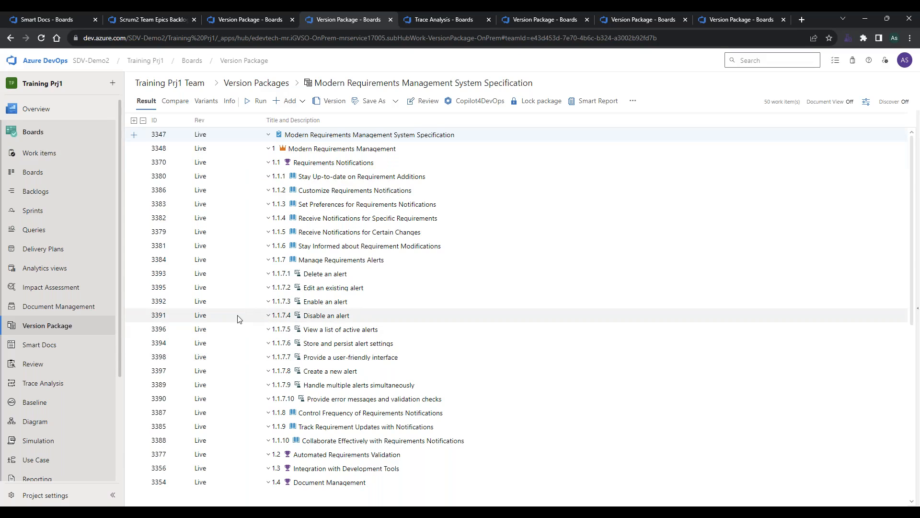
Look through the Modern Requirements Management System Specification package's work items and return to the list of version packages.
scroll(239, 319, "down", 7)
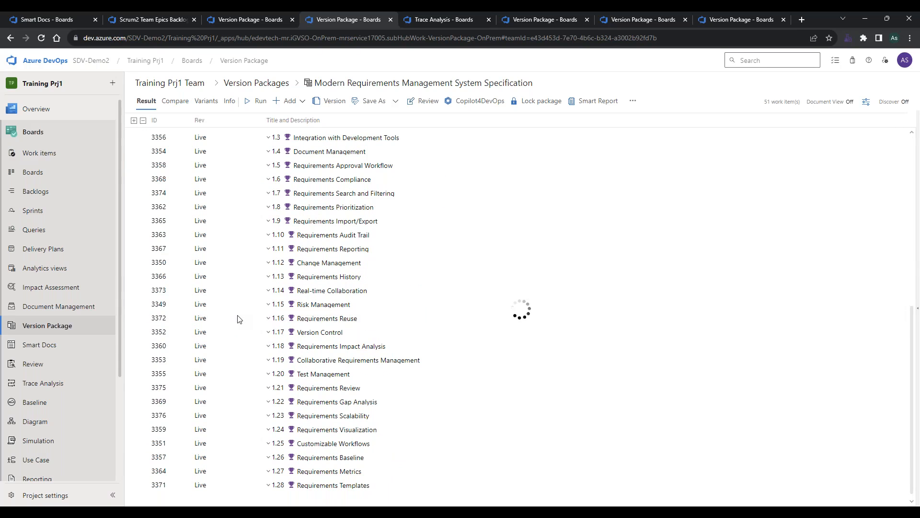
scroll(238, 319, "up", 7)
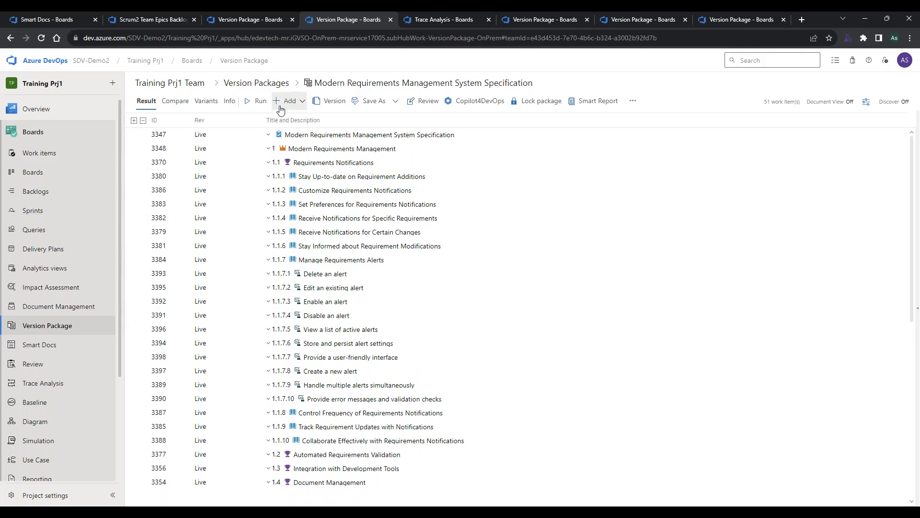
left_click(271, 85)
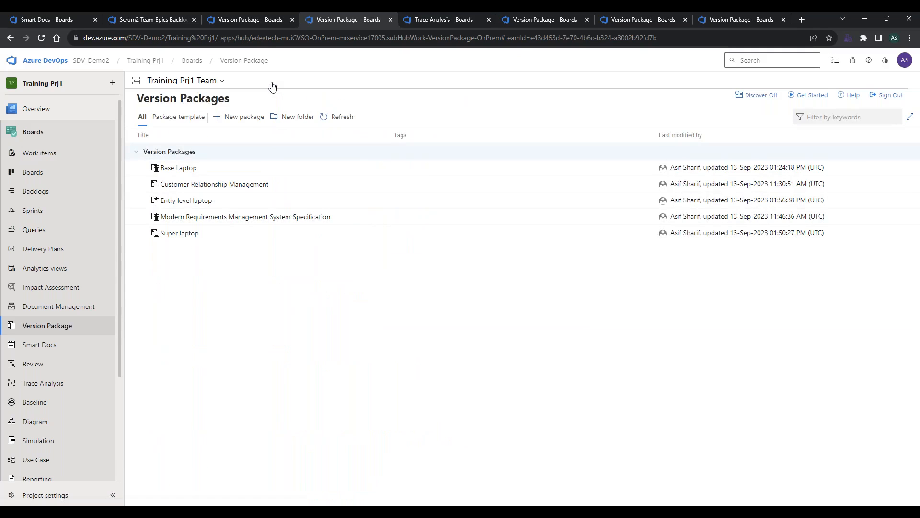
Start a new version package named New PKG1 based on the Basic template Agile MR Extended Section to Test Case.
left_click(244, 117)
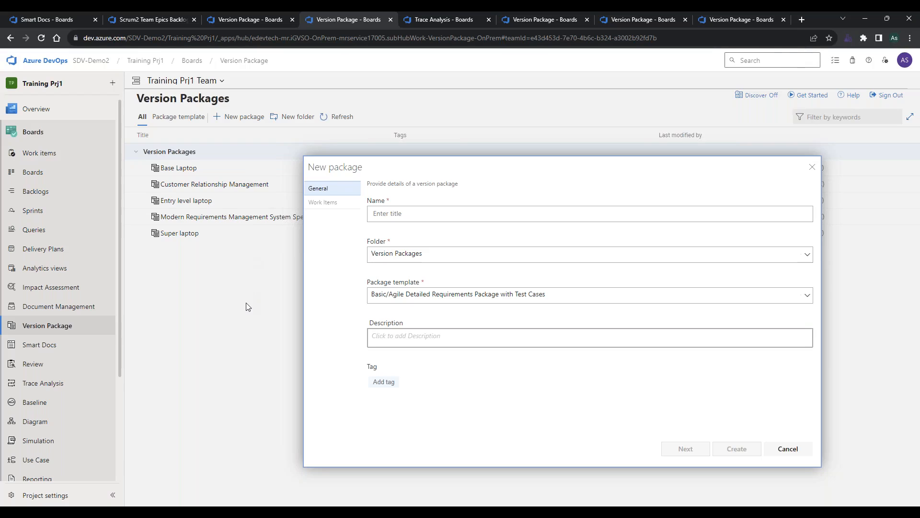
left_click(415, 296)
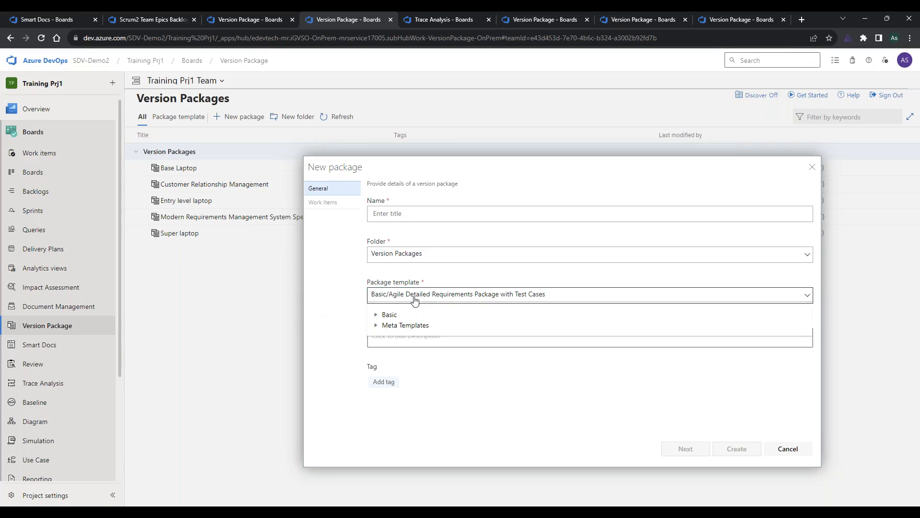
left_click(375, 317)
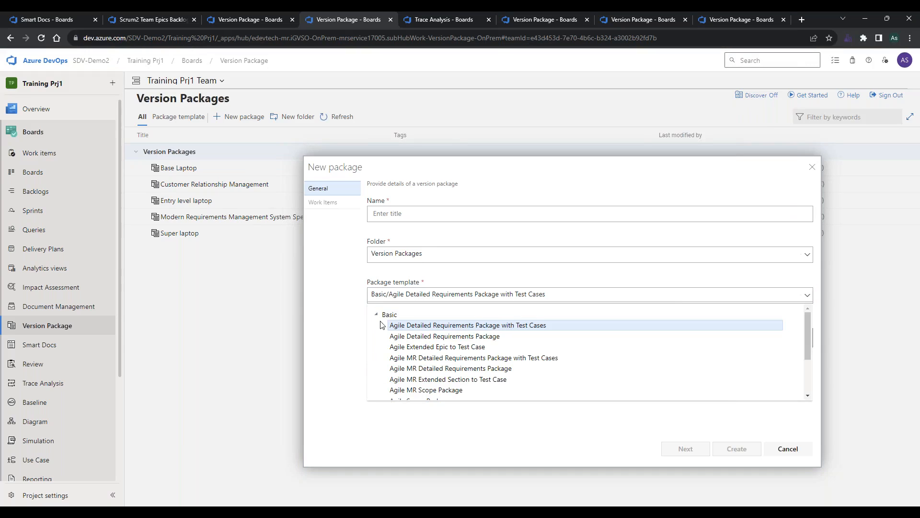
left_click(401, 379)
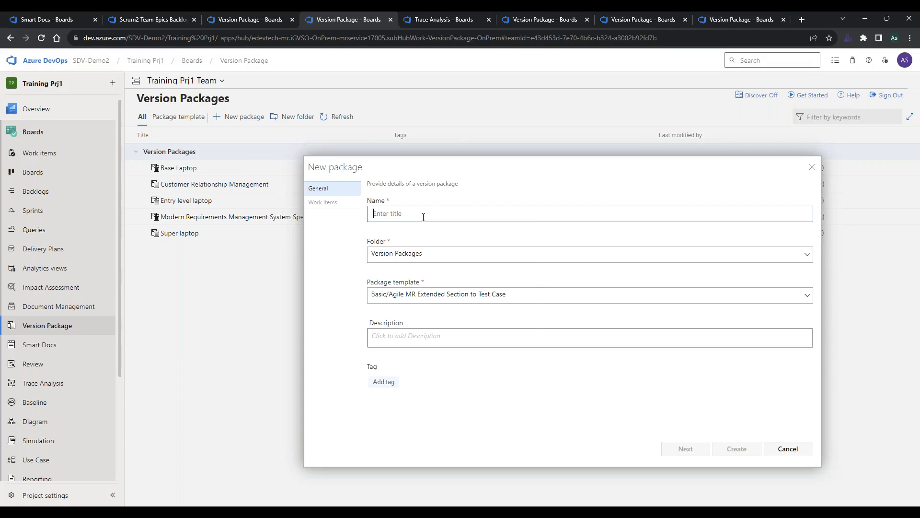
left_click(423, 216)
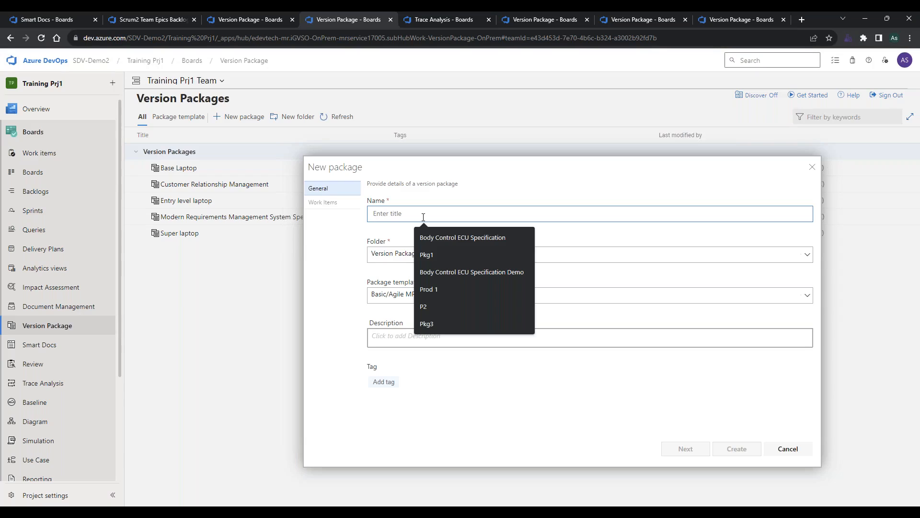
type("New PKG1")
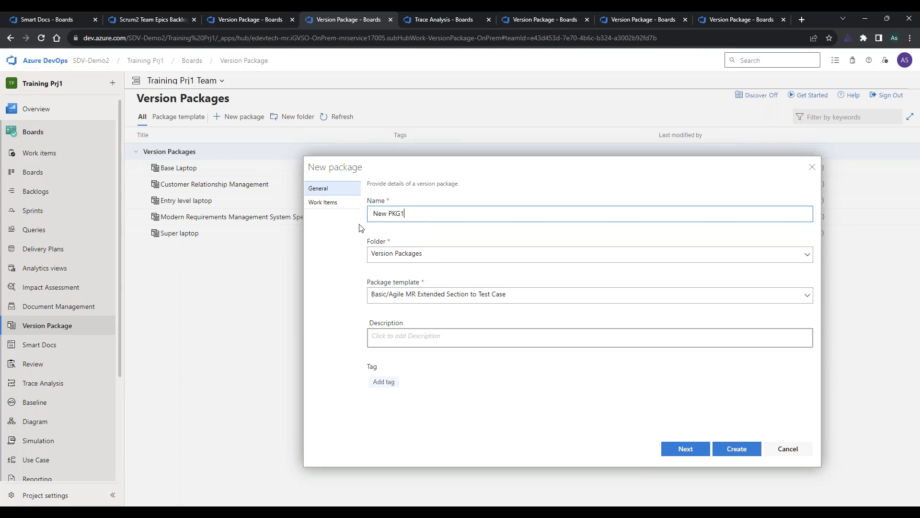
Find the epic with ID 3348, select it as the package's top-level work item in its Live revision, and create the package.
left_click(687, 448)
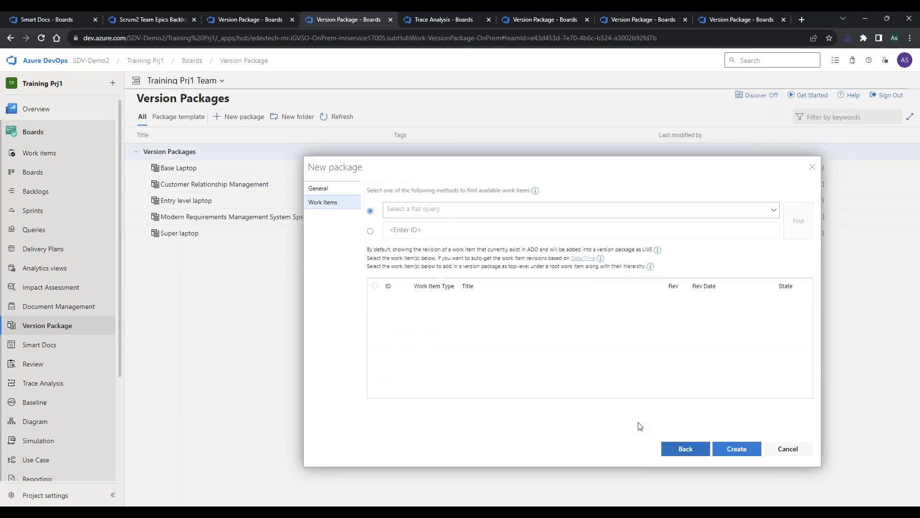
left_click(371, 232)
left_click(410, 230)
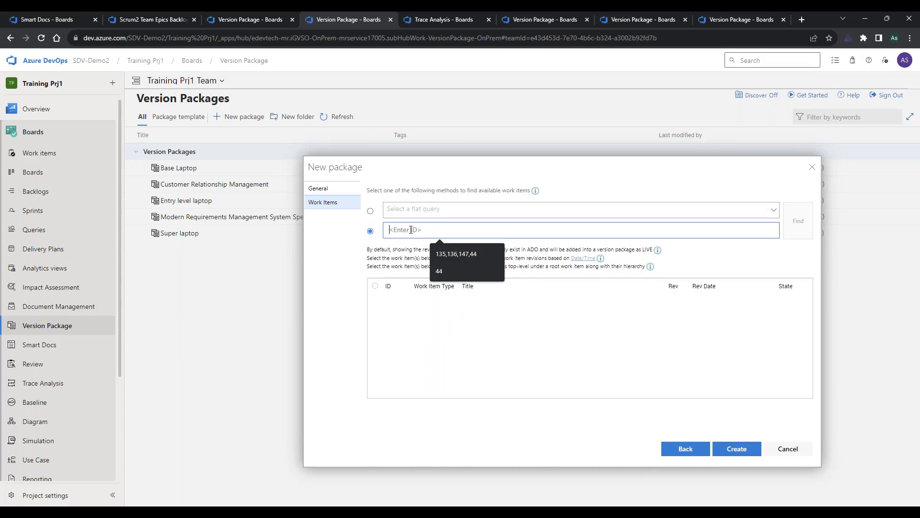
type("3348")
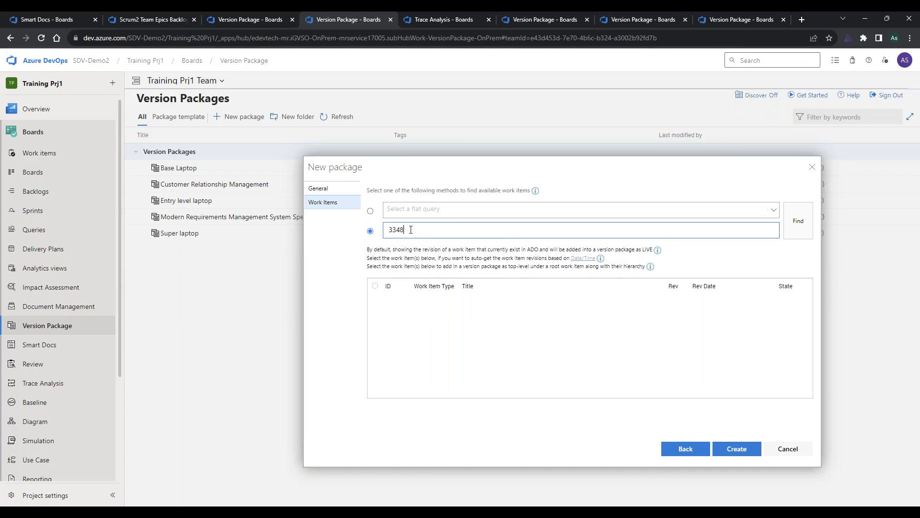
left_click(791, 221)
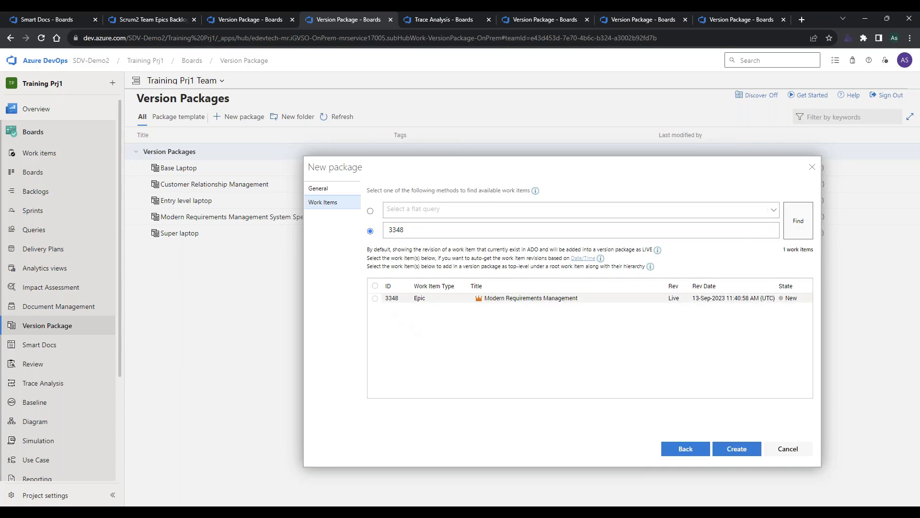
left_click(375, 299)
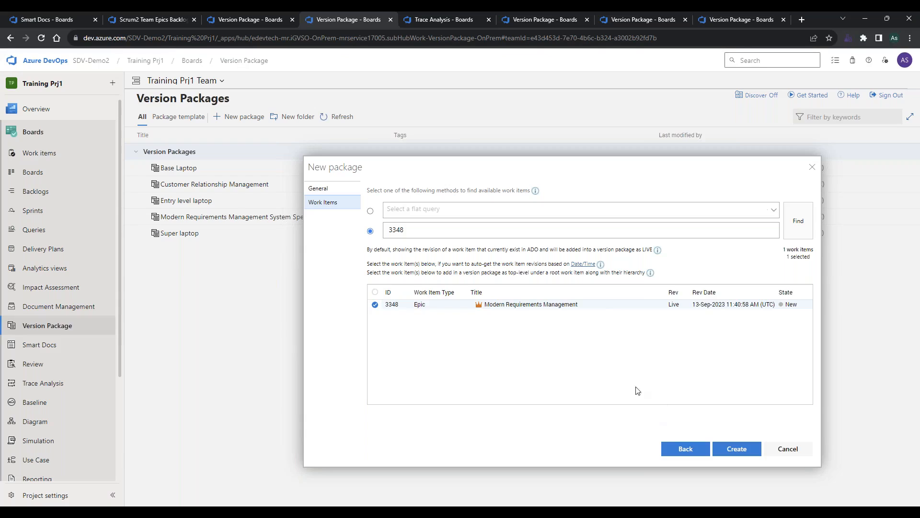
left_click(658, 308)
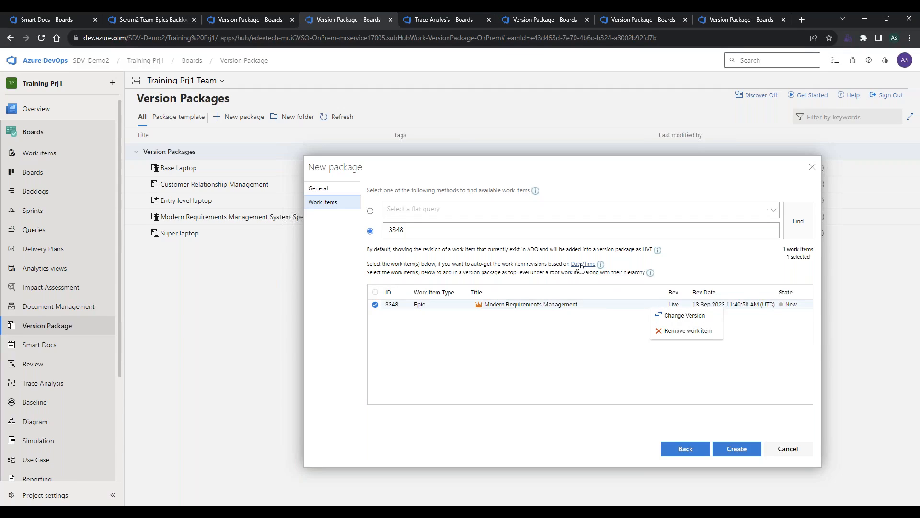
left_click(619, 336)
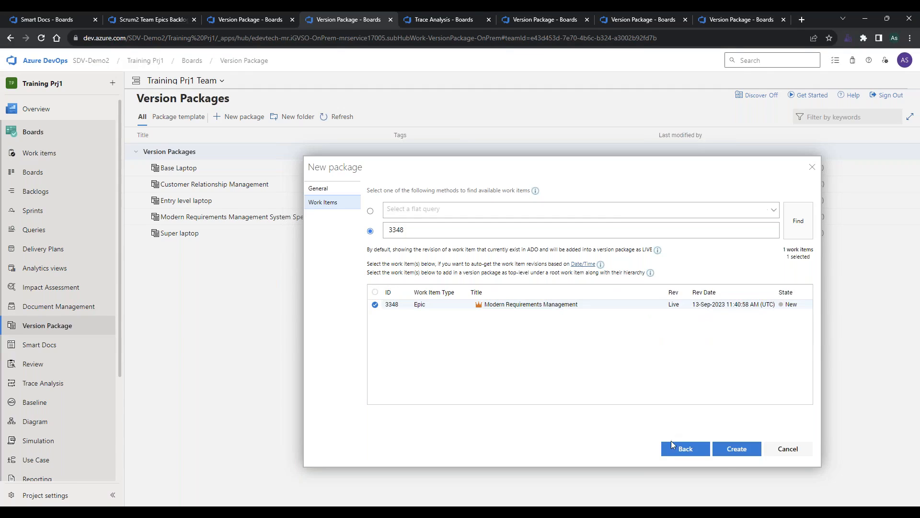
left_click(736, 451)
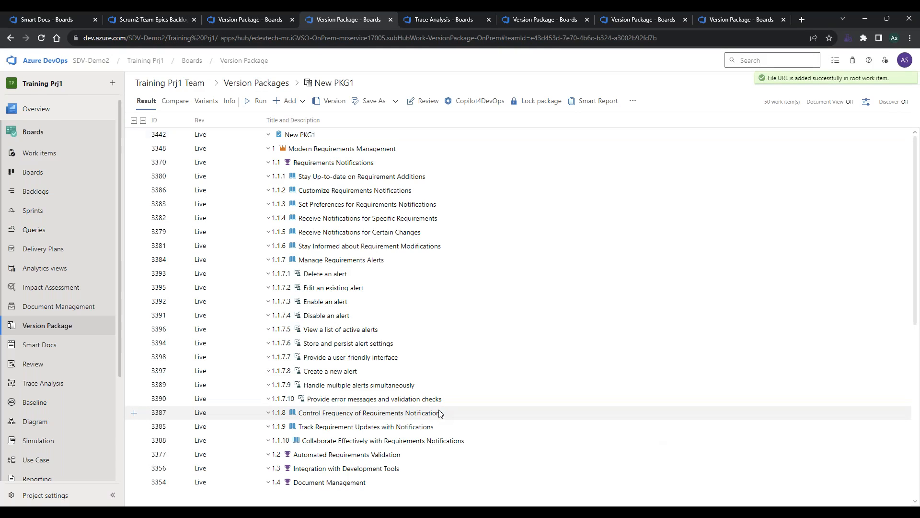
Review the full work item hierarchy under the Modern Requirements Management epic in New PKG1.
scroll(247, 329, "down", 2)
scroll(247, 330, "down", 5)
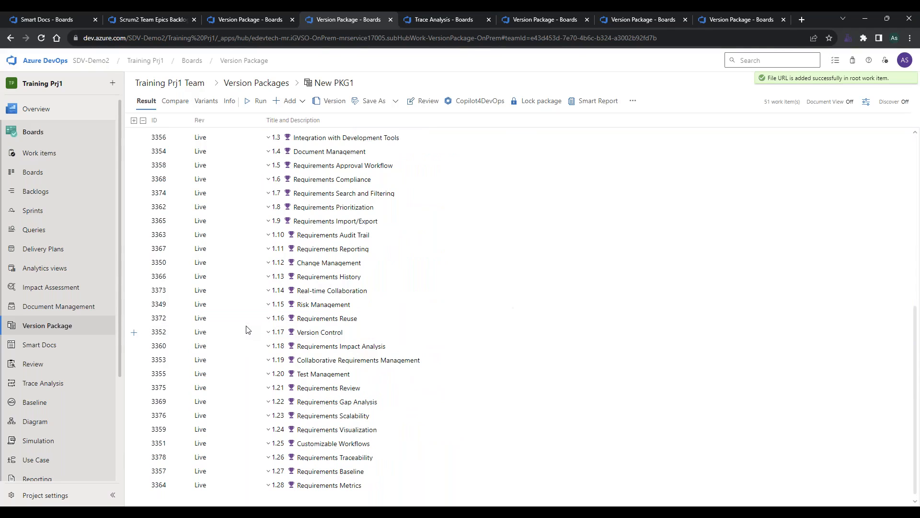
scroll(247, 330, "down", 1)
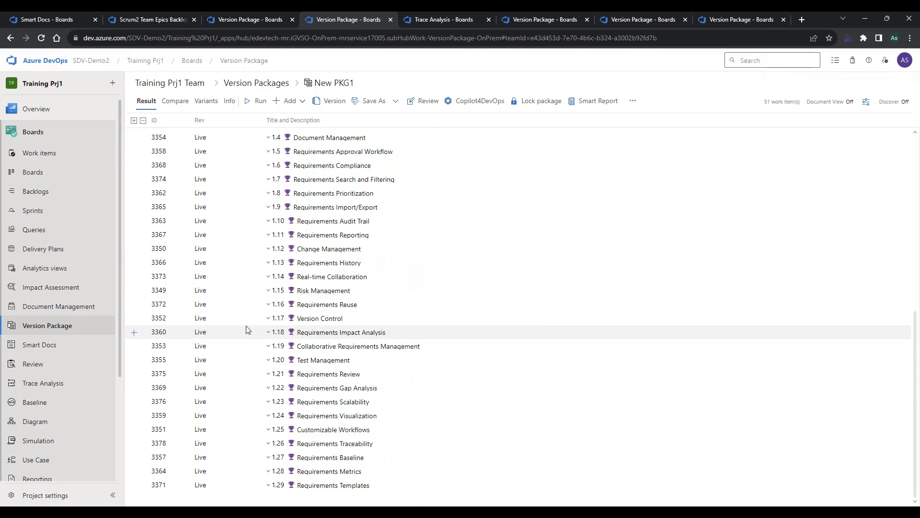
scroll(248, 330, "up", 8)
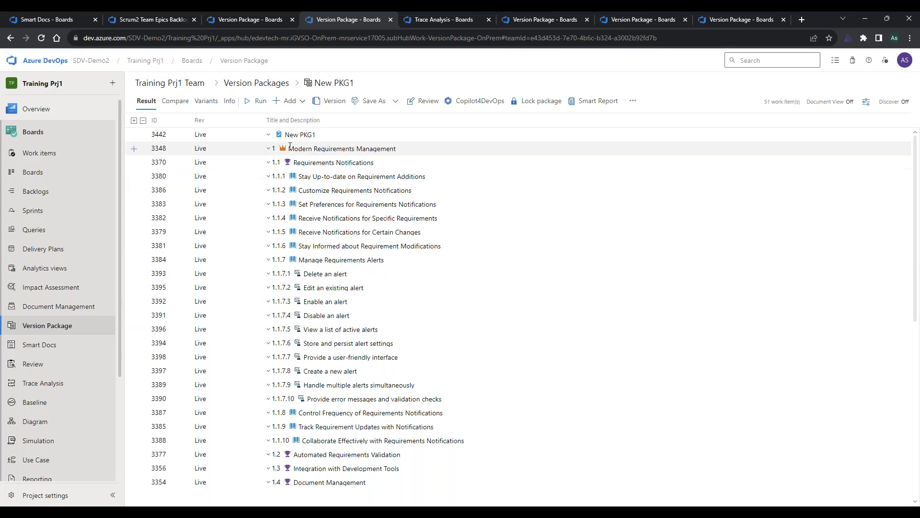
scroll(282, 425, "down", 7)
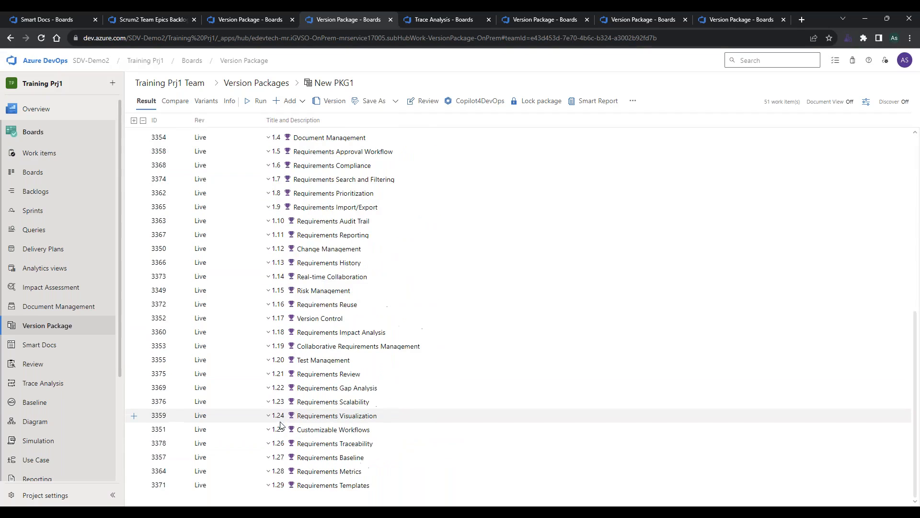
scroll(281, 425, "up", 7)
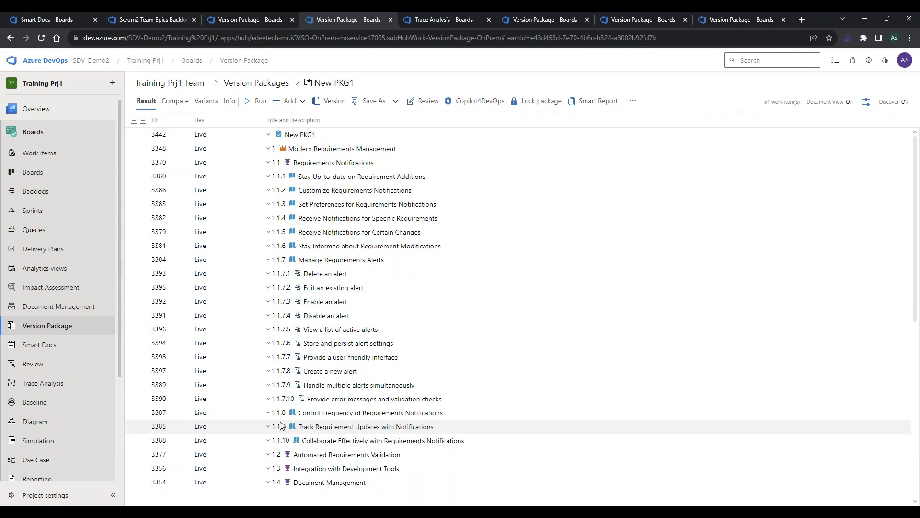
Open New PKG1's associated package template and examine its Epic, Feature, User Story and Test Case configurations.
left_click(230, 104)
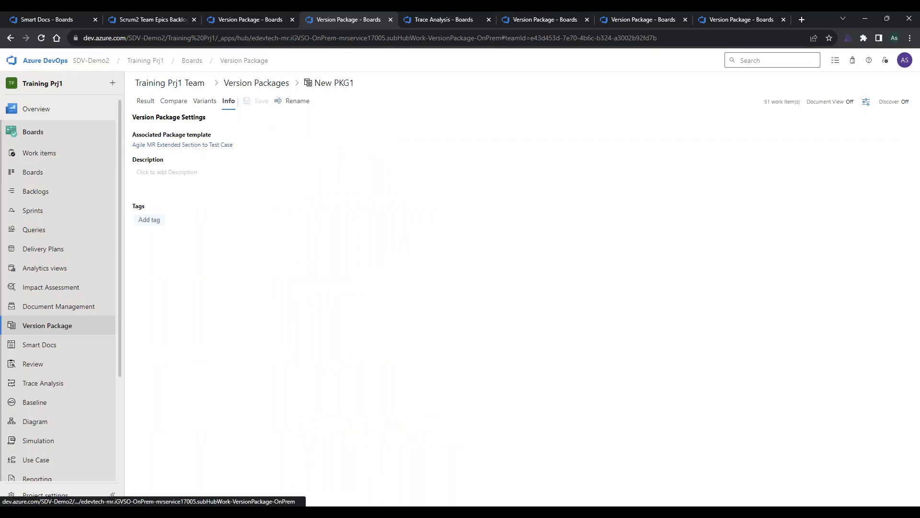
left_click(192, 145)
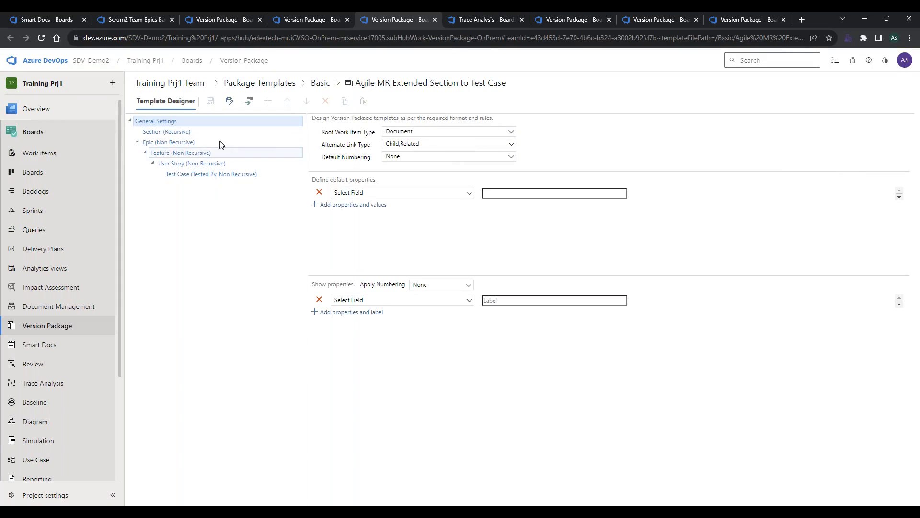
left_click(209, 144)
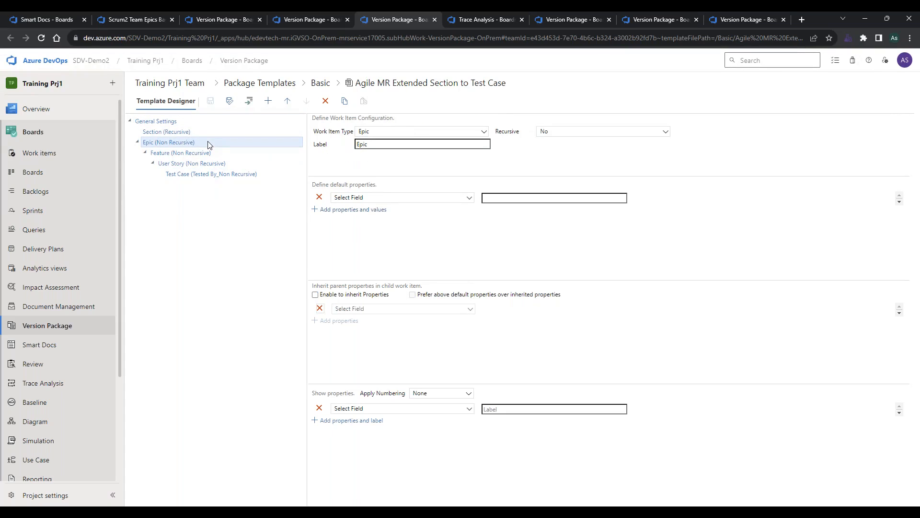
left_click(220, 154)
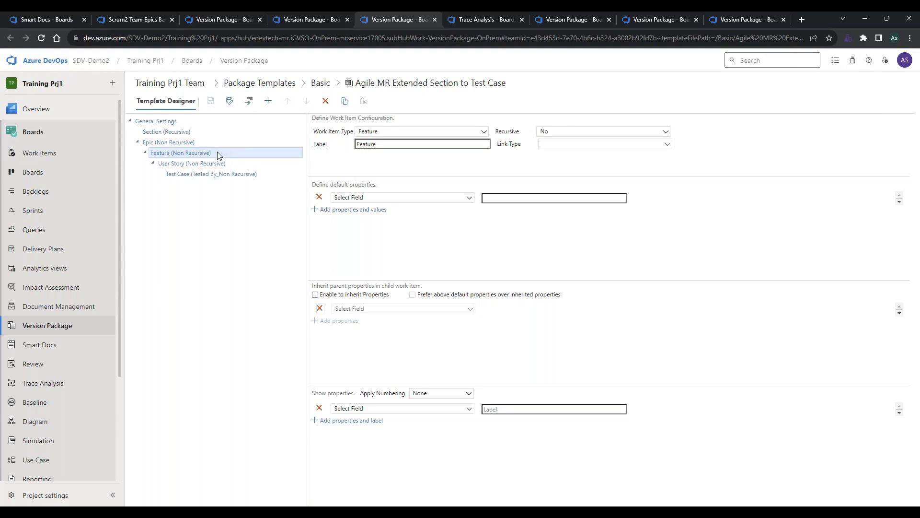
left_click(247, 166)
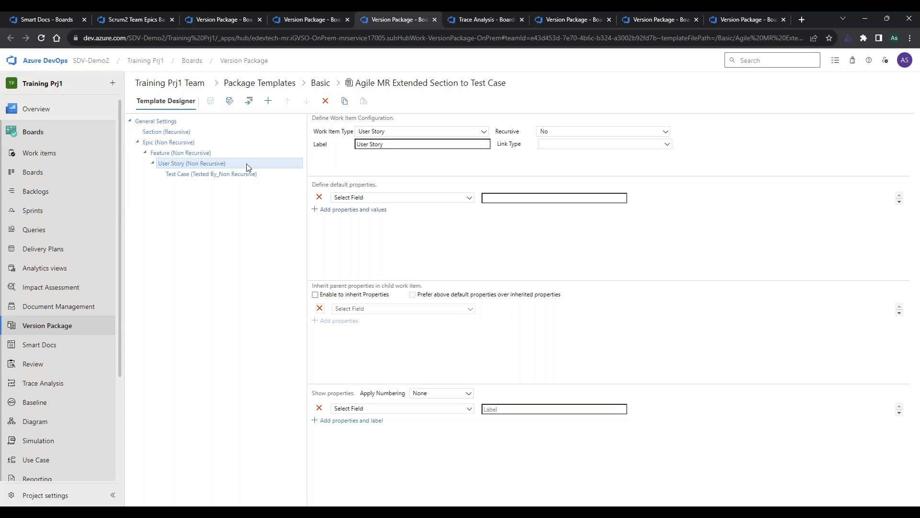
left_click(271, 178)
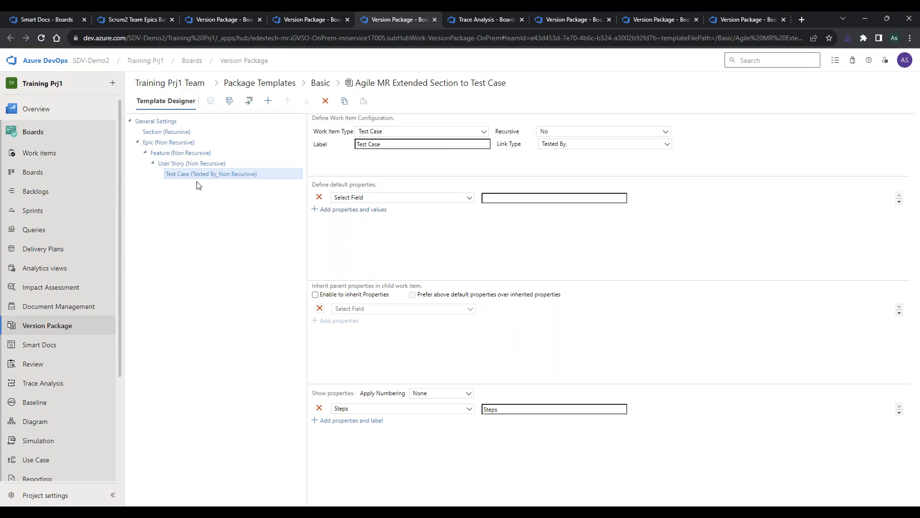
left_click(199, 143)
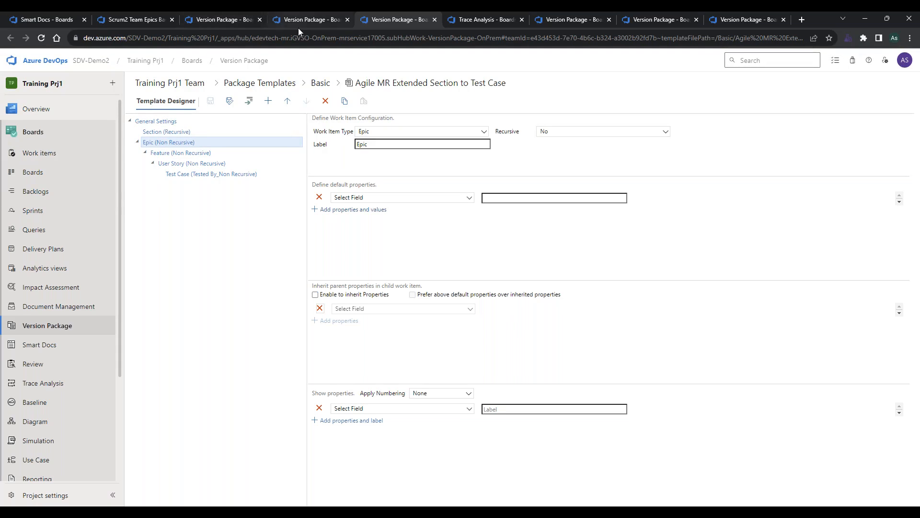
Return to New PKG1's work item results and lock the package.
left_click(309, 19)
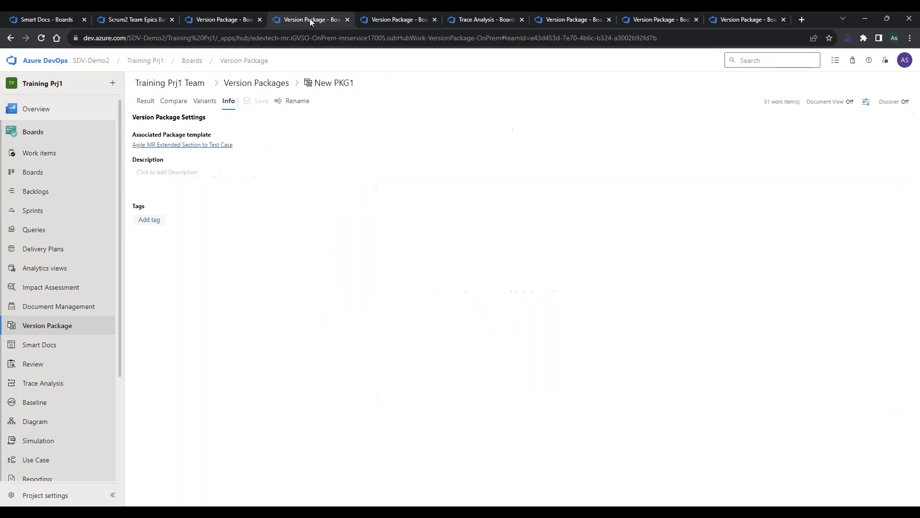
left_click(145, 101)
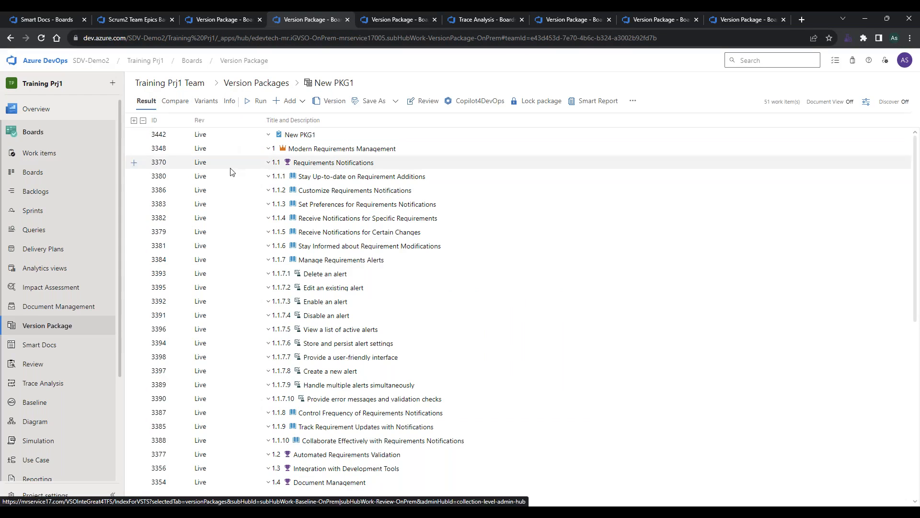
scroll(191, 275, "down", 7)
scroll(192, 275, "up", 7)
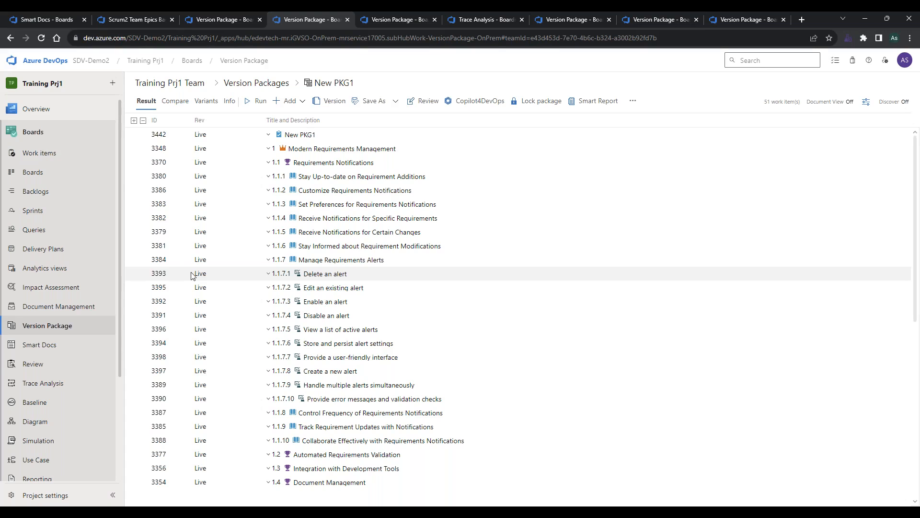
scroll(191, 276, "down", 6)
scroll(191, 275, "up", 7)
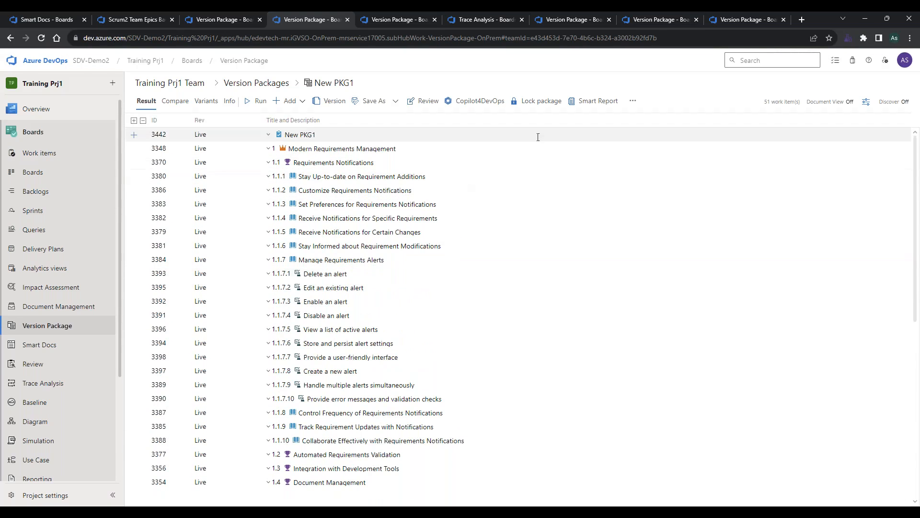
left_click(537, 101)
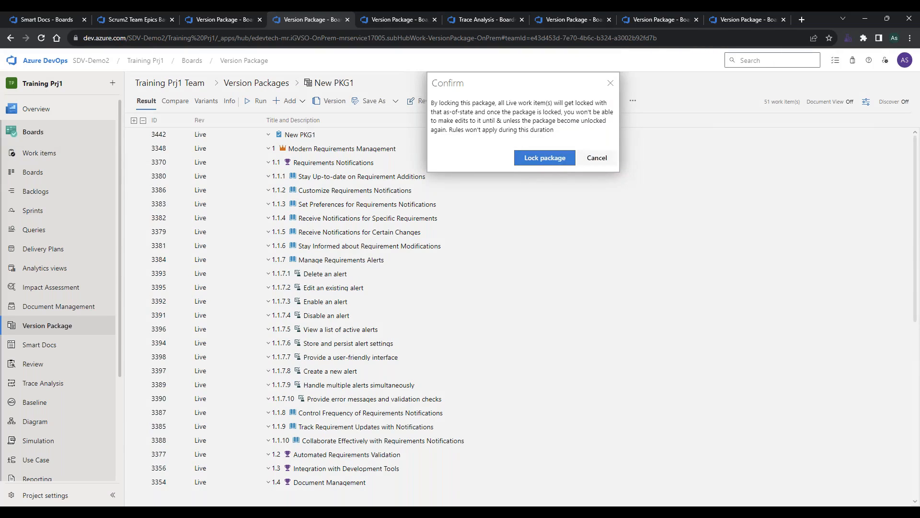
left_click(524, 157)
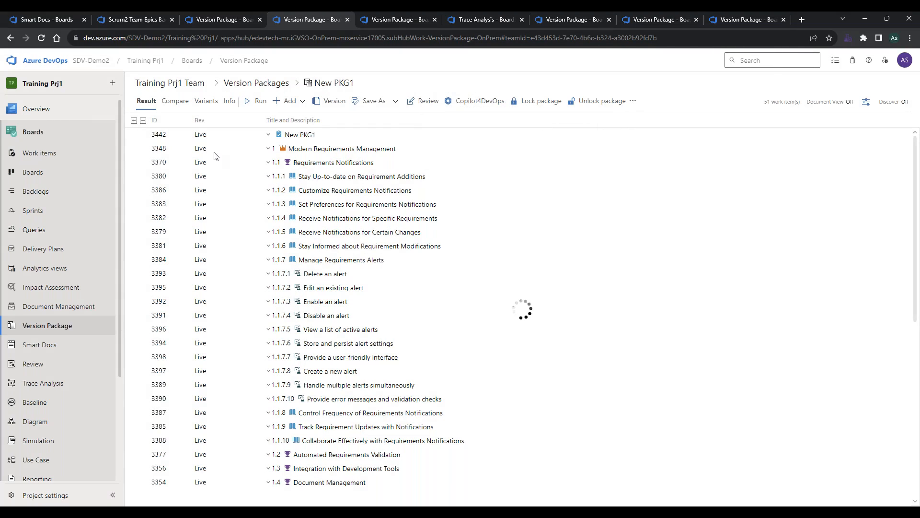
Check the revisions of the work items in the locked New PKG1 package and unlock the package.
scroll(214, 156, "down", 7)
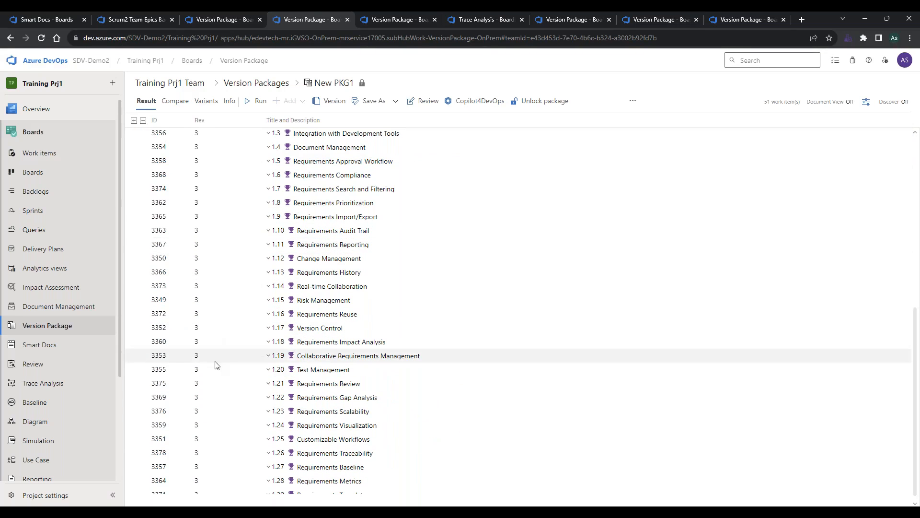
scroll(189, 461, "down", 1)
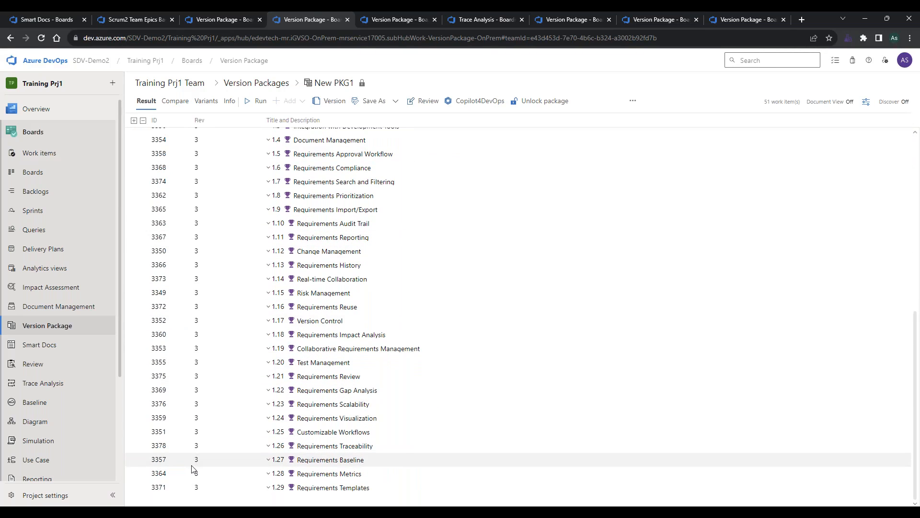
scroll(192, 469, "up", 8)
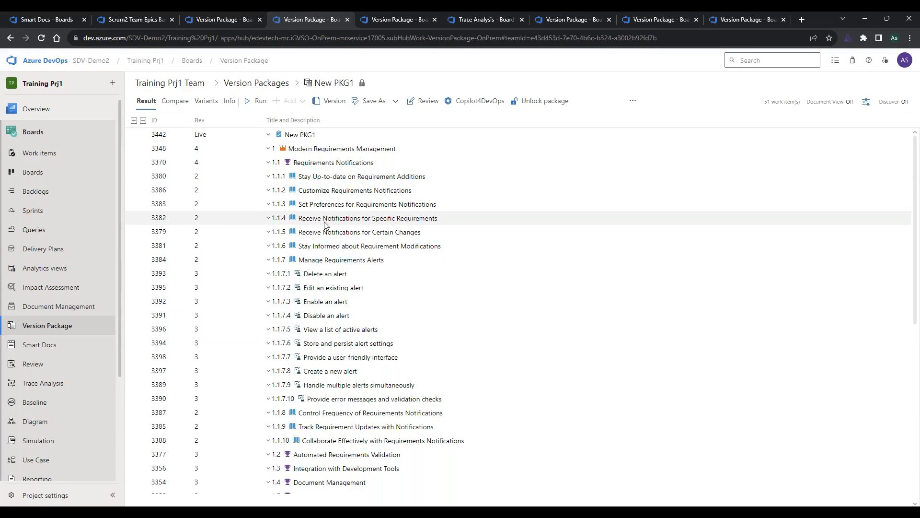
left_click(243, 376)
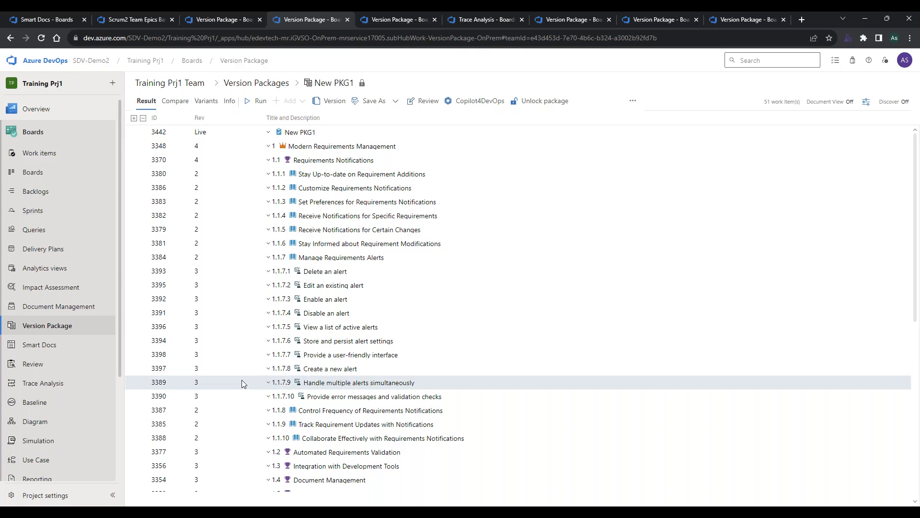
scroll(427, 217, "down", 4)
left_click(519, 100)
left_click(558, 159)
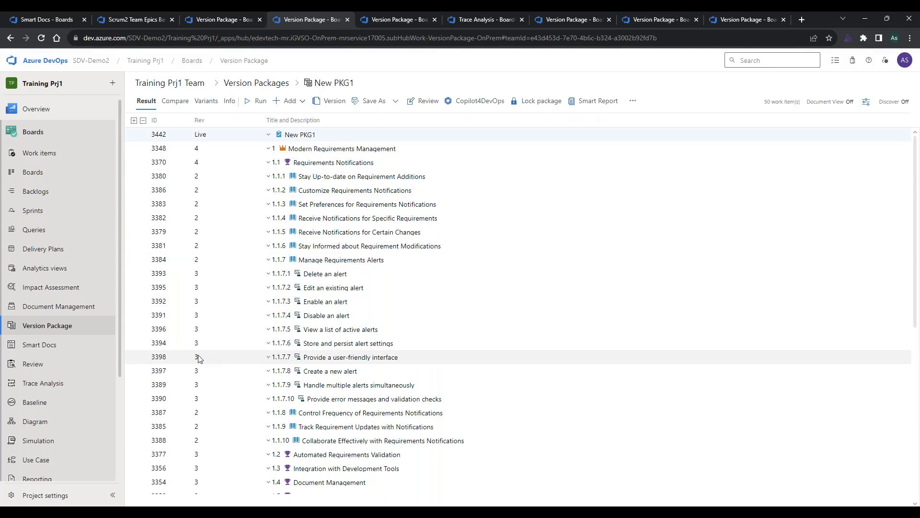
Remove the work item "Handle multiple alerts simultaneously" (3389) from New PKG1.
left_click(237, 387)
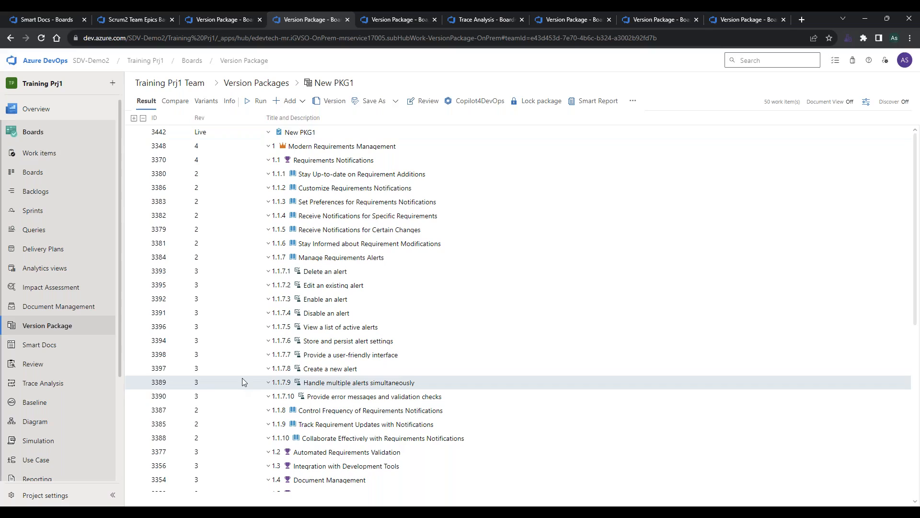
right_click(242, 378)
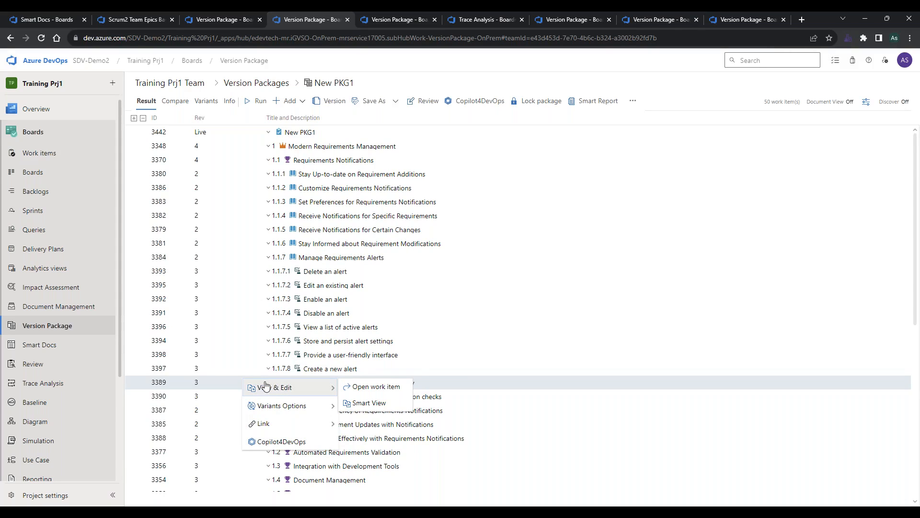
mouse_move(268, 403)
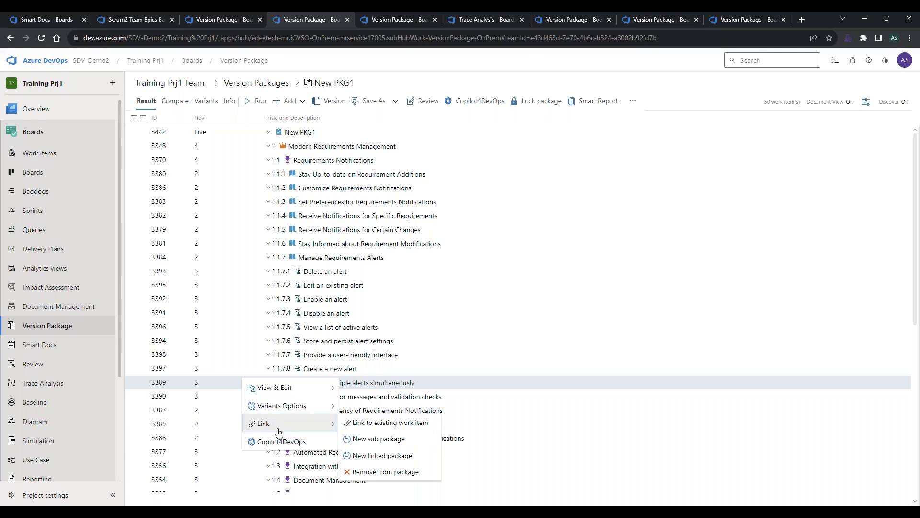
mouse_move(316, 424)
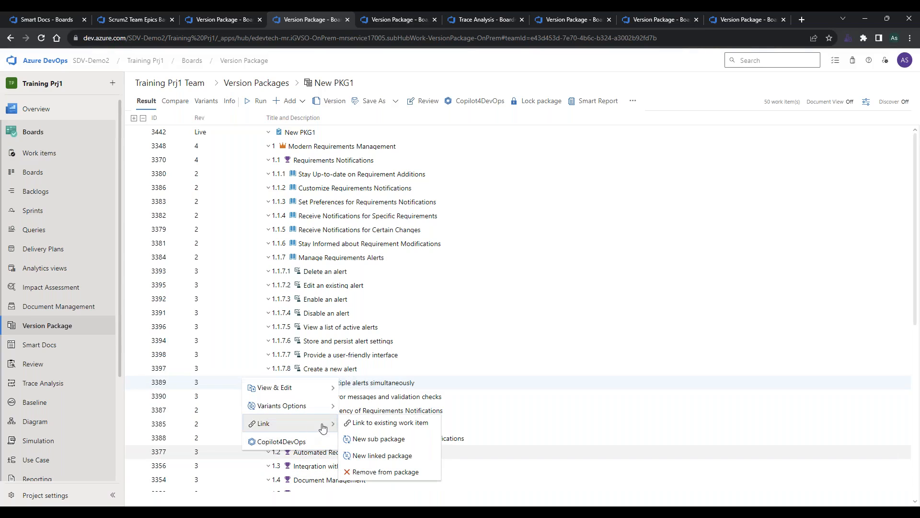
left_click(367, 472)
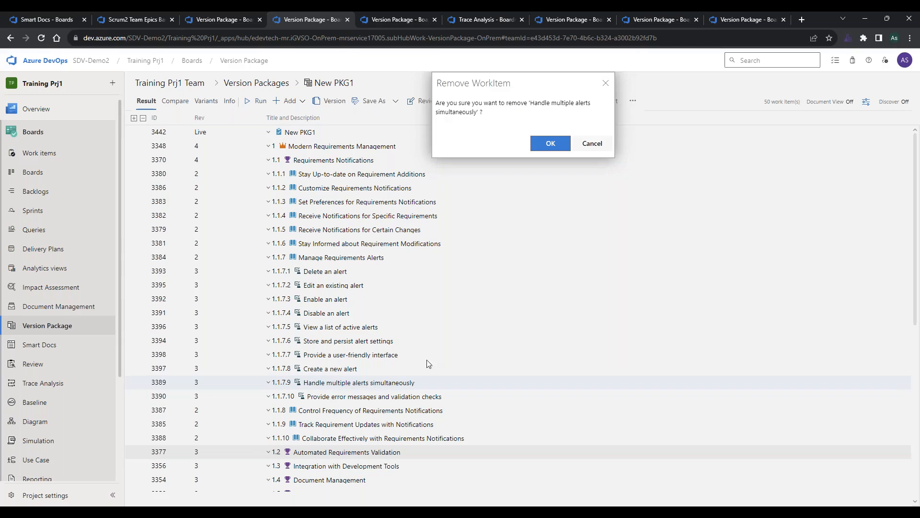
left_click(549, 144)
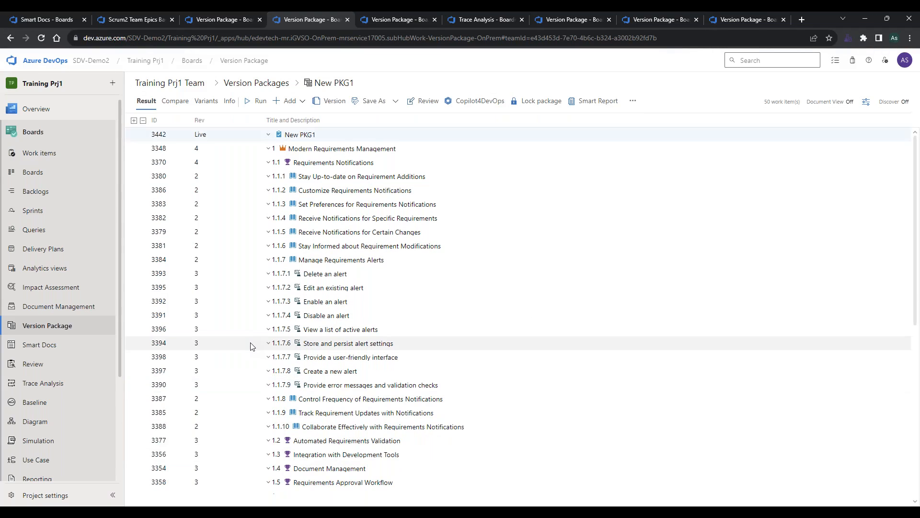
Set the version of the "Provide error messages and validation checks" work item to revision 2.
left_click(236, 384)
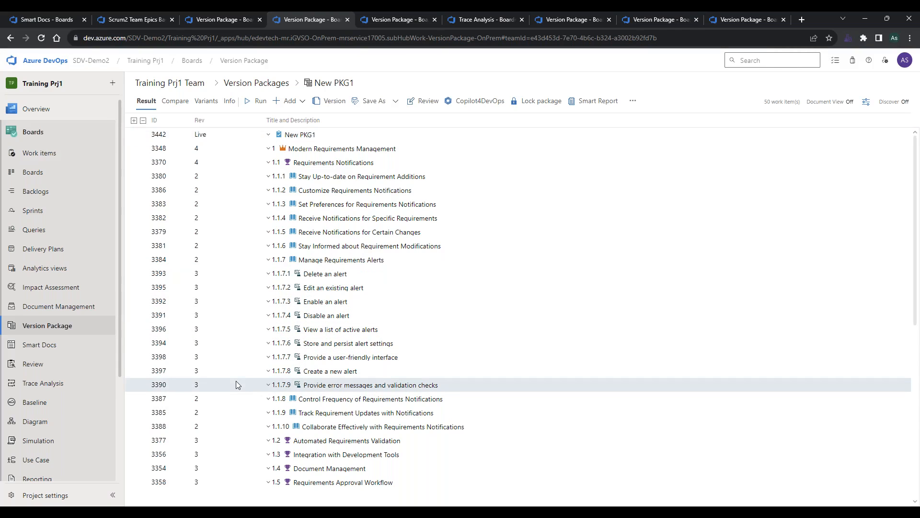
right_click(236, 384)
mouse_move(254, 409)
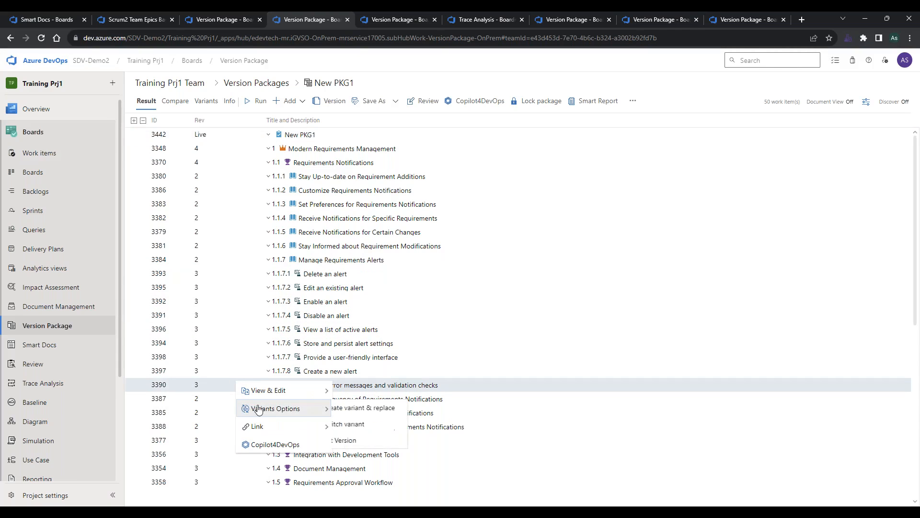
left_click(360, 440)
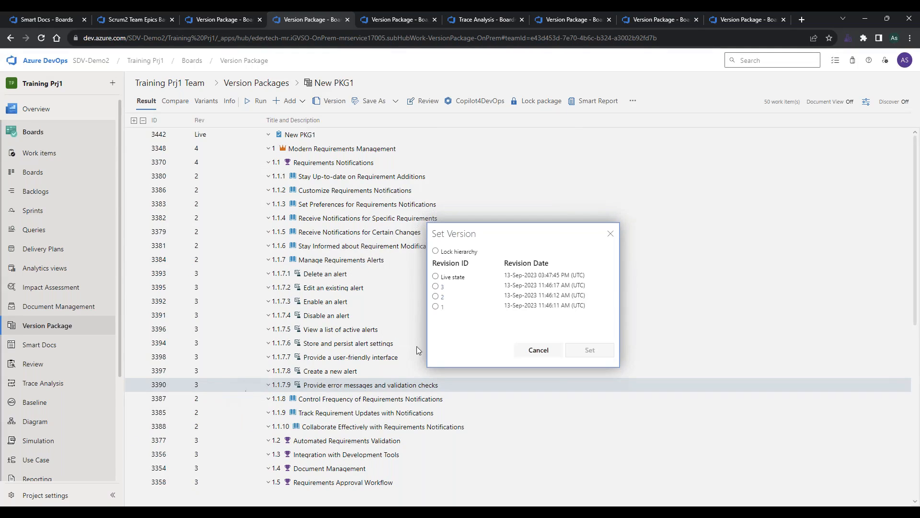
left_click(436, 296)
left_click(589, 350)
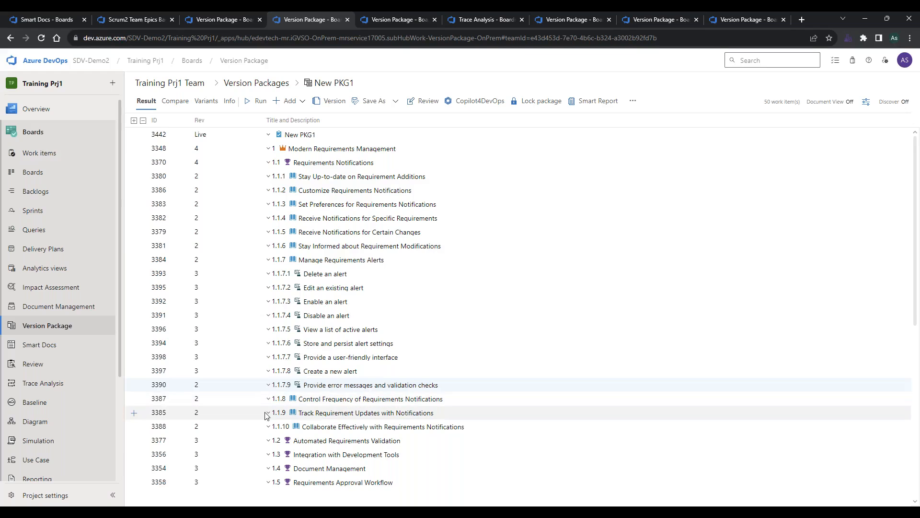
Lock New PKG1 again with its edited set of work items.
scroll(264, 413, "down", 7)
scroll(265, 415, "up", 7)
left_click(531, 101)
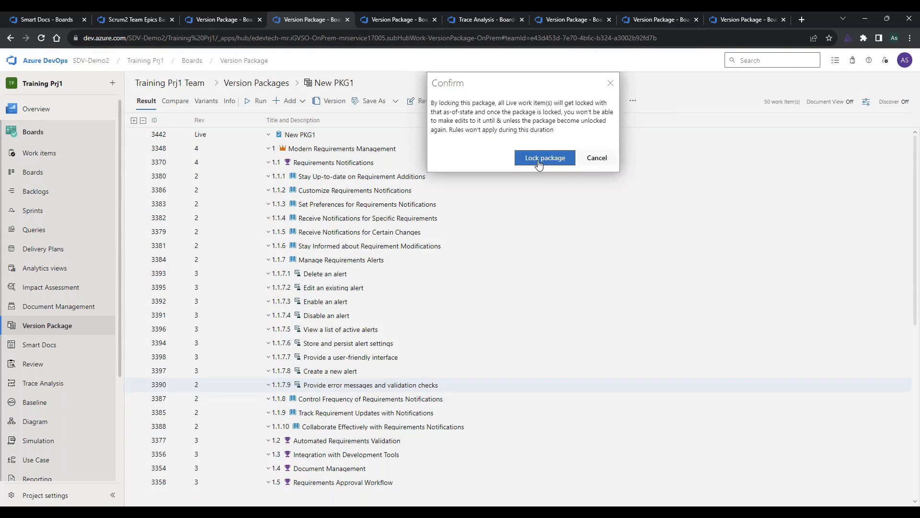
left_click(539, 152)
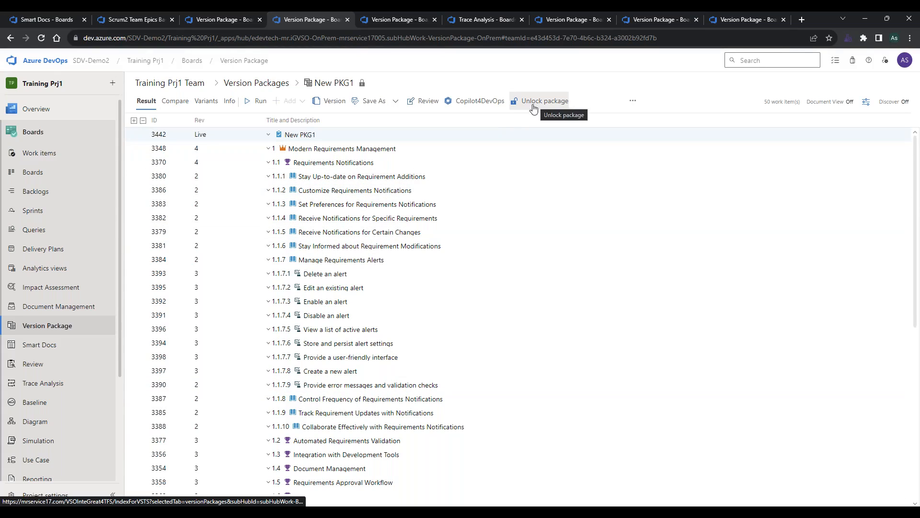
Inspect which variant and link options are available for Manage Requirements Alerts in the locked package.
right_click(406, 259)
mouse_move(416, 270)
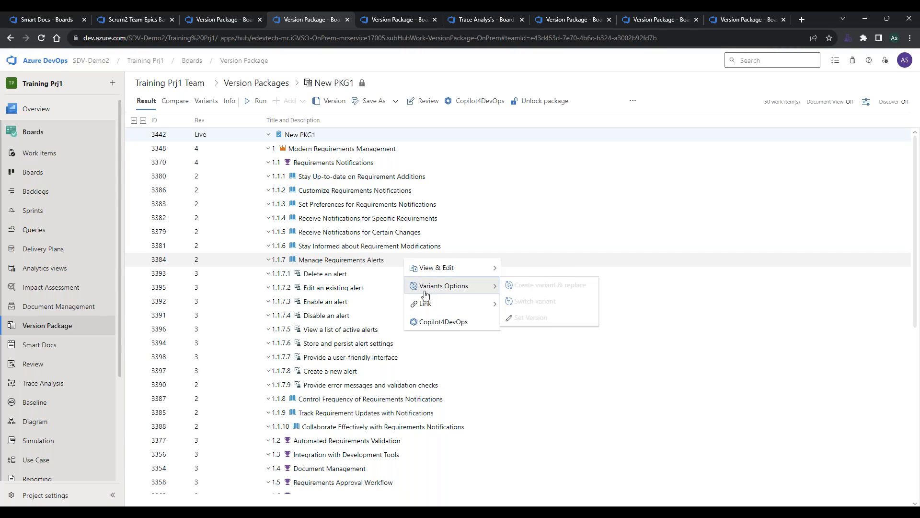
mouse_move(427, 302)
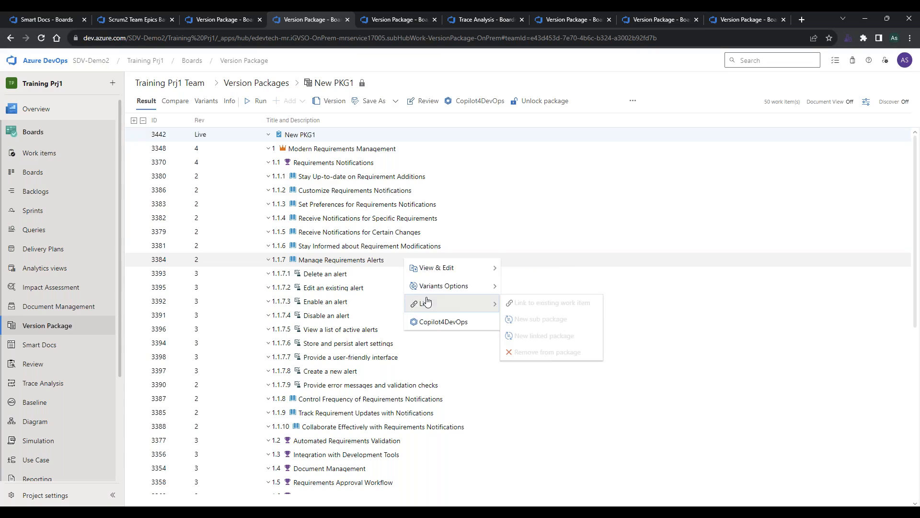
left_click(241, 263)
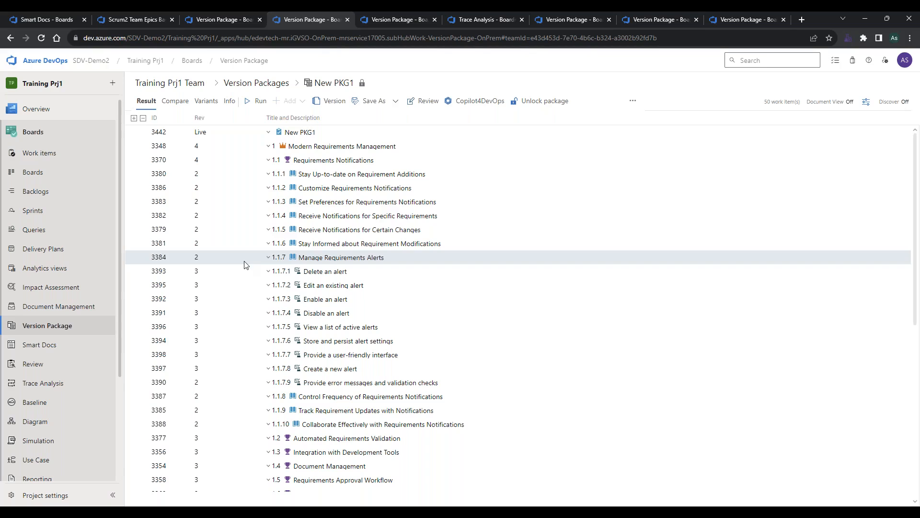
Switch to the Base Laptop version package and view its list of package variants.
left_click(403, 23)
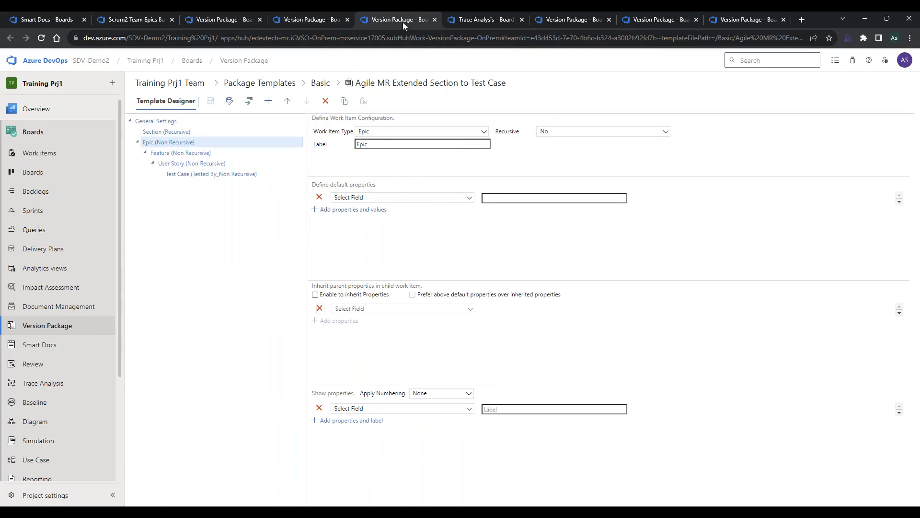
left_click(465, 17)
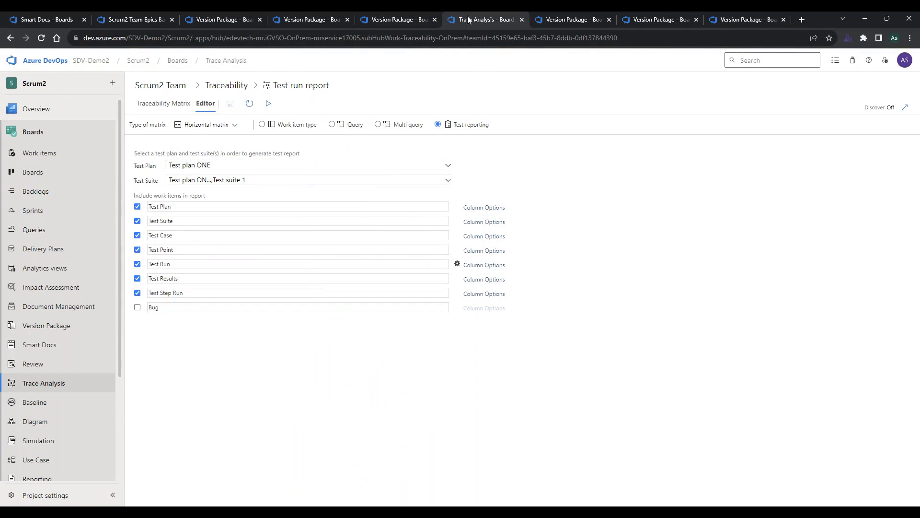
left_click(547, 21)
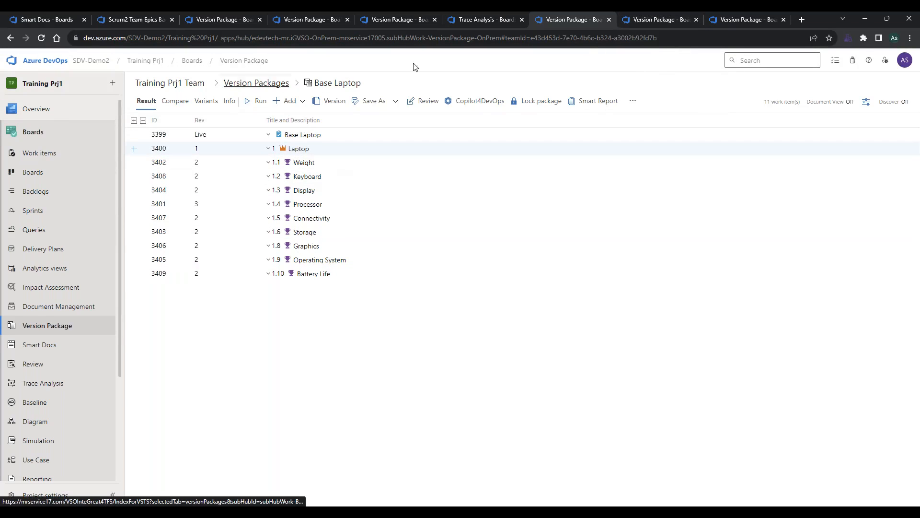
left_click(675, 21)
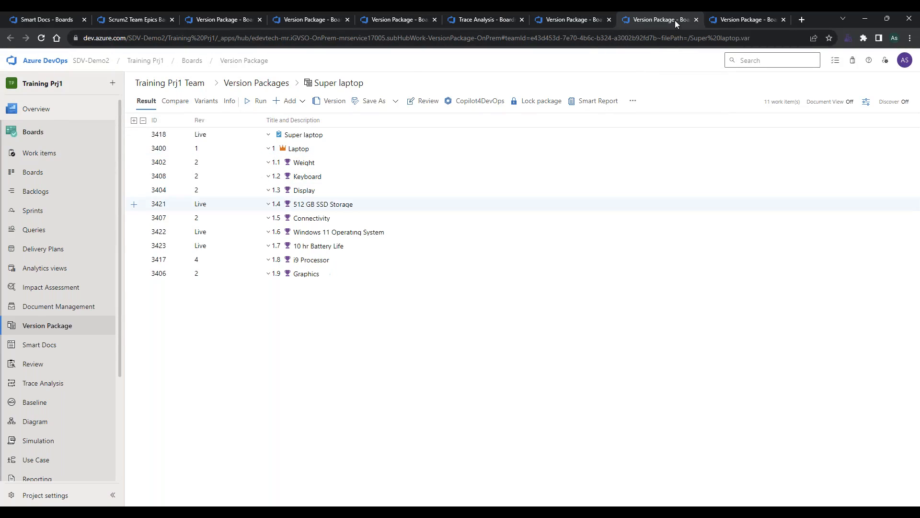
left_click(560, 20)
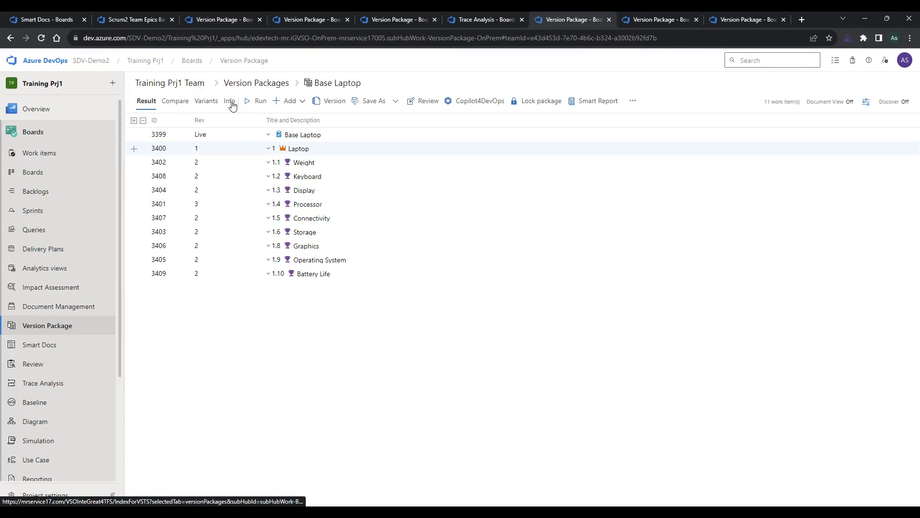
left_click(210, 103)
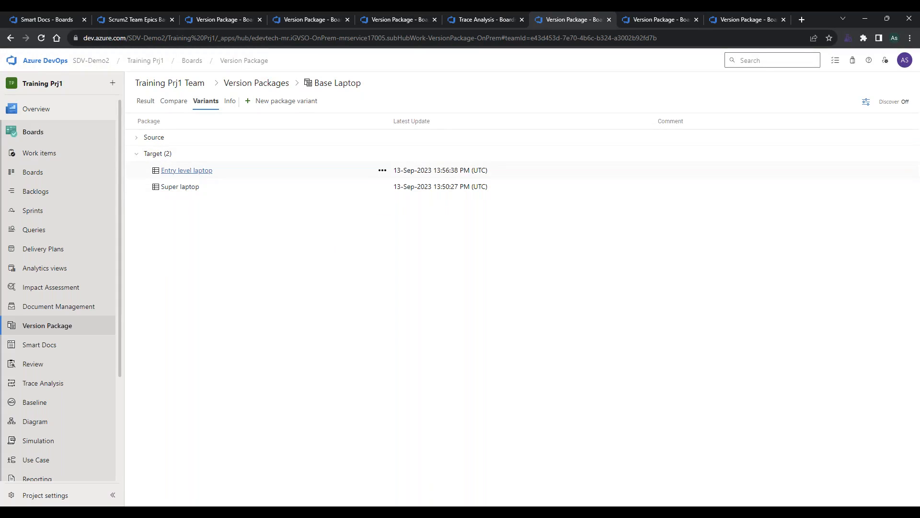
Review the work items of the Super laptop variant, including 512 GB SSD Storage, and return to Base Laptop's work item results.
left_click(654, 13)
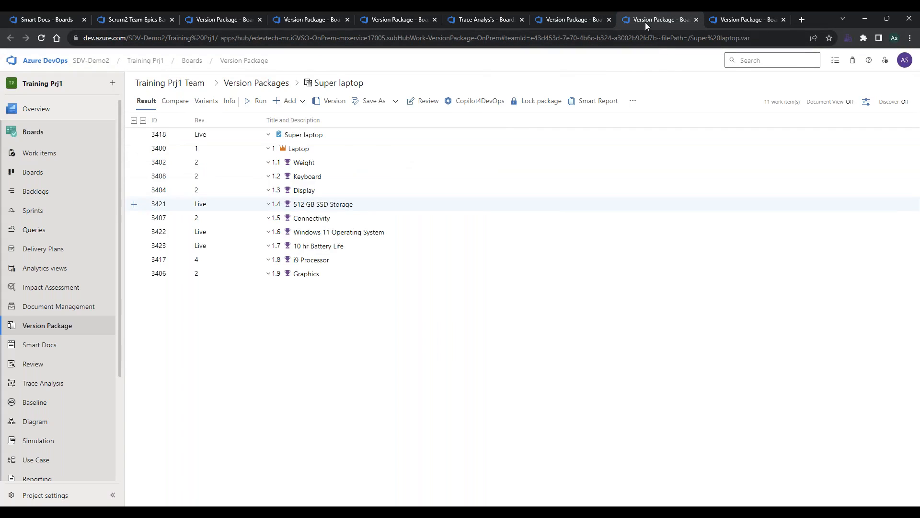
left_click(227, 167)
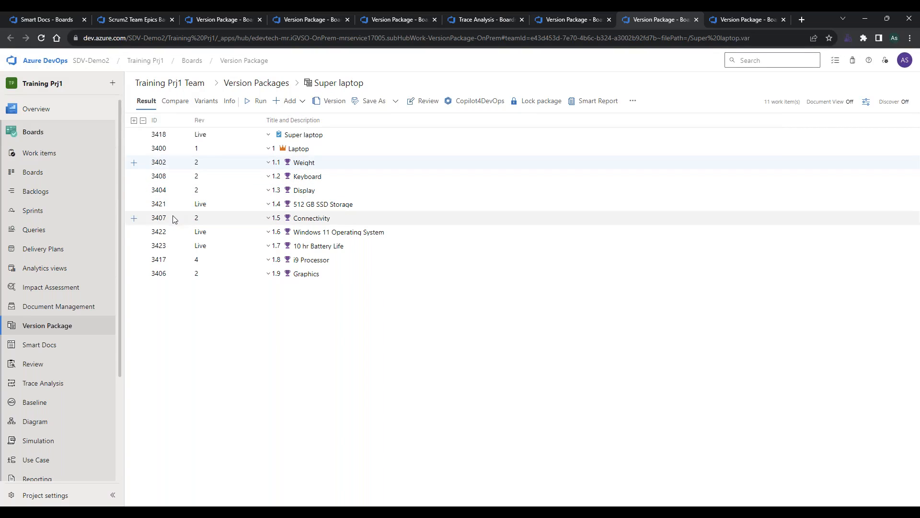
left_click(217, 206)
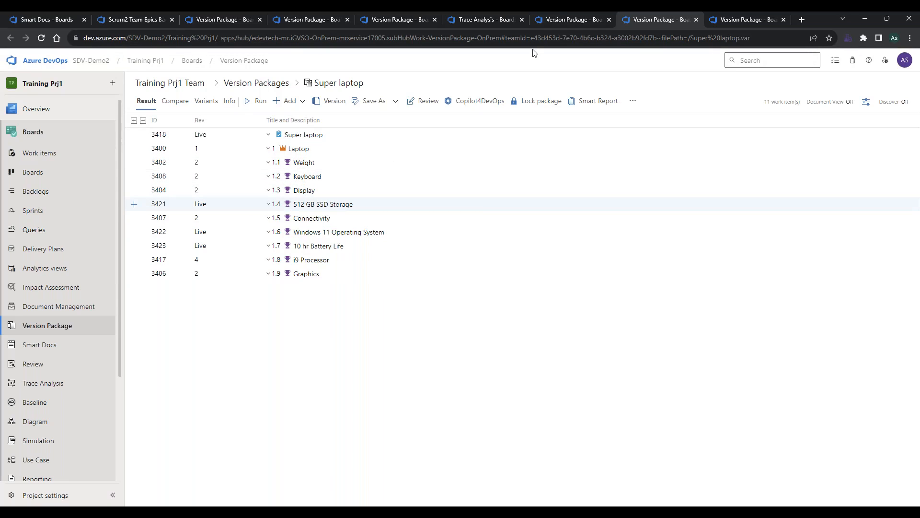
left_click(551, 19)
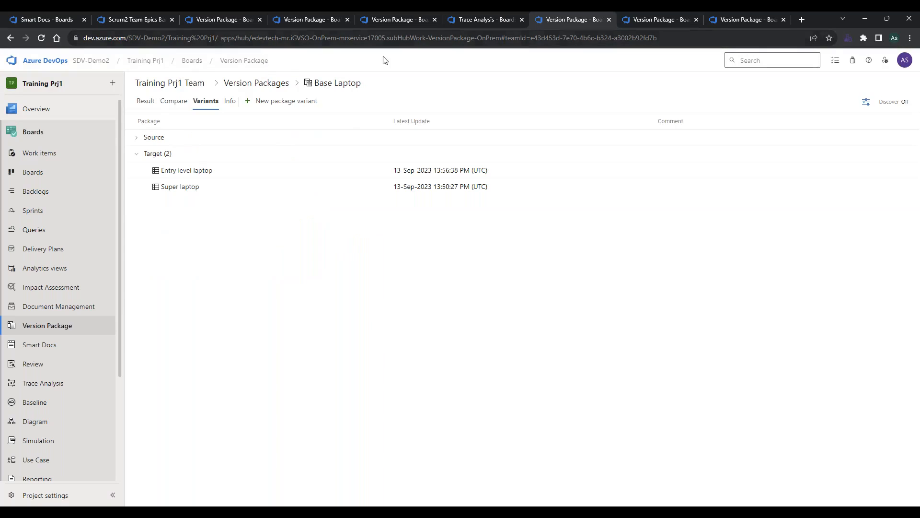
left_click(150, 103)
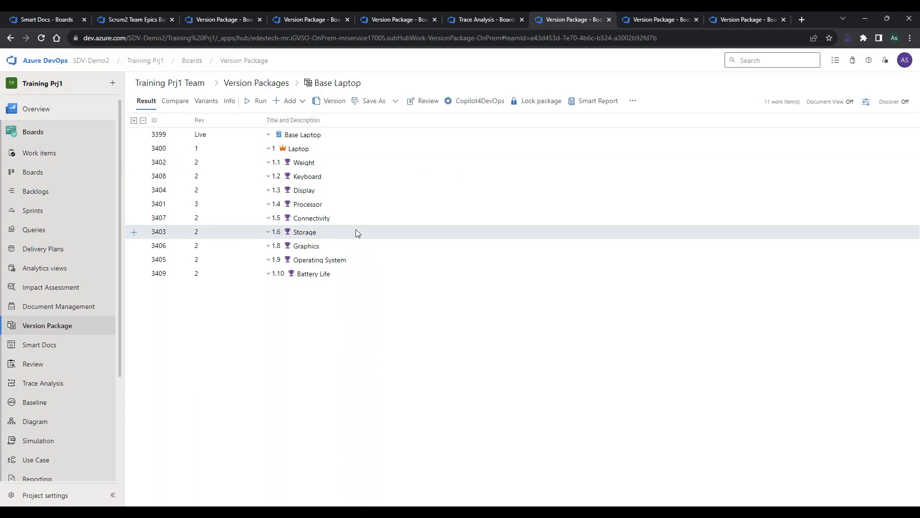
Examine Super laptop's variant-specific features: 512 GB SSD Storage, Windows 11 Operating System, 10 hr Battery Life and i9 Processor.
left_click(646, 19)
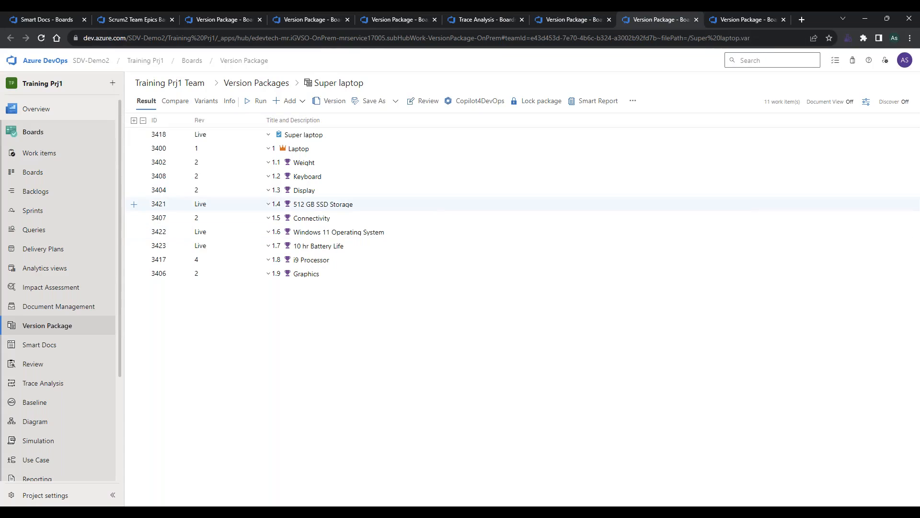
left_click(296, 208)
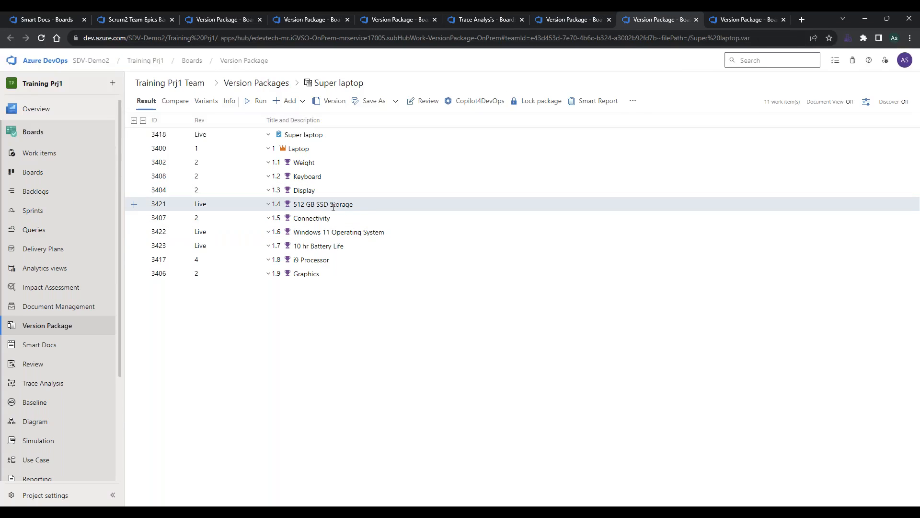
left_click(252, 238)
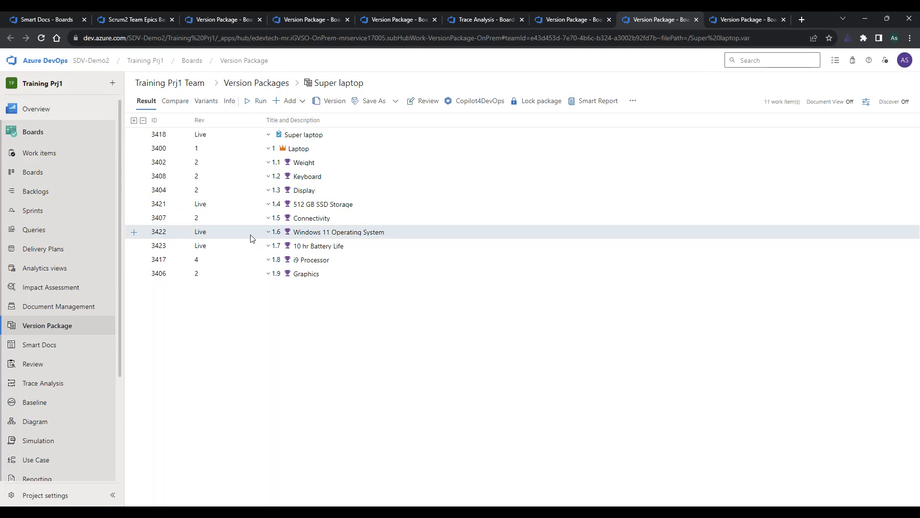
left_click(247, 250)
left_click(245, 263)
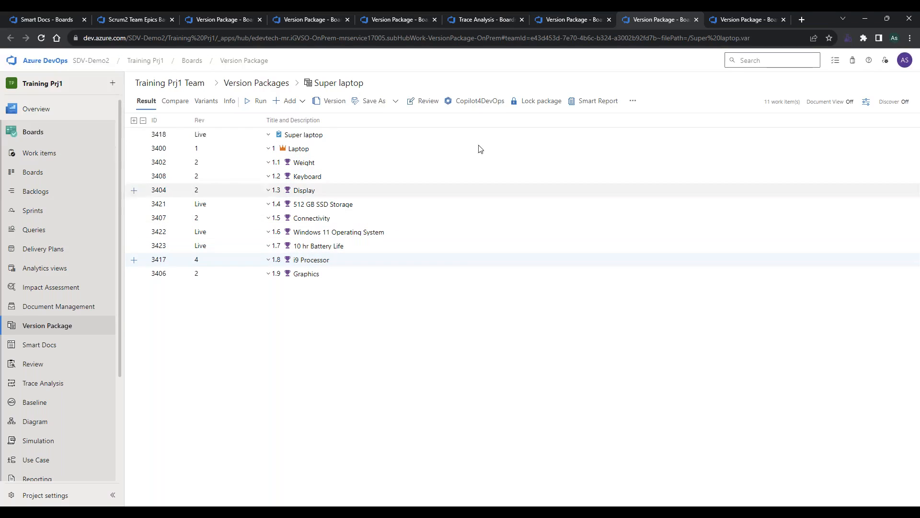
Review the Entry level laptop variant's features, such as 128 GB SSD Storage and i3 Processor, against the Base Laptop and Super laptop packages.
left_click(758, 15)
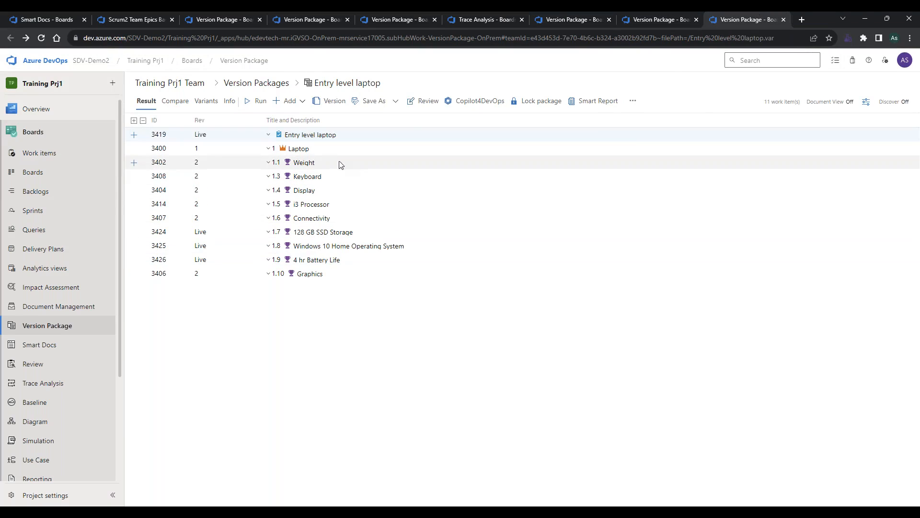
left_click(249, 237)
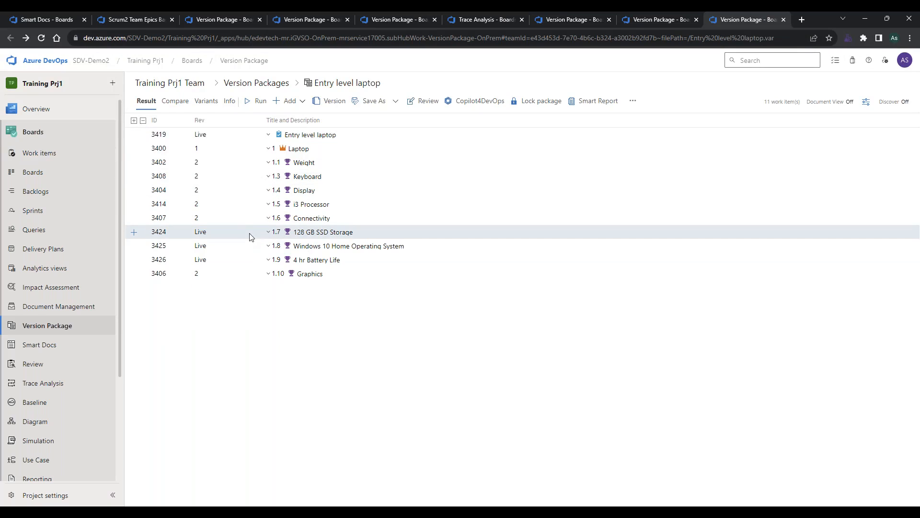
left_click(259, 205)
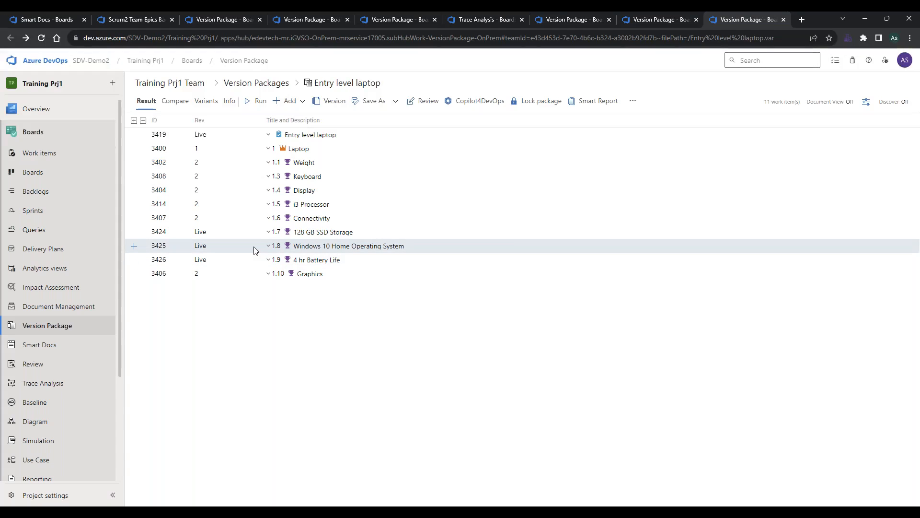
left_click(575, 18)
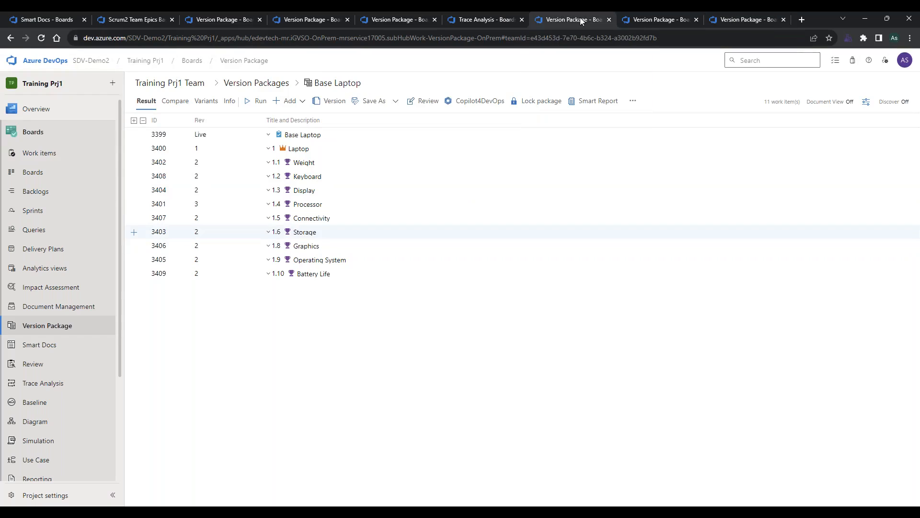
left_click(680, 19)
left_click(736, 14)
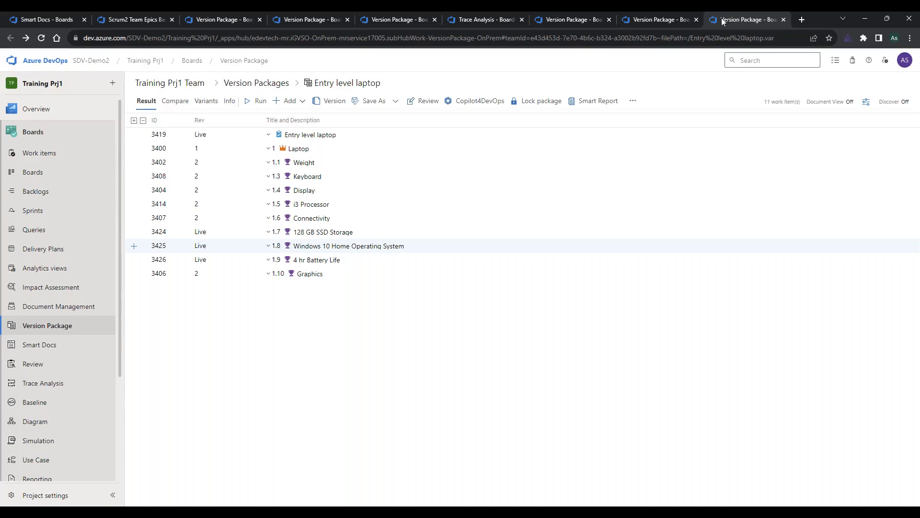
Create a package variant of Base Laptop in Training Prj1, named with the presenter's first name followed by "Customized".
left_click(545, 20)
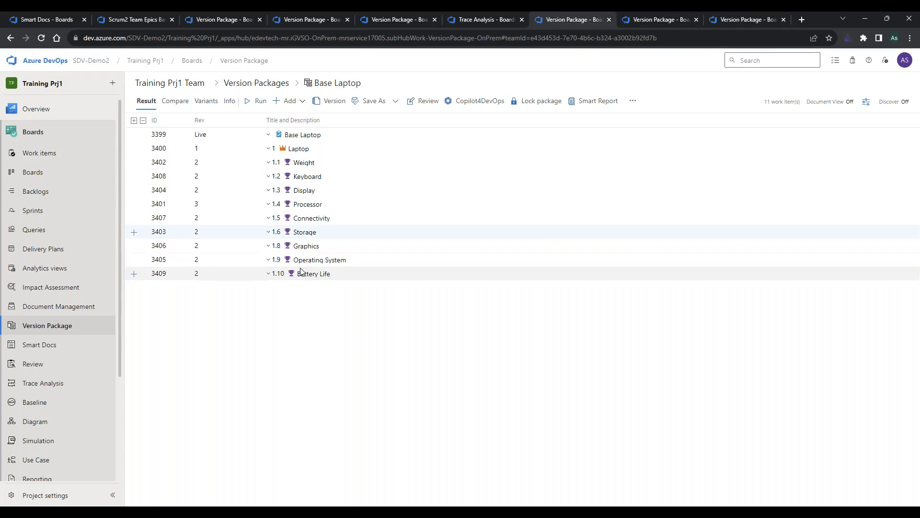
left_click(216, 104)
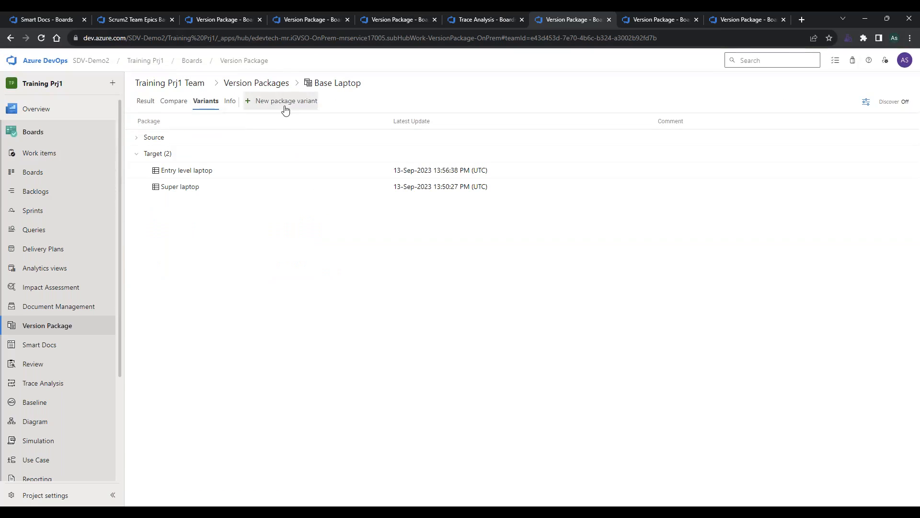
left_click(396, 283)
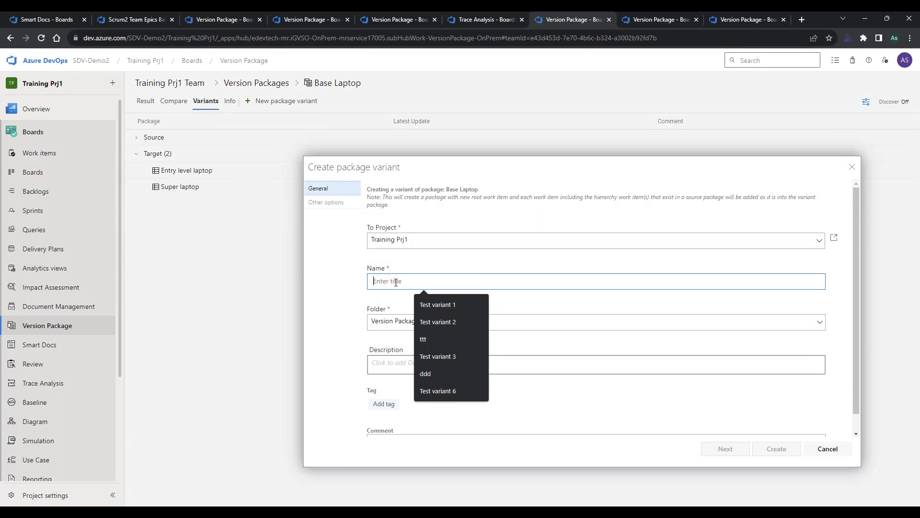
type("Asif ")
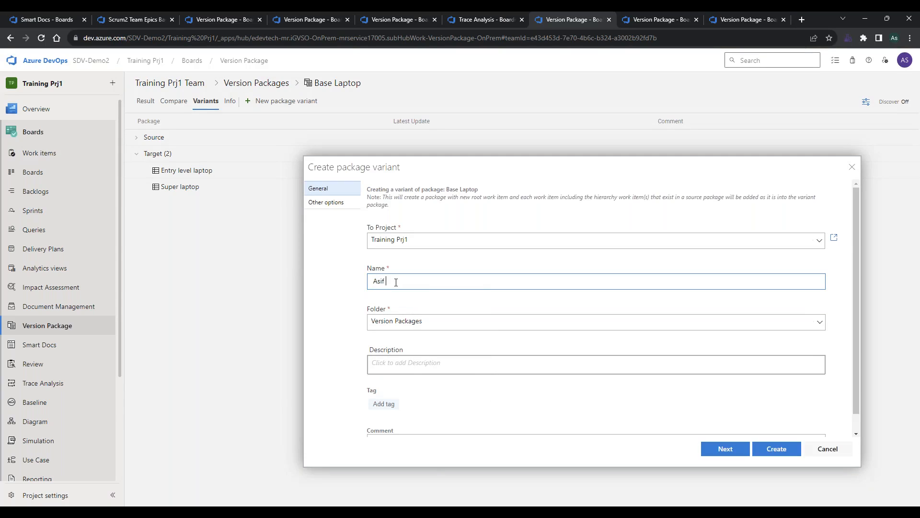
type("Customized")
left_click(724, 448)
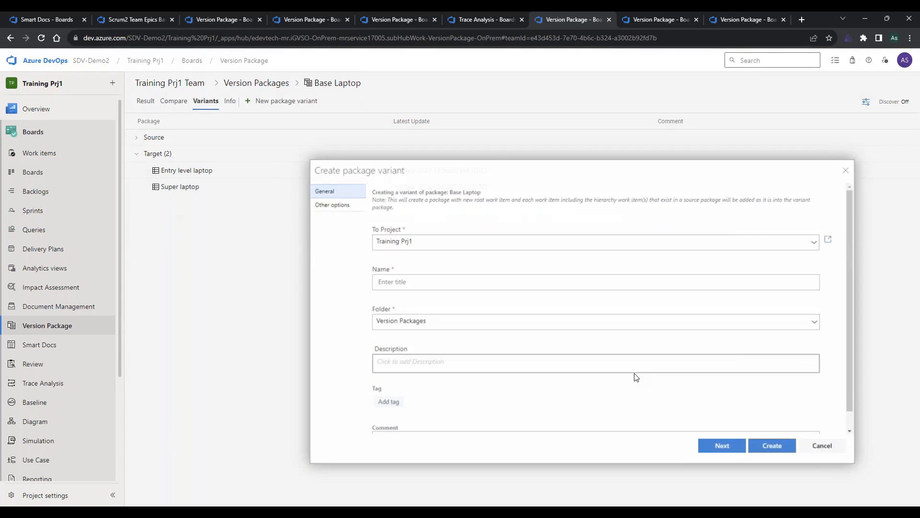
Open the new Customized variant from the Base Laptop variants list and compare its work items with Base Laptop's results.
left_click(187, 203)
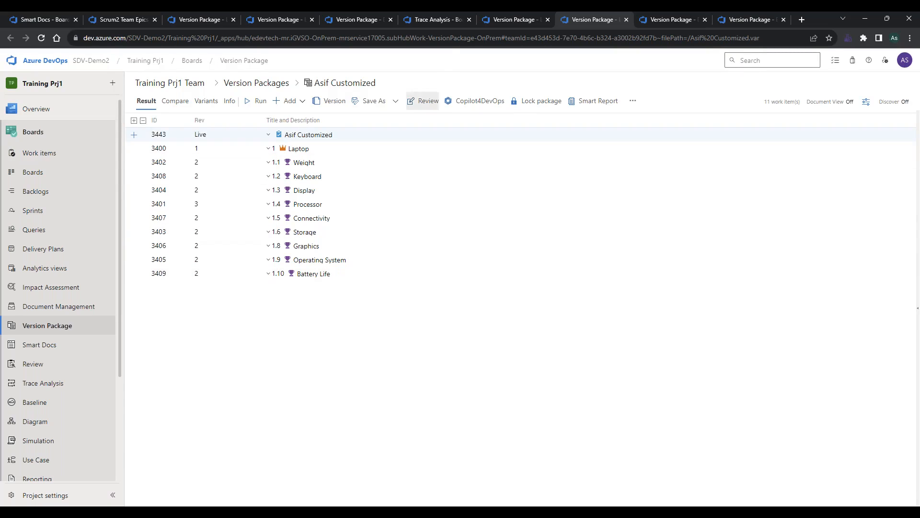
left_click(497, 20)
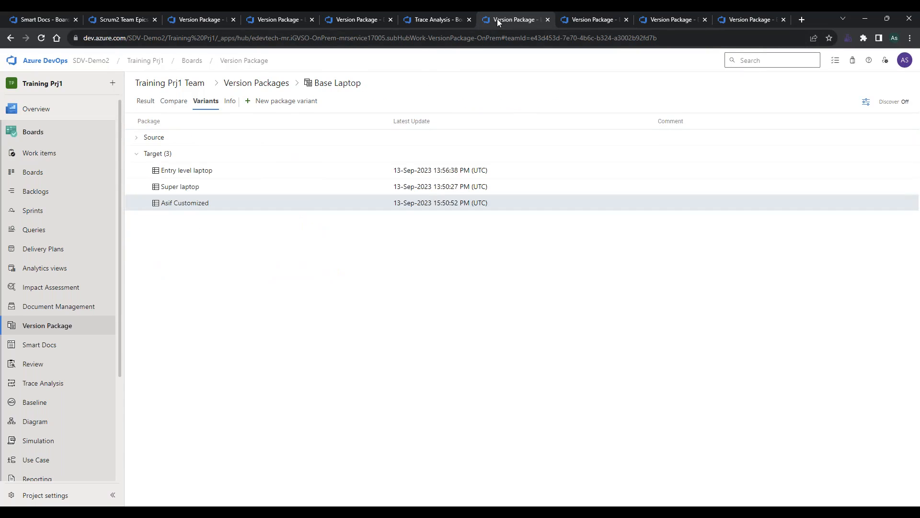
left_click(146, 100)
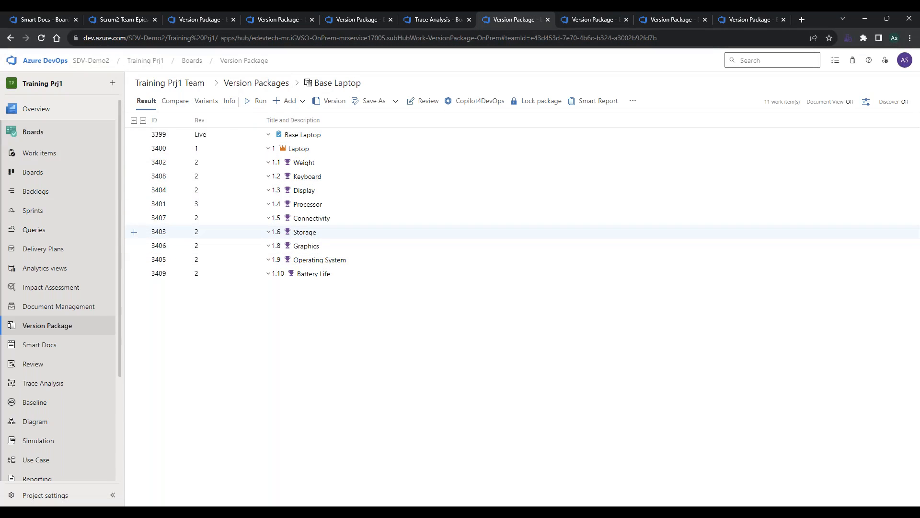
Switch the Processor feature in the Customized package variant to the i7 Processor variant.
left_click(585, 13)
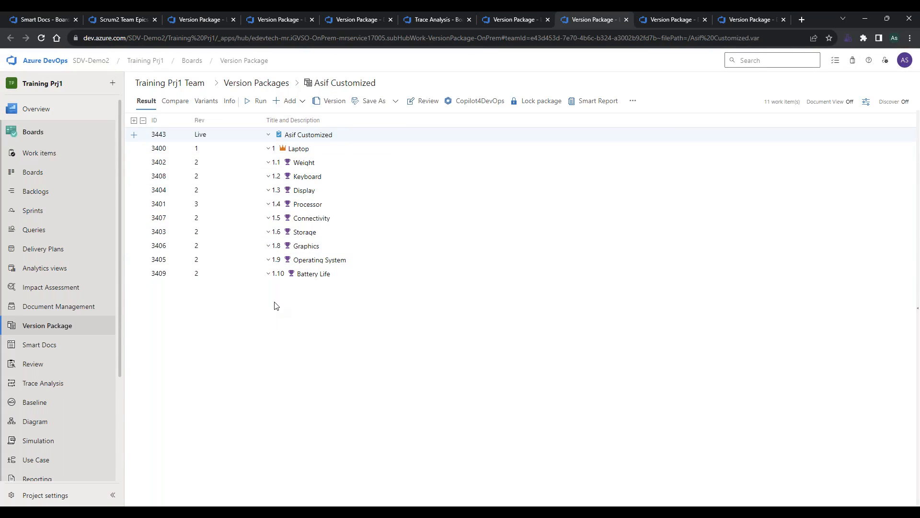
right_click(255, 205)
mouse_move(268, 231)
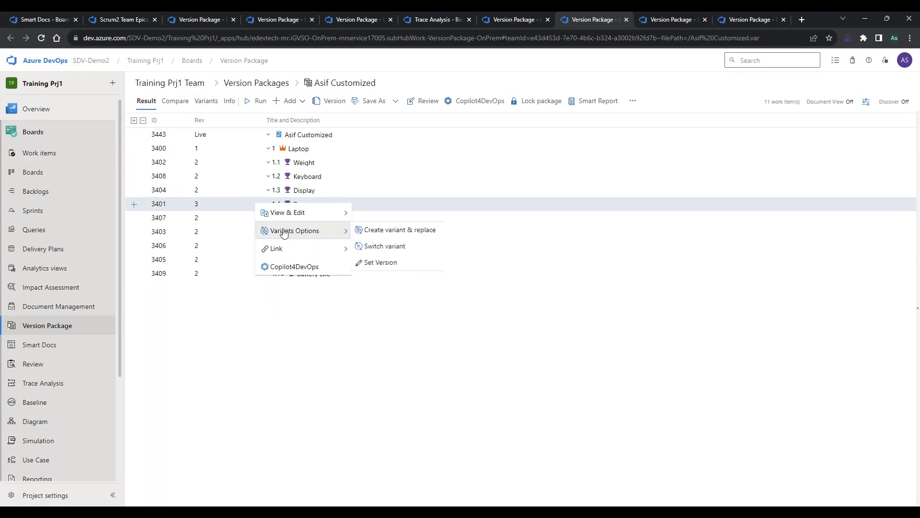
left_click(411, 247)
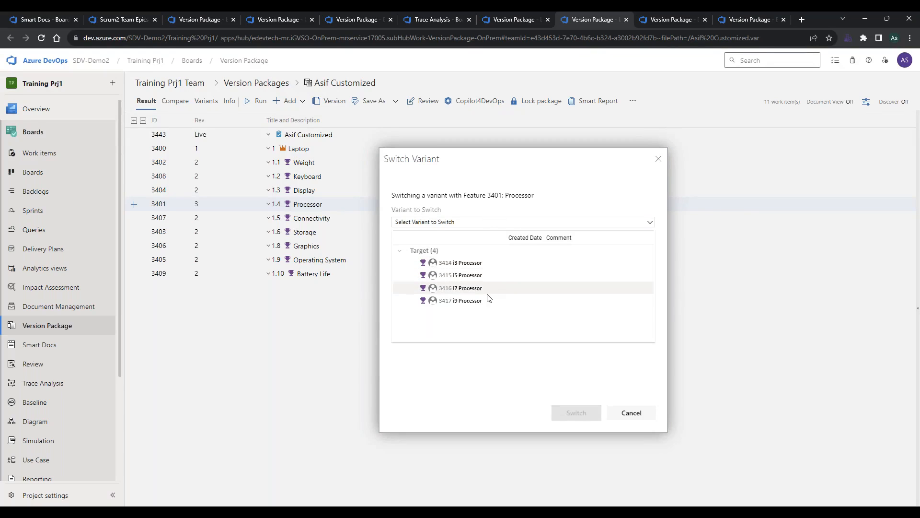
left_click(495, 289)
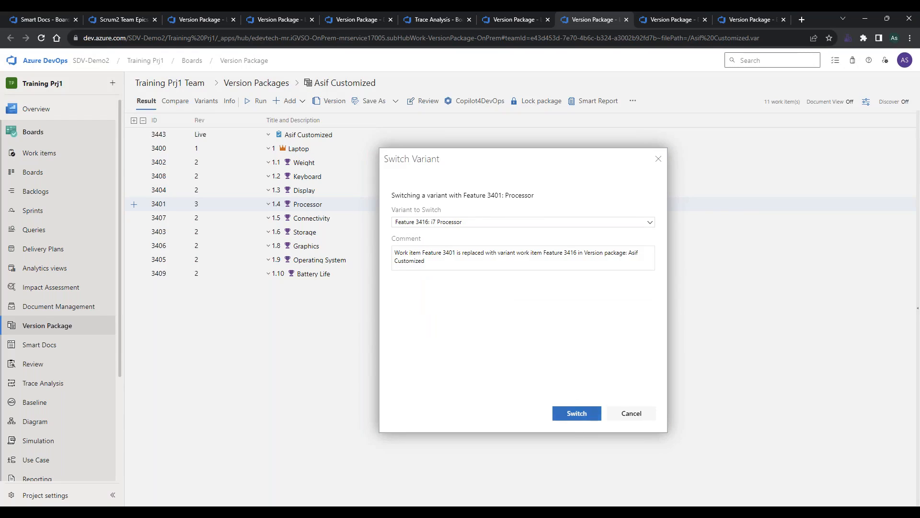
left_click(577, 414)
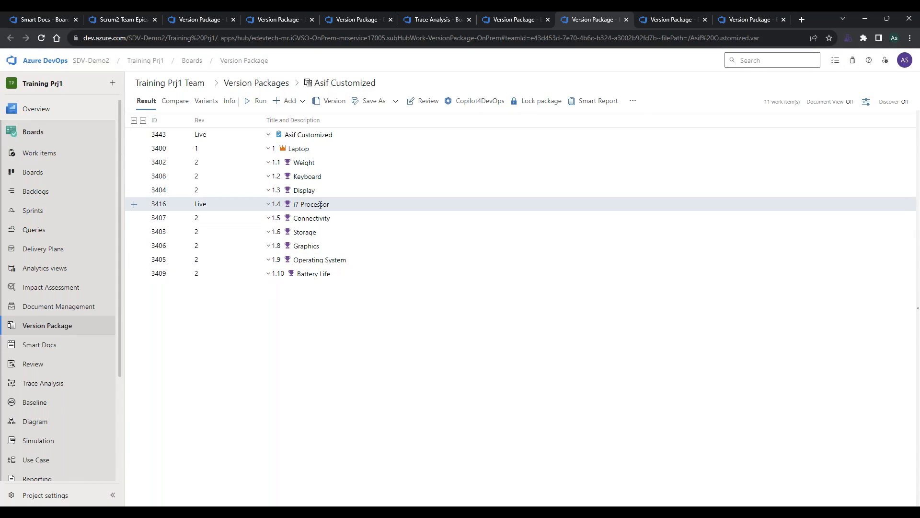
Switch the Operating System feature in the Customized package to the Windows 11 Operating System variant.
right_click(259, 264)
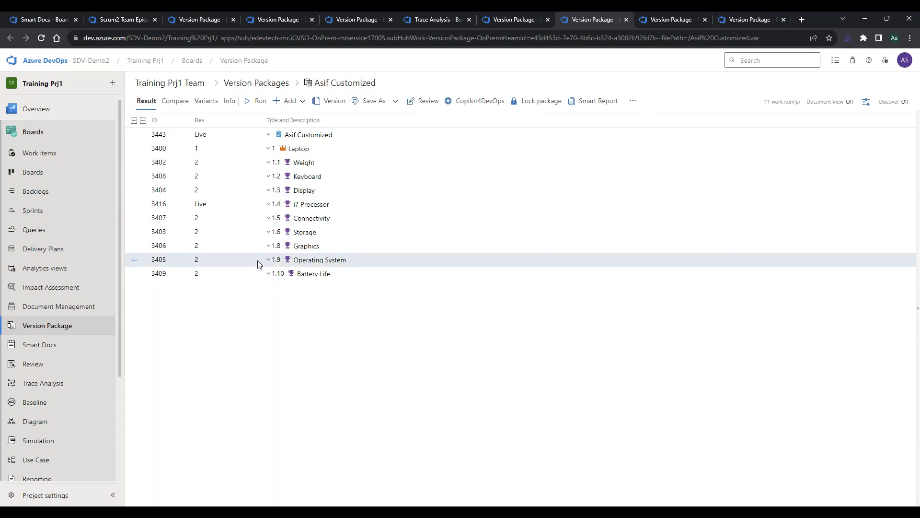
mouse_move(284, 294)
left_click(378, 303)
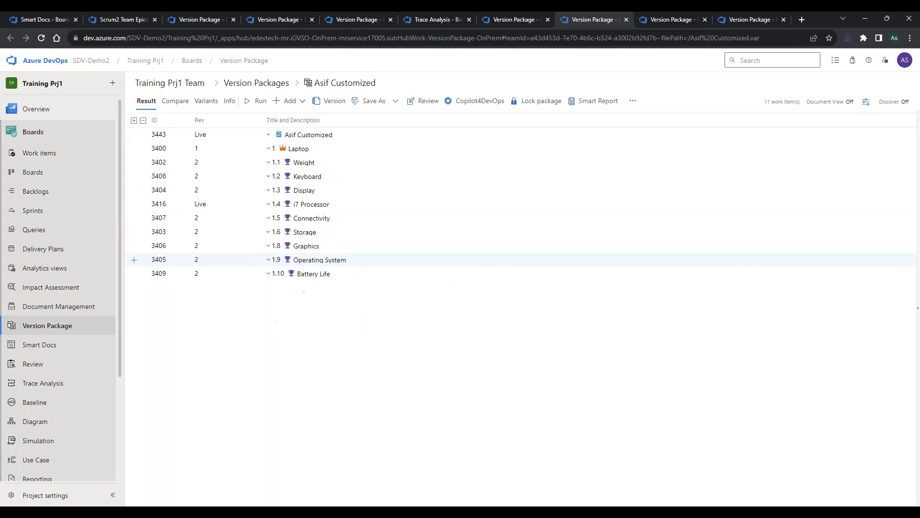
left_click(489, 225)
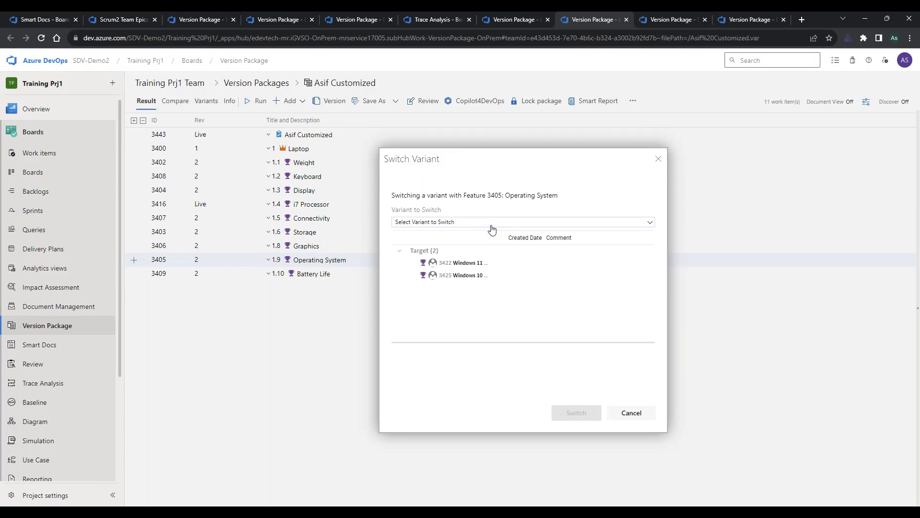
left_click(503, 263)
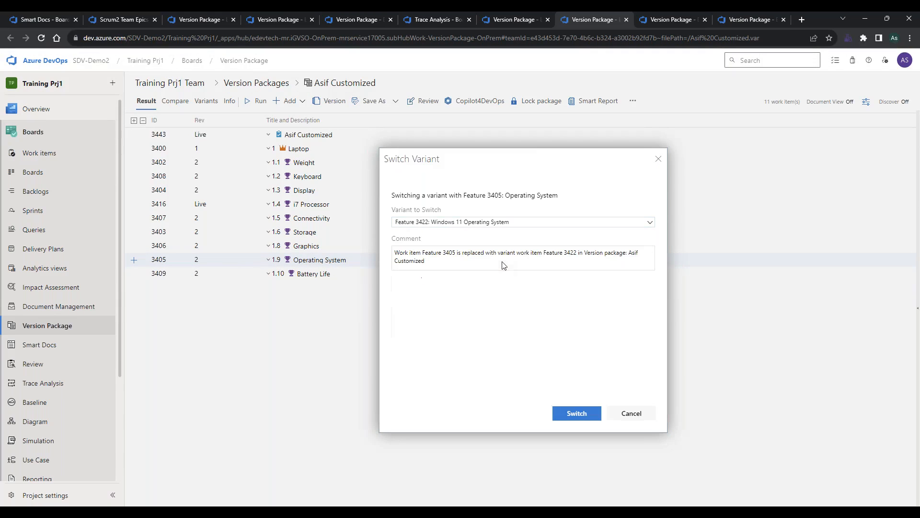
left_click(583, 413)
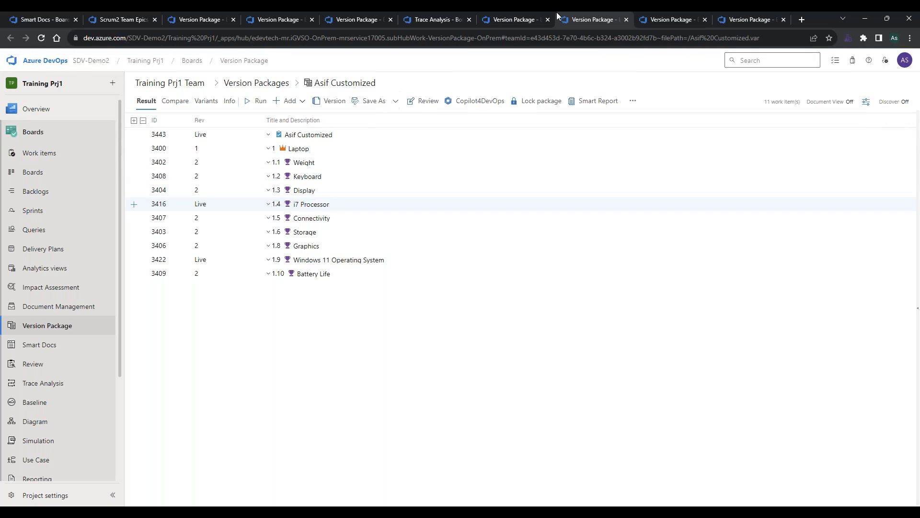
Check the original work items in Base Laptop, return to the Customized package and lock it.
left_click(498, 19)
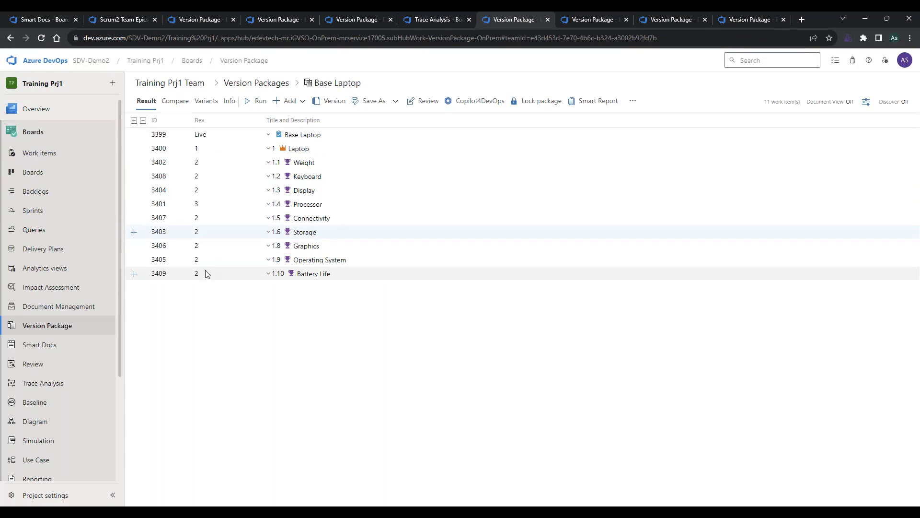
left_click(582, 24)
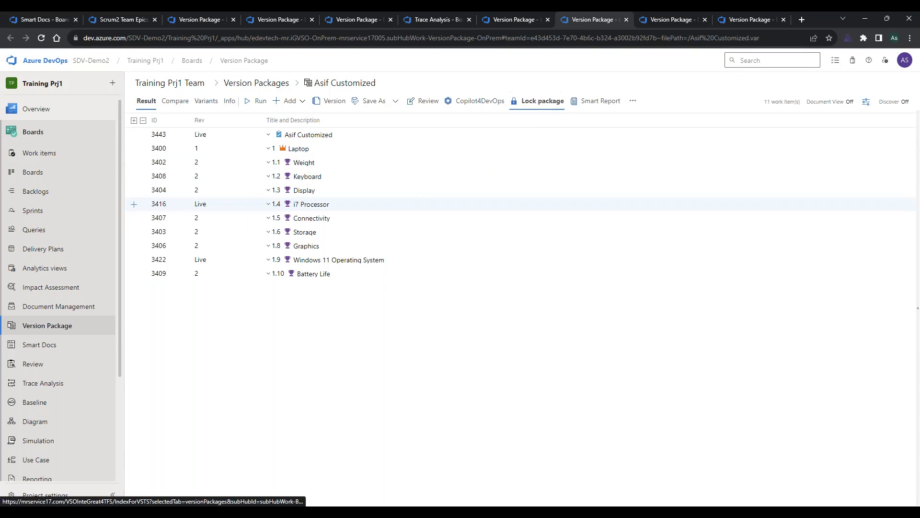
left_click(537, 101)
left_click(555, 160)
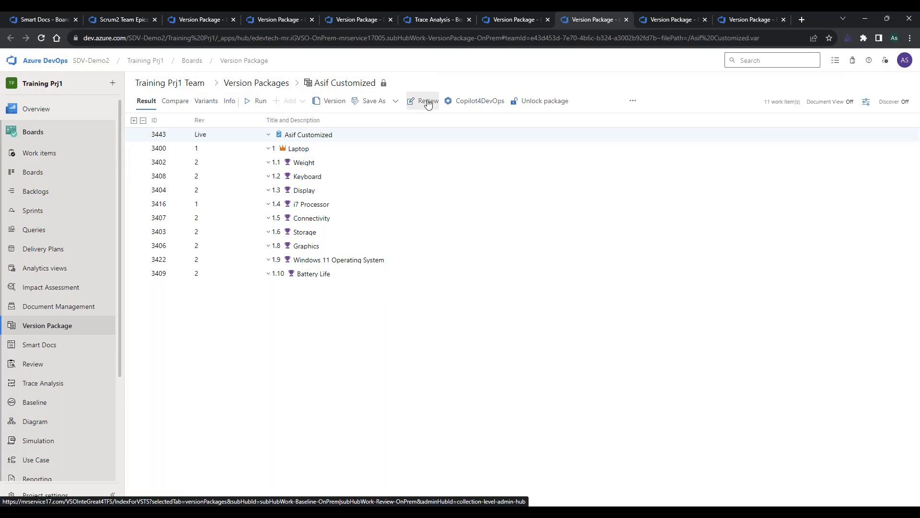
View the additional options offered for the locked Customized package, including Smart Report.
left_click(629, 101)
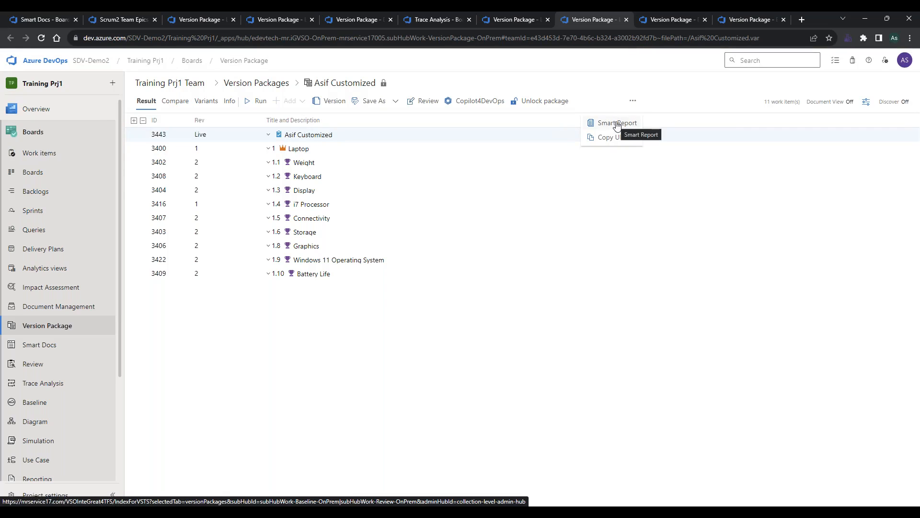
left_click(479, 324)
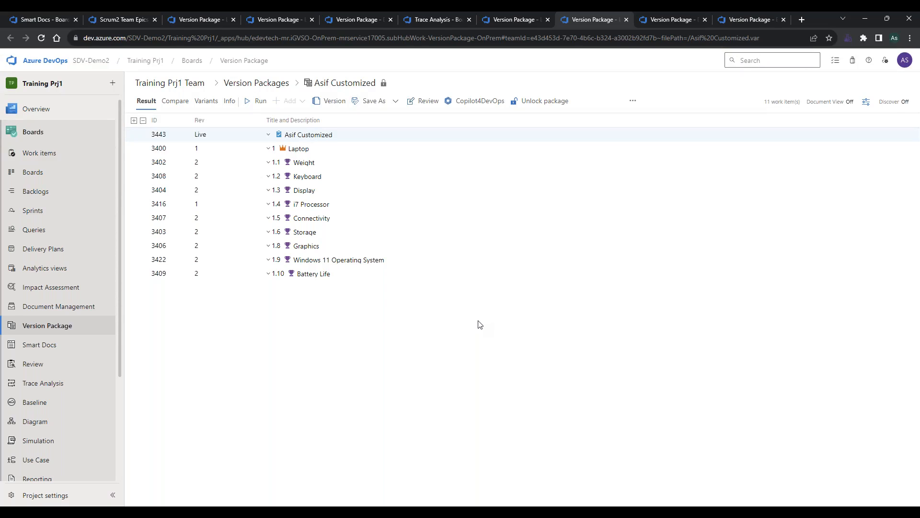
Switch to the Copilot4DevOps training presentation in PowerPoint and review the "Use Cases for Version Package" slide.
mouse_move(513, 512)
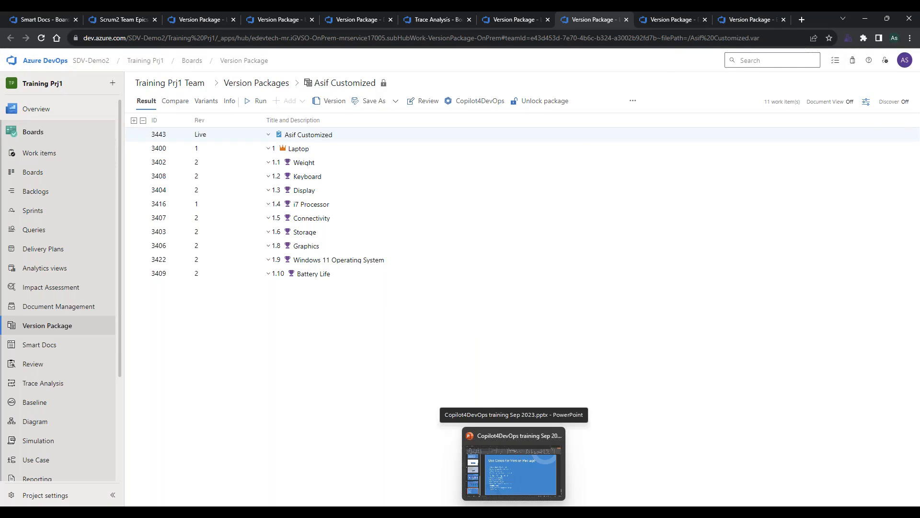
left_click(514, 469)
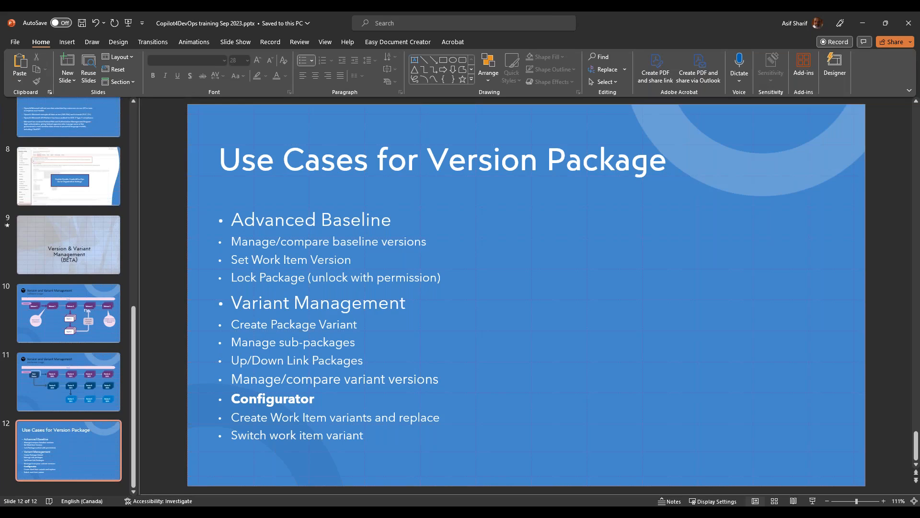
key("alt+Tab")
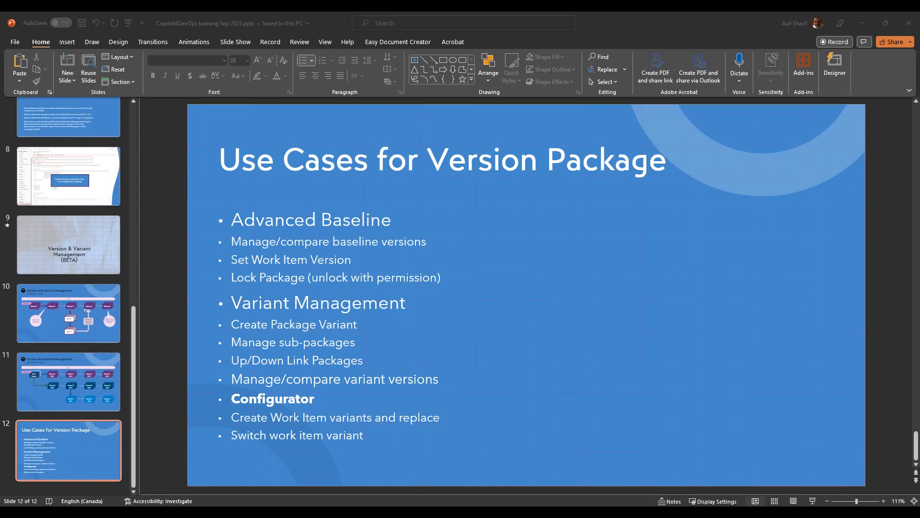
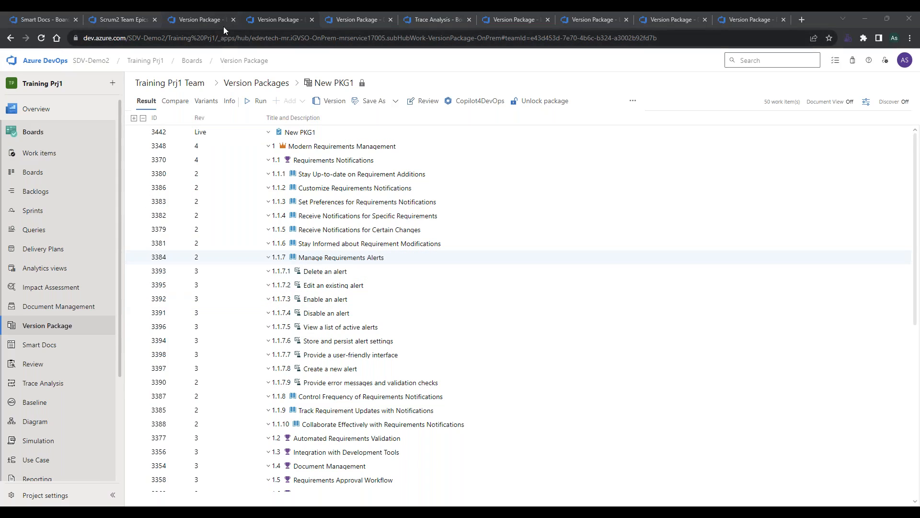
Start a Word Import in Training Prj1's Smart Docs and load the file Business Requirement Document Primary.docx.
left_click(126, 20)
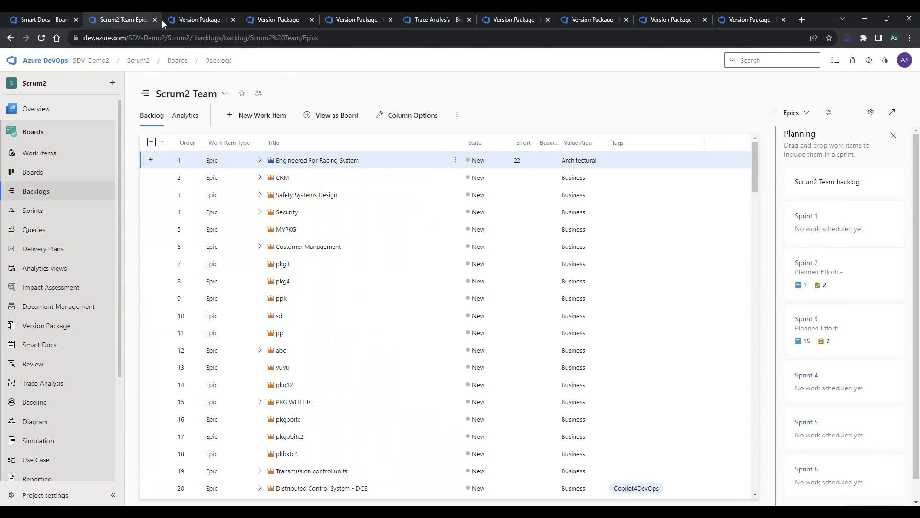
left_click(203, 19)
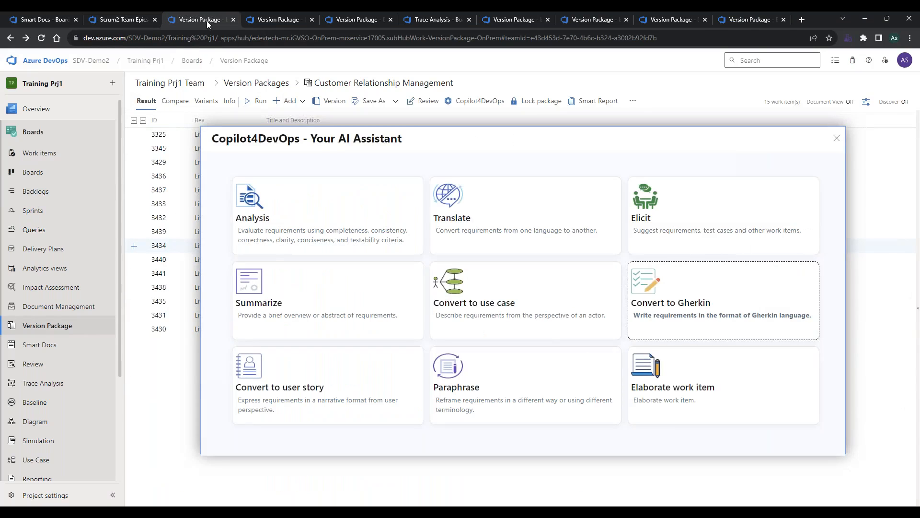
left_click(291, 18)
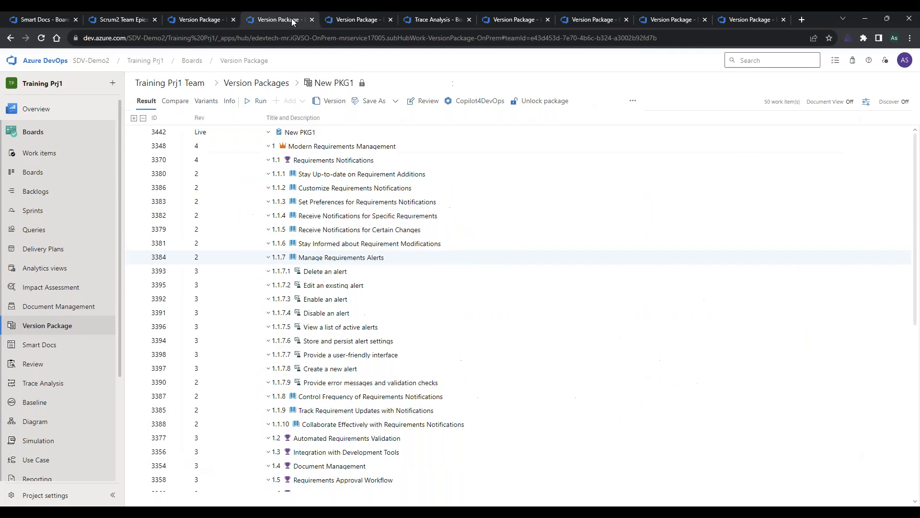
left_click(387, 24)
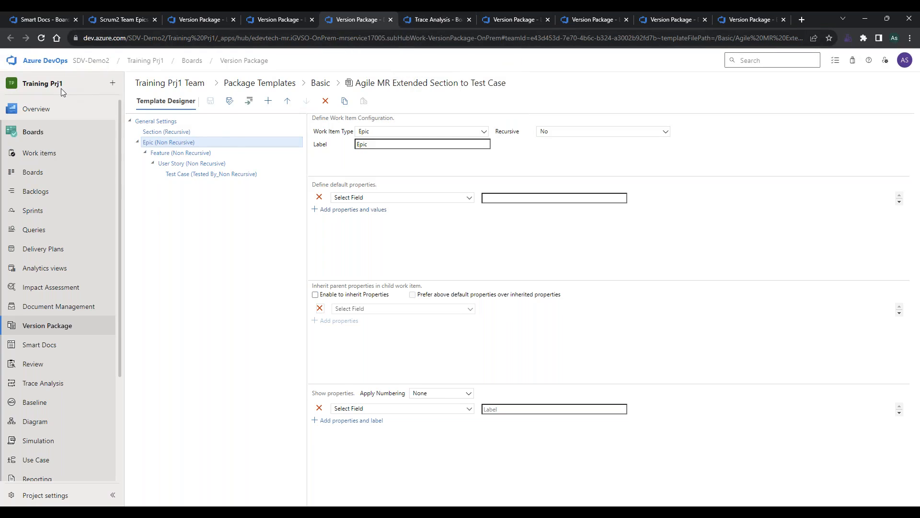
left_click(68, 347)
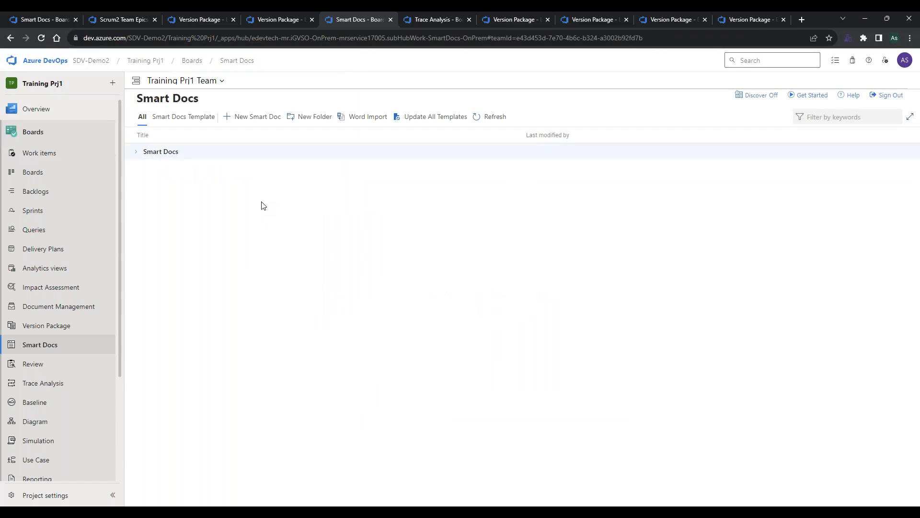
left_click(353, 121)
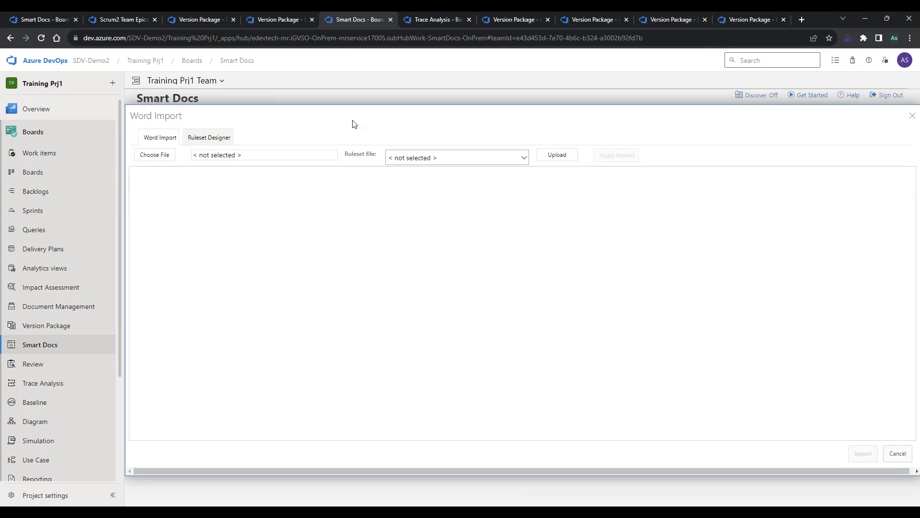
left_click(164, 155)
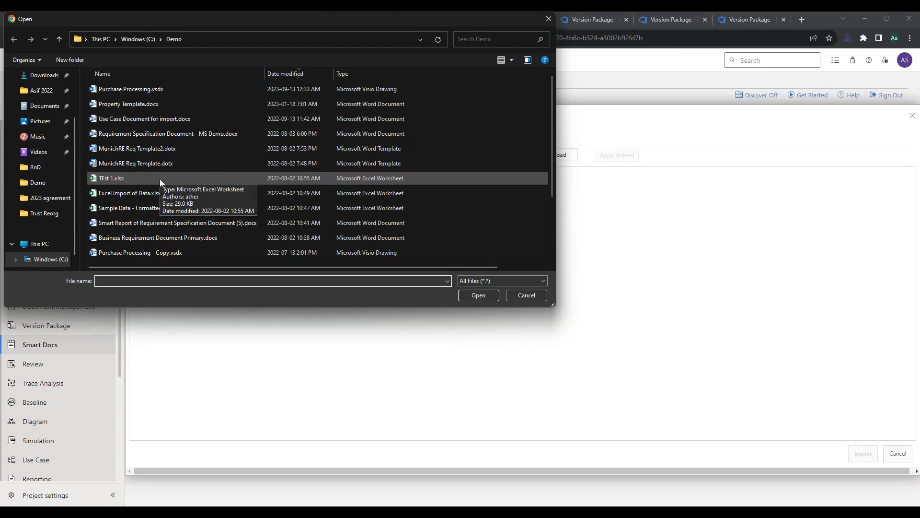
double_click(172, 239)
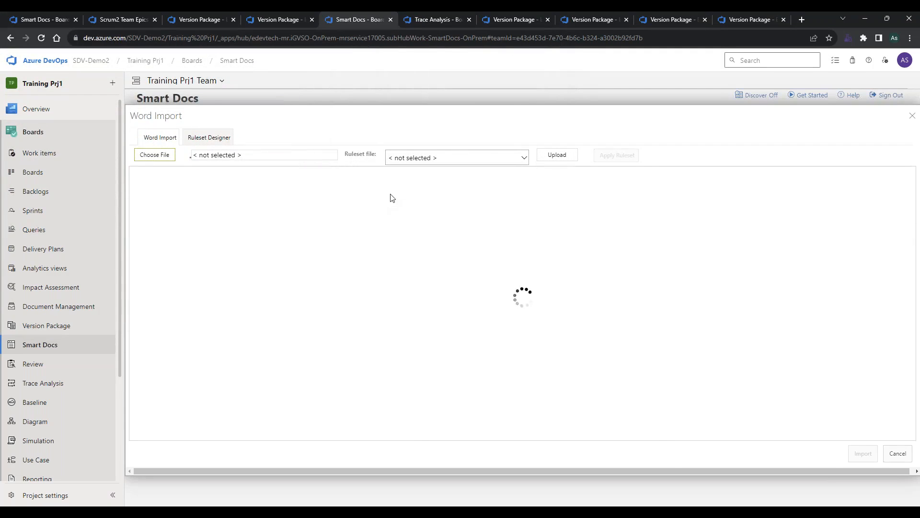
Apply the default Agile ruleset to the loaded Word document and check the work item mapping in the preview.
left_click(420, 162)
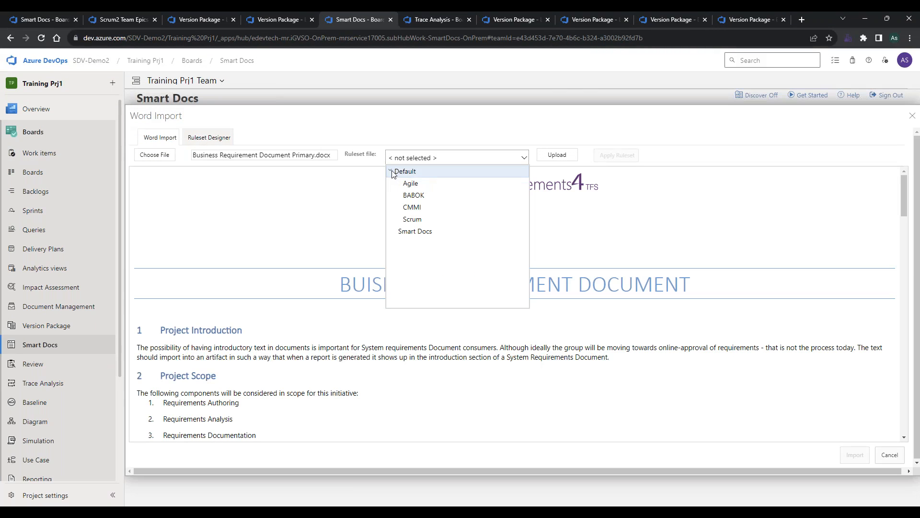
left_click(409, 183)
left_click(622, 157)
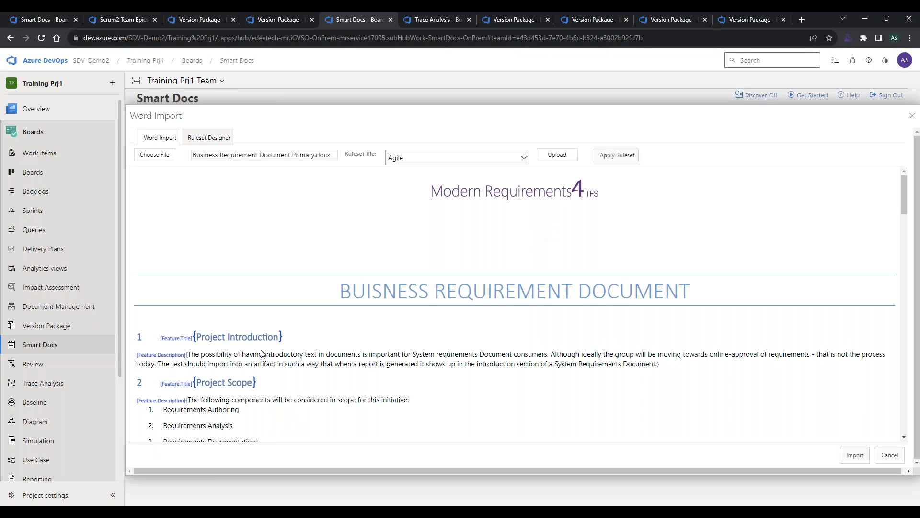
scroll(263, 351, "down", 1)
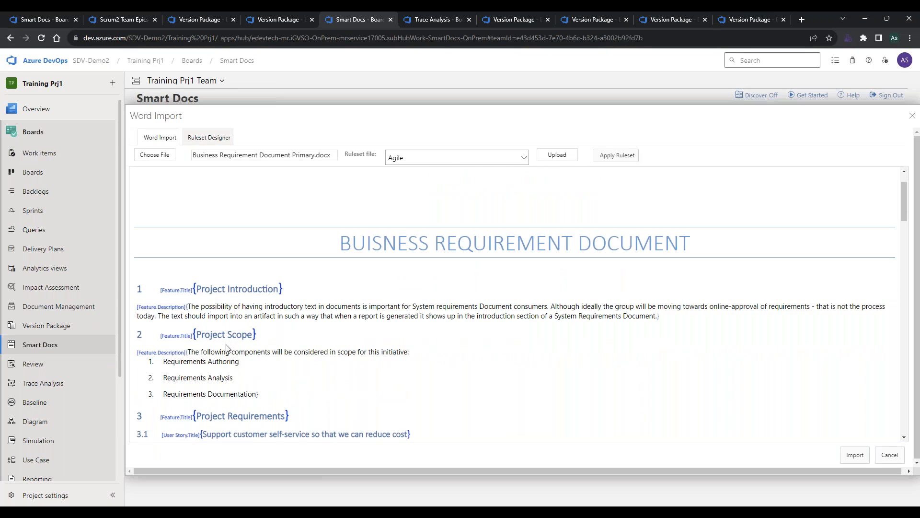
scroll(227, 330, "down", 1)
scroll(227, 330, "down", 9)
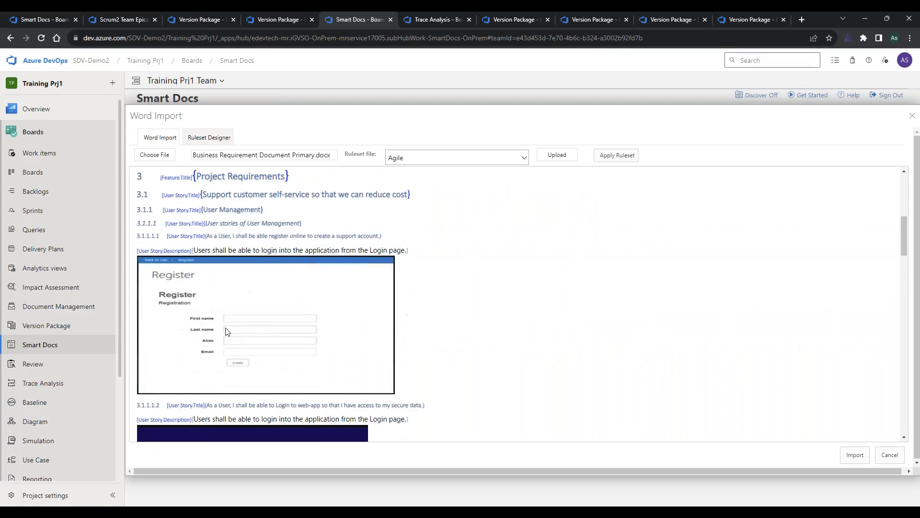
scroll(226, 331, "up", 10)
Import the document as a new Smart Doc named "imprt test213" in area Training Prj1 with the Basic template.
left_click(861, 463)
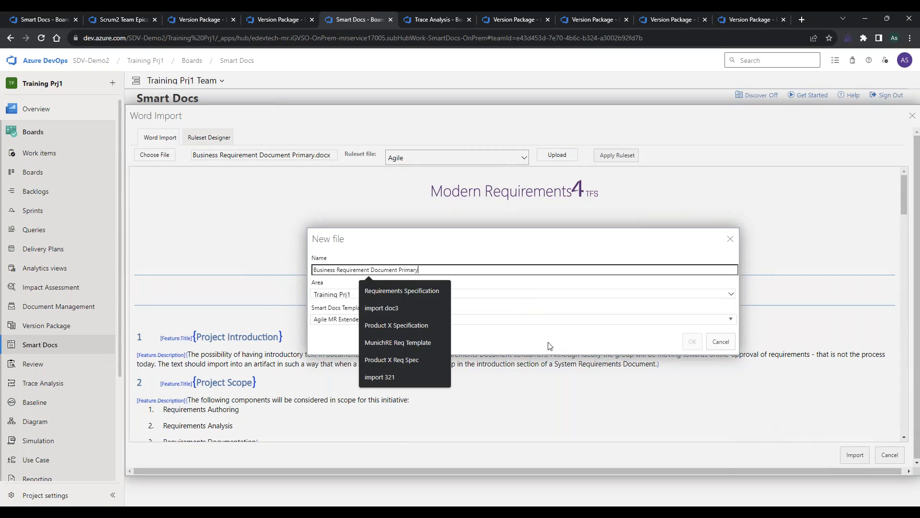
left_click_drag(450, 272, 267, 260)
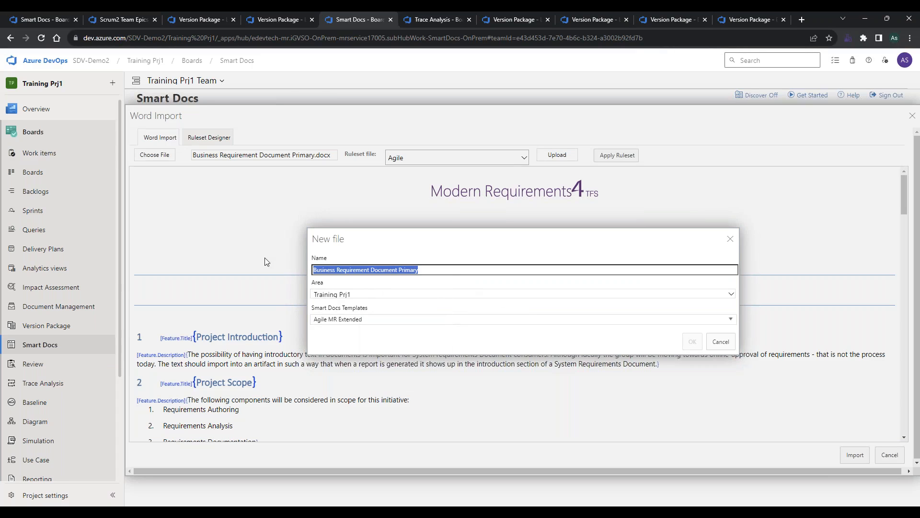
type("imprt")
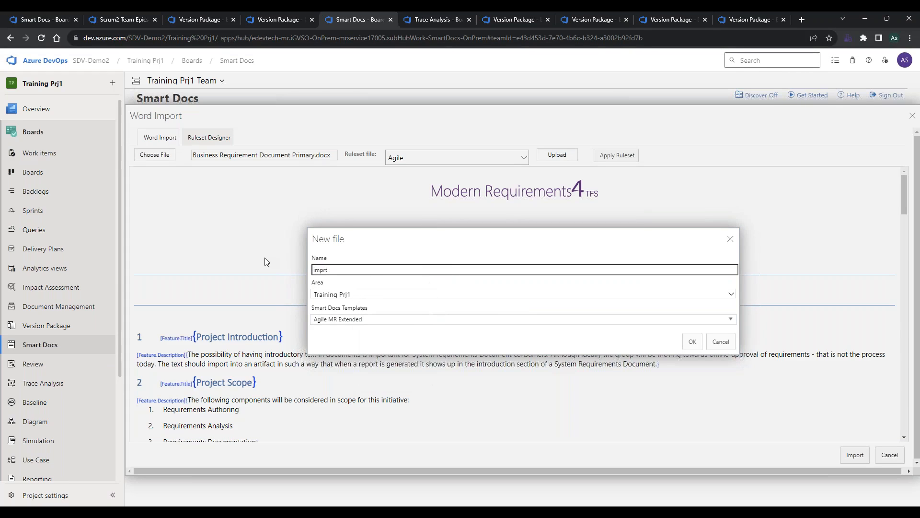
type(" test213")
left_click(342, 319)
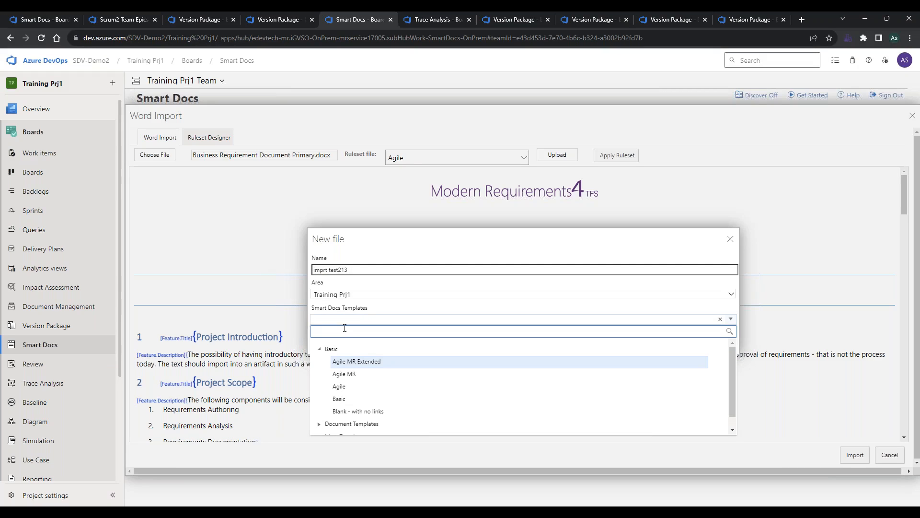
left_click(342, 398)
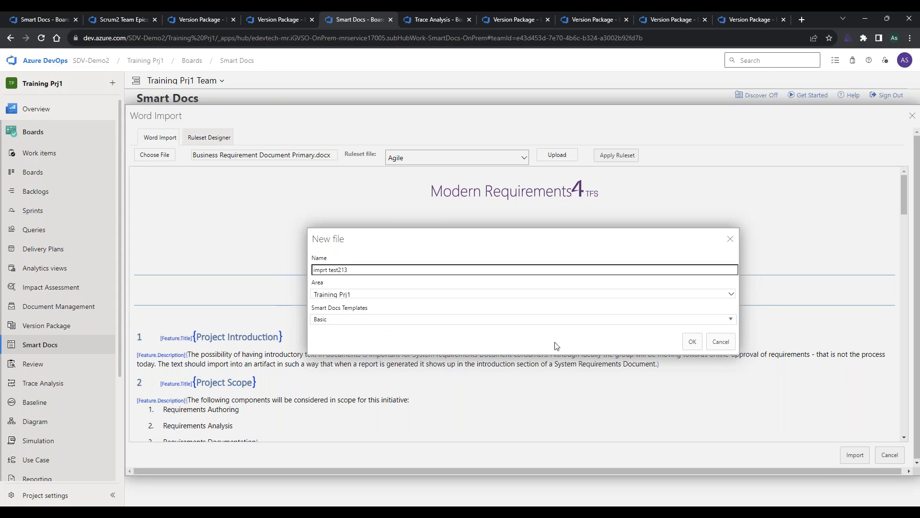
left_click(692, 341)
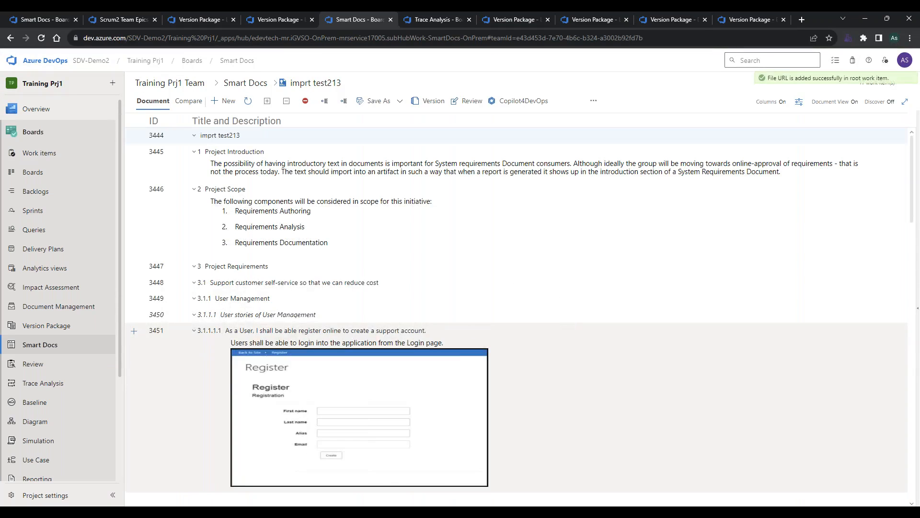
Review the imported work items in the imprt test213 Smart Doc and select the Project Introduction item.
scroll(415, 268, "down", 2)
scroll(415, 267, "up", 4)
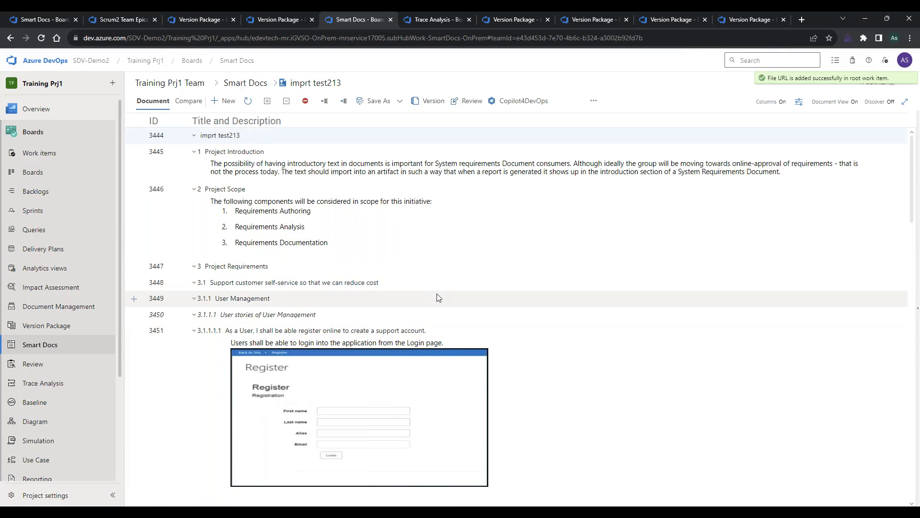
scroll(437, 297, "down", 6)
scroll(437, 297, "up", 8)
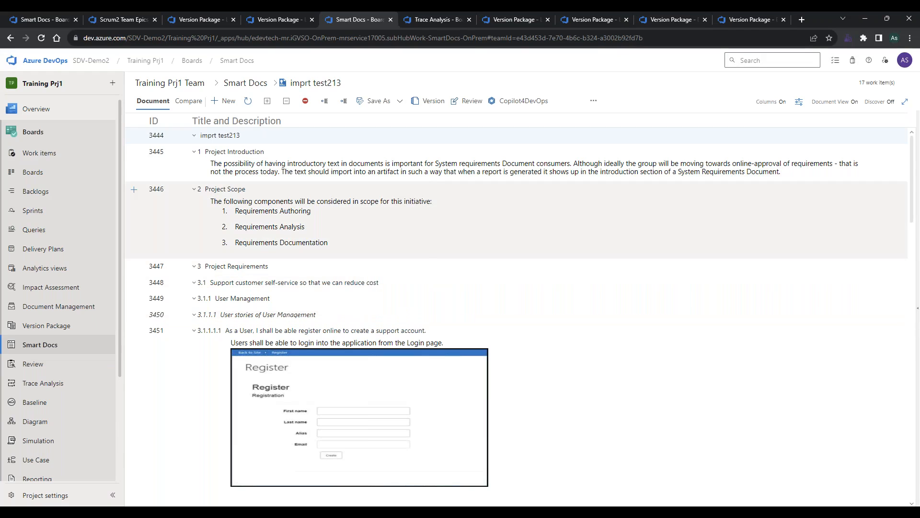
left_click(426, 181)
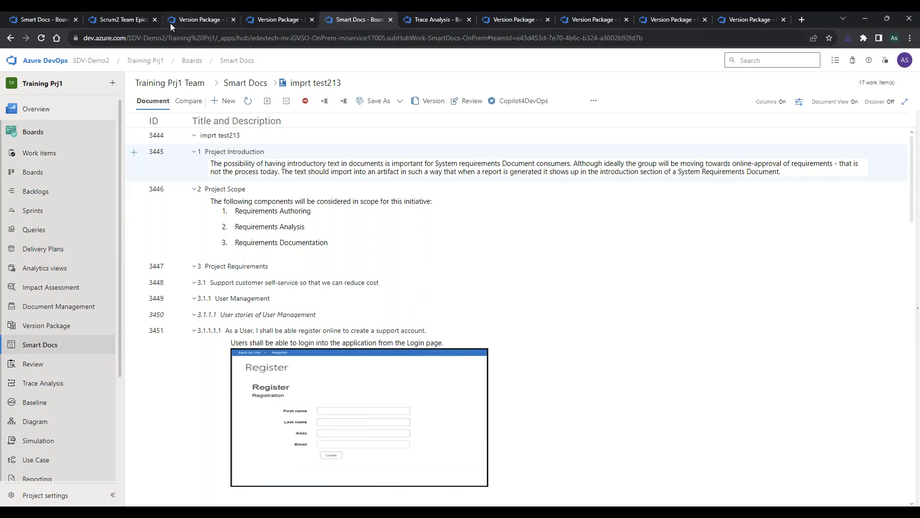
Examine the actions offered for the Engineered For Racing System epic in the Scrum2 Team backlog, then return to the Customer Relationship Management package.
left_click(117, 17)
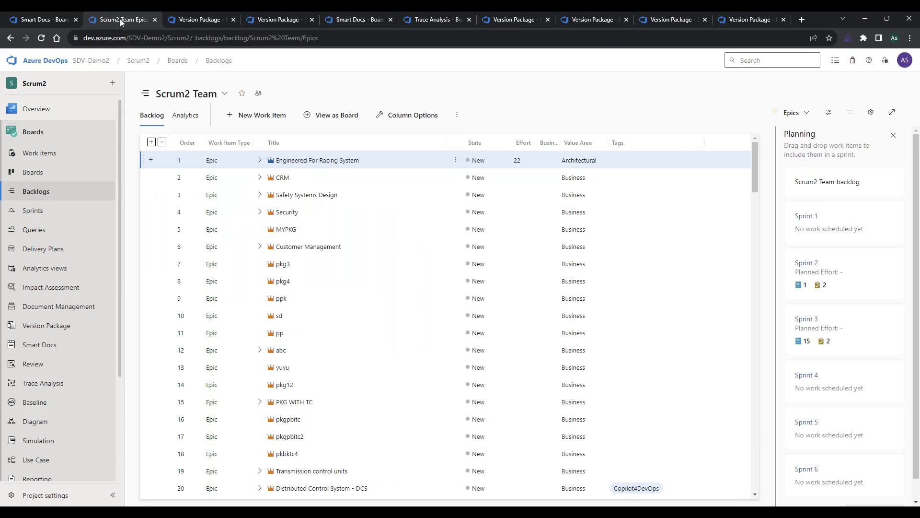
right_click(207, 163)
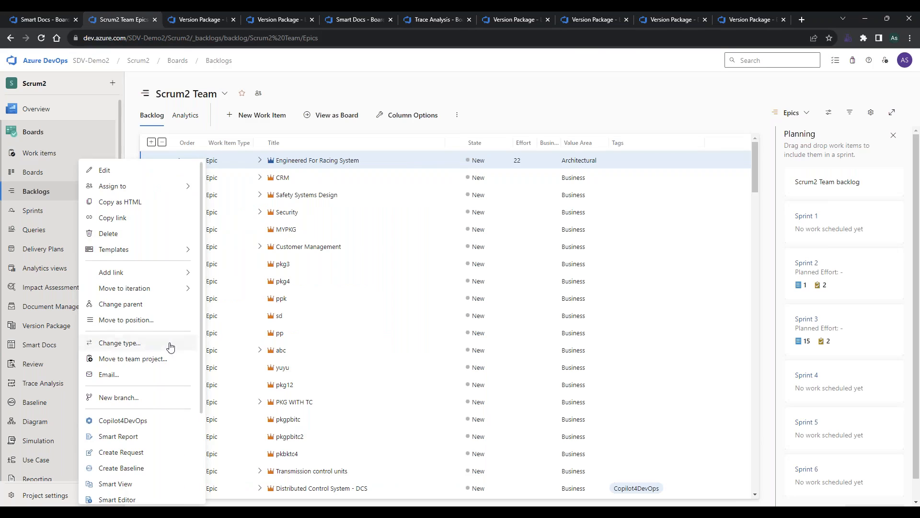
scroll(168, 345, "down", 3)
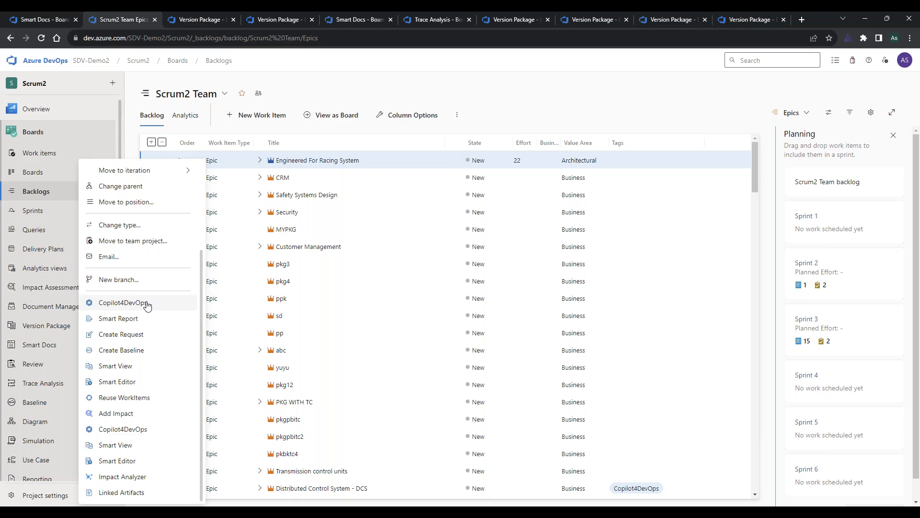
left_click(556, 107)
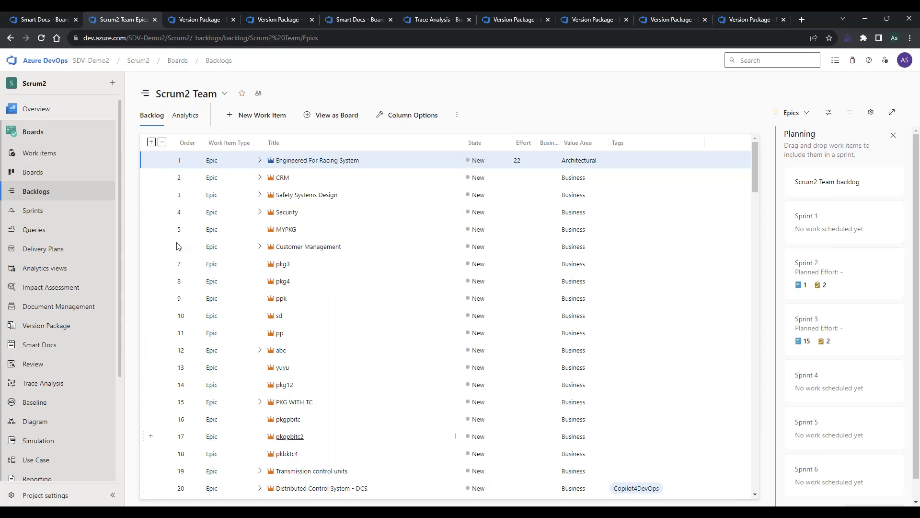
left_click(200, 21)
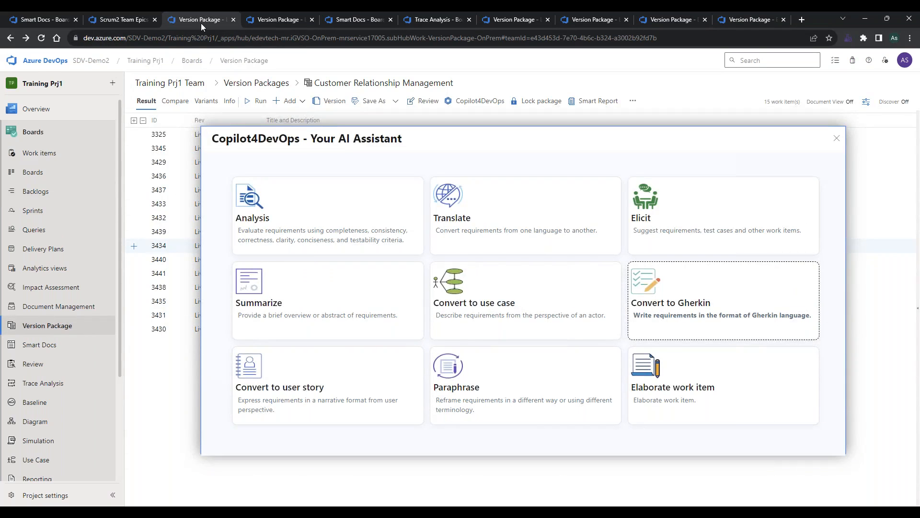